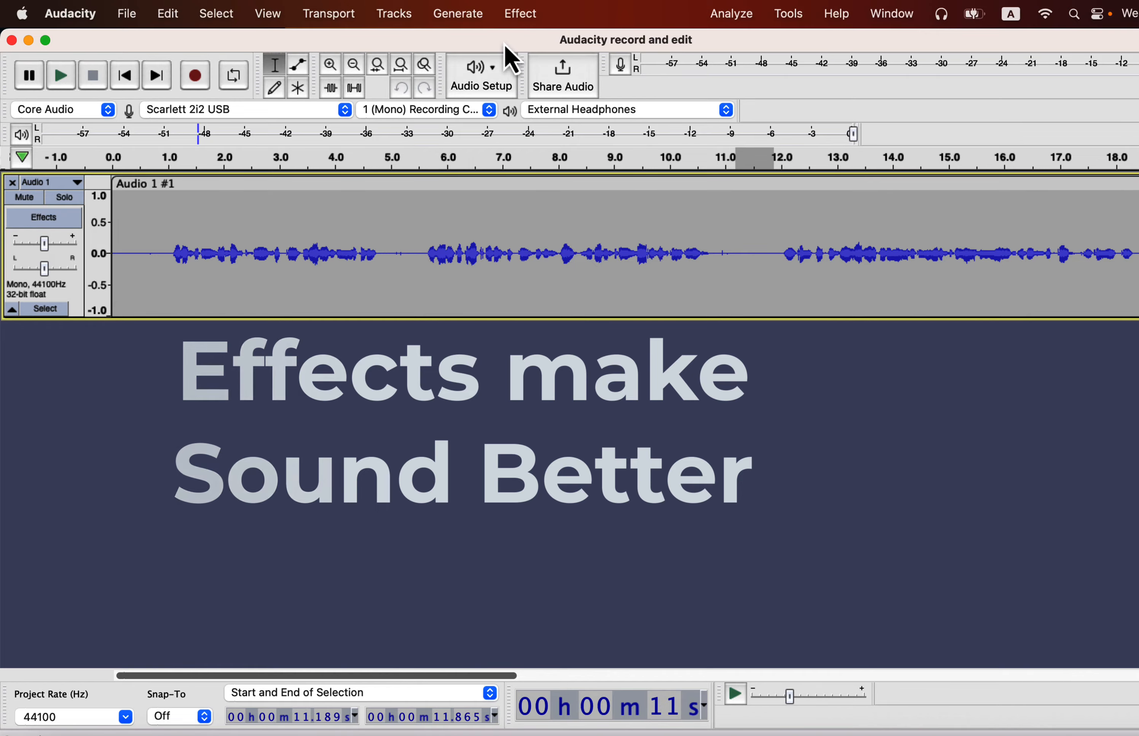
Examine the available effect categories and their contents, including volume and compression, noise removal, spectral tools and iZotope effects.
left_click(521, 15)
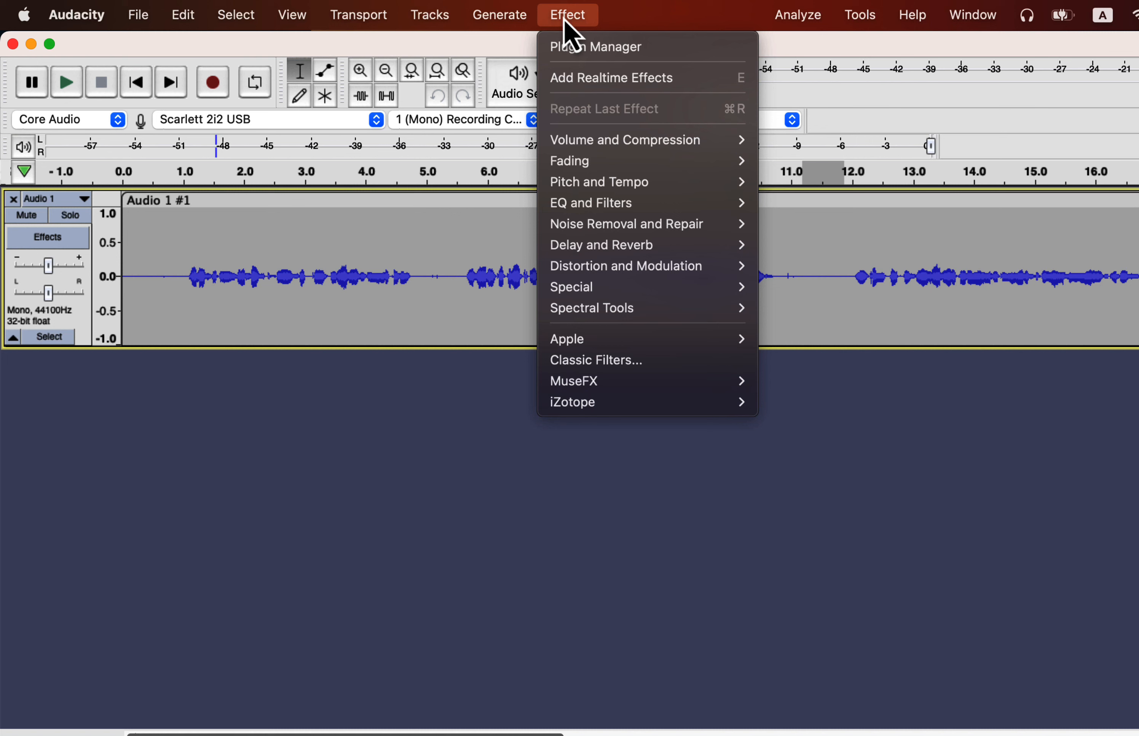
mouse_move(598, 226)
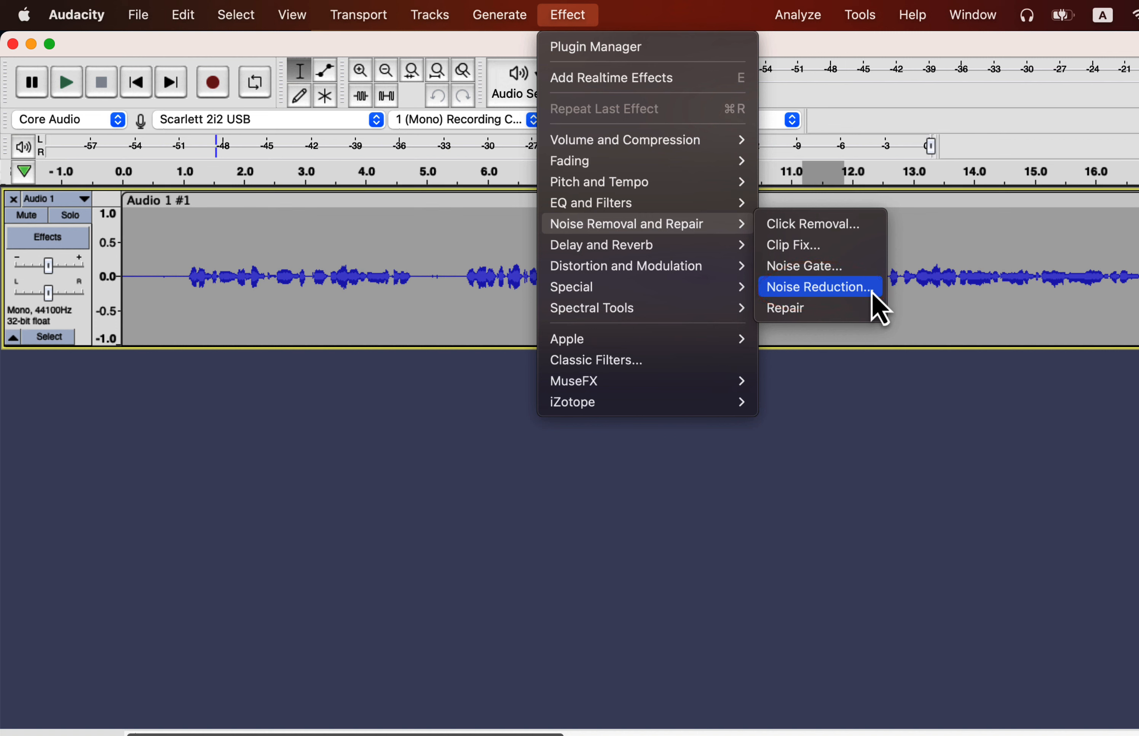
mouse_move(735, 248)
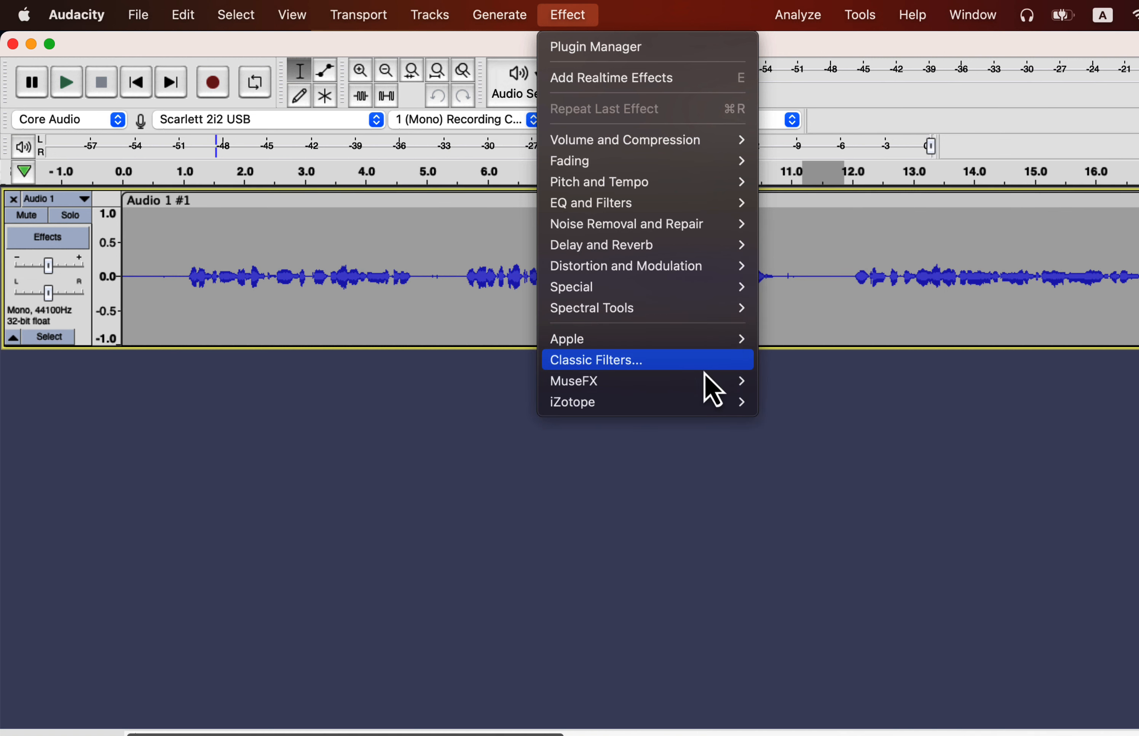
mouse_move(702, 388)
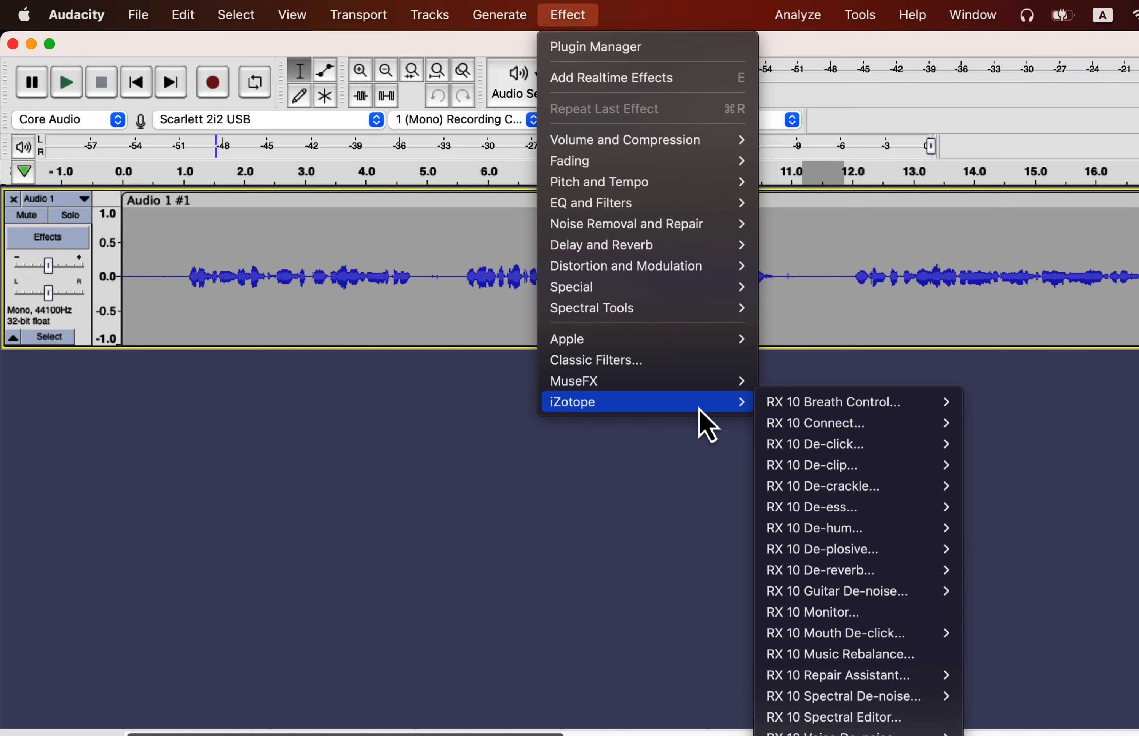
mouse_move(688, 313)
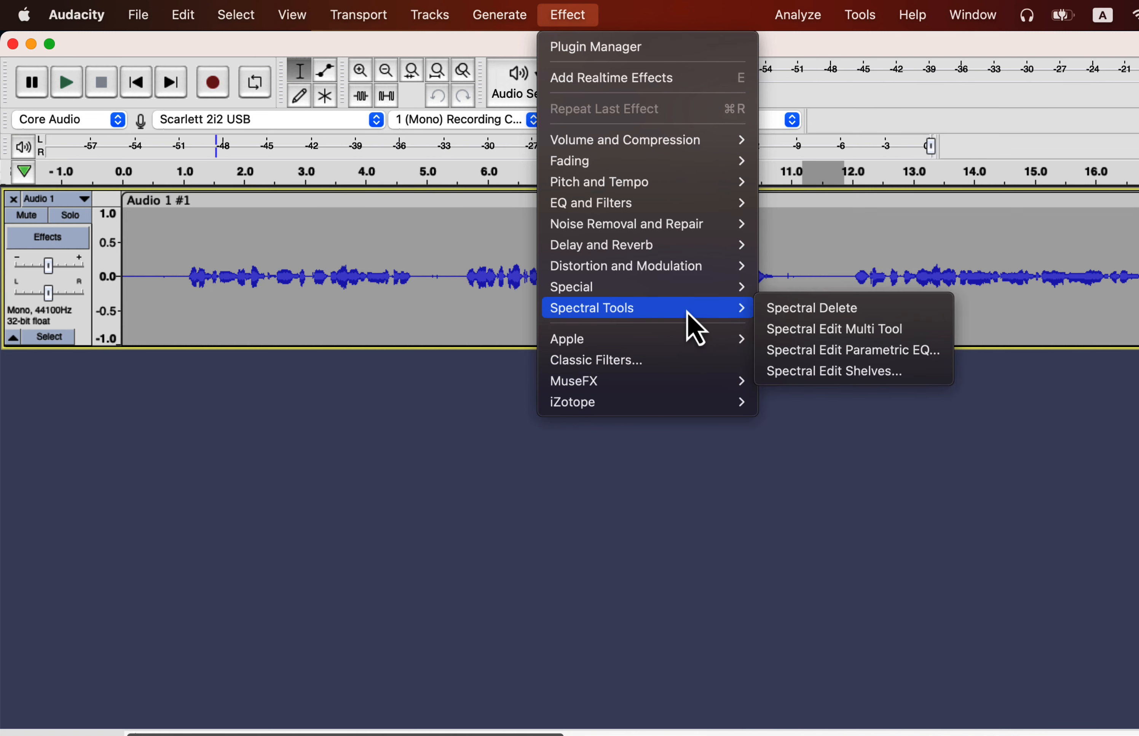
mouse_move(681, 273)
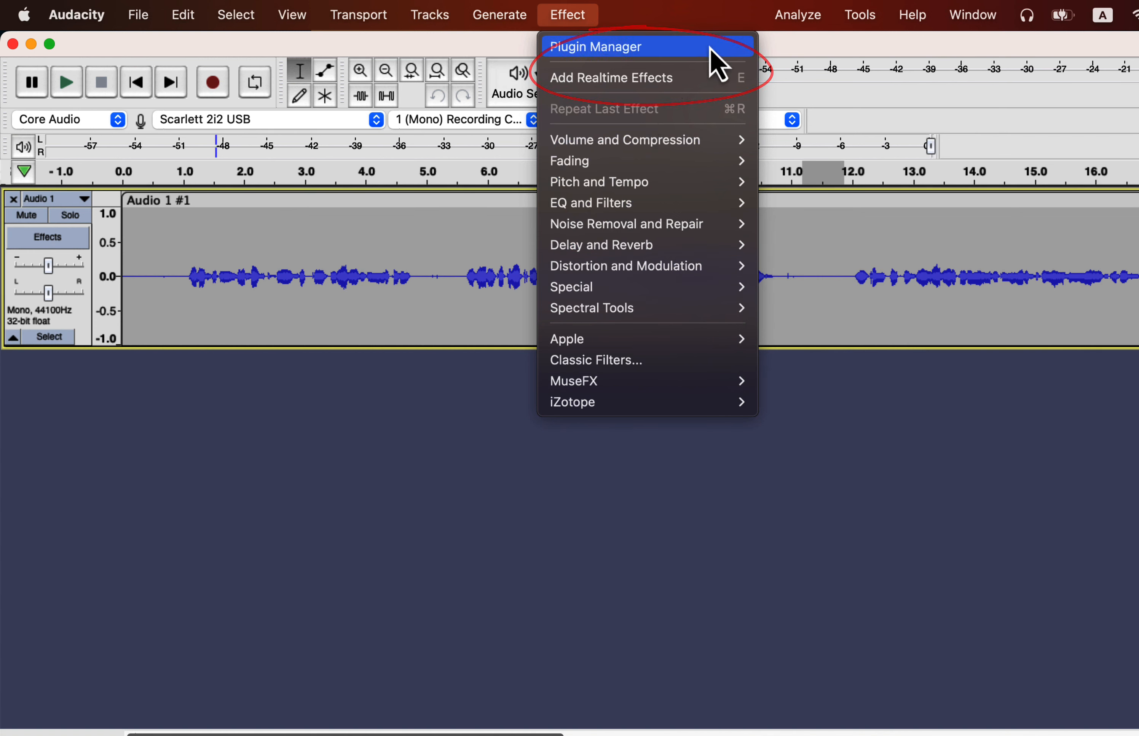
mouse_move(682, 140)
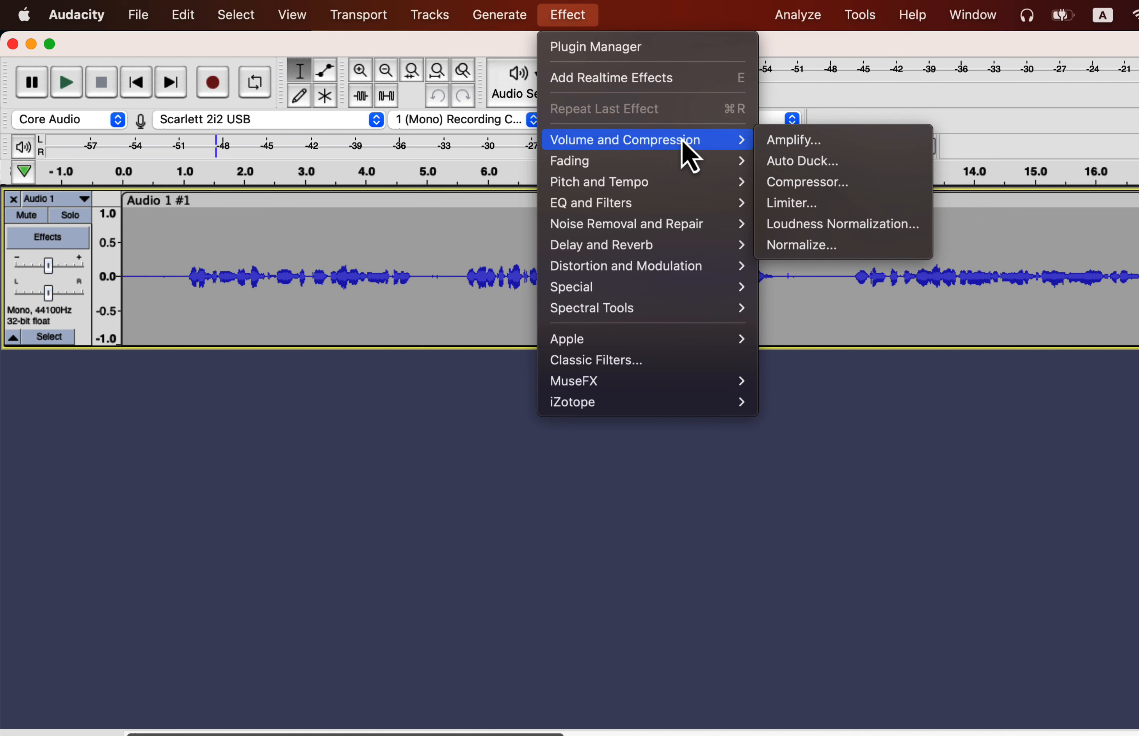
mouse_move(647, 162)
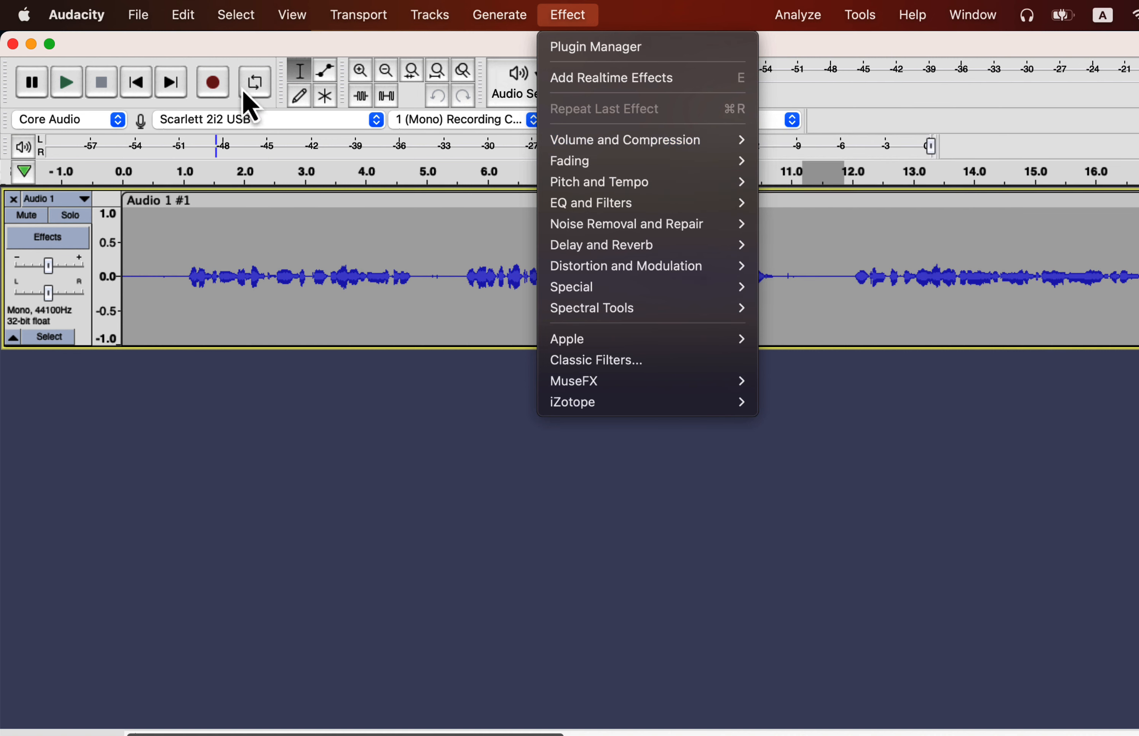
Set the effects in the Effects preferences to be sorted by effect name and review the reordered effect list.
left_click(67, 19)
left_click(73, 82)
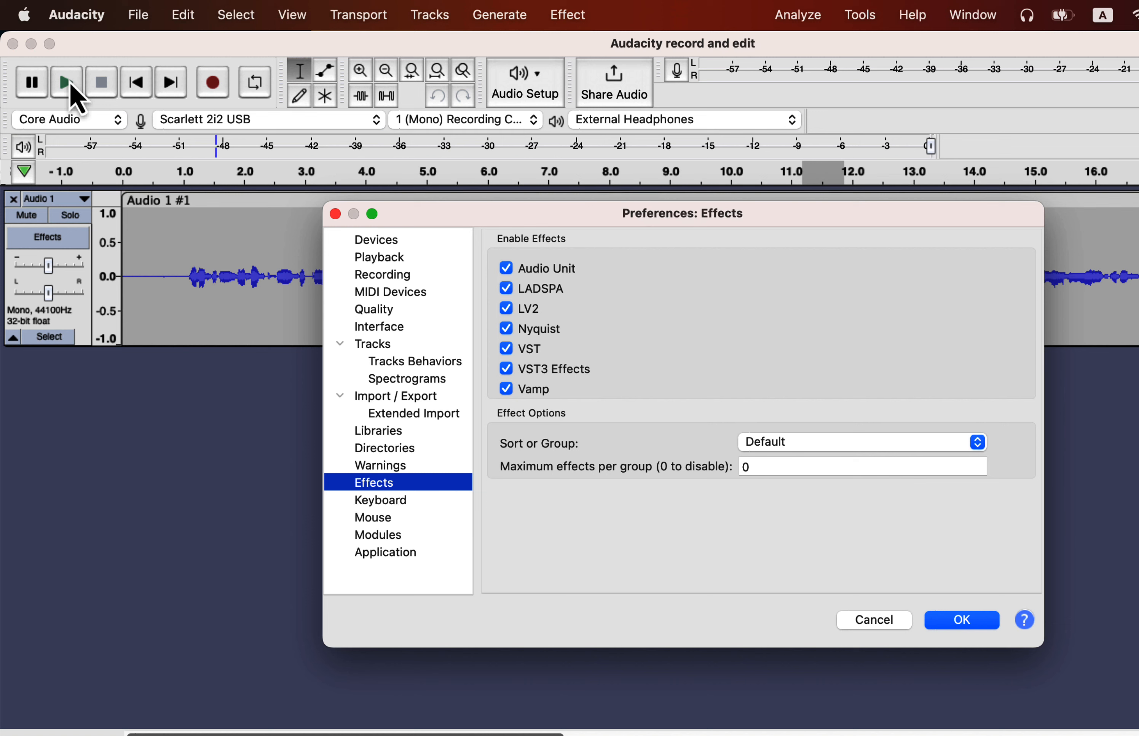
left_click(380, 463)
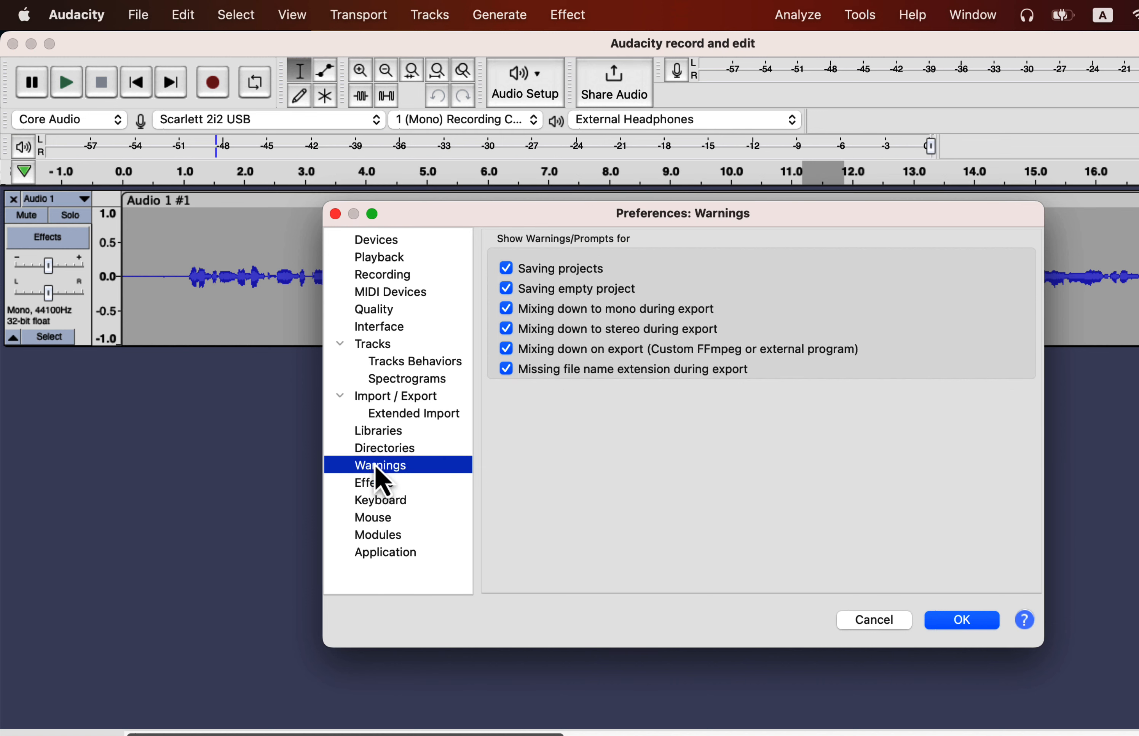
left_click(387, 485)
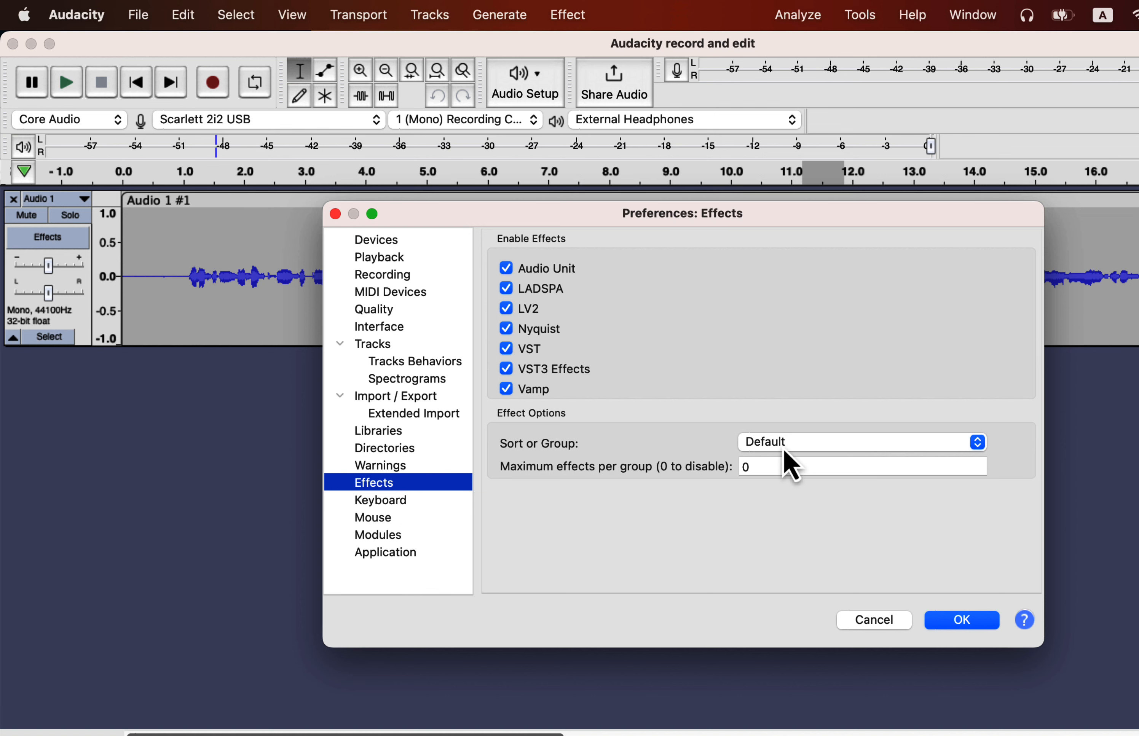
left_click(839, 443)
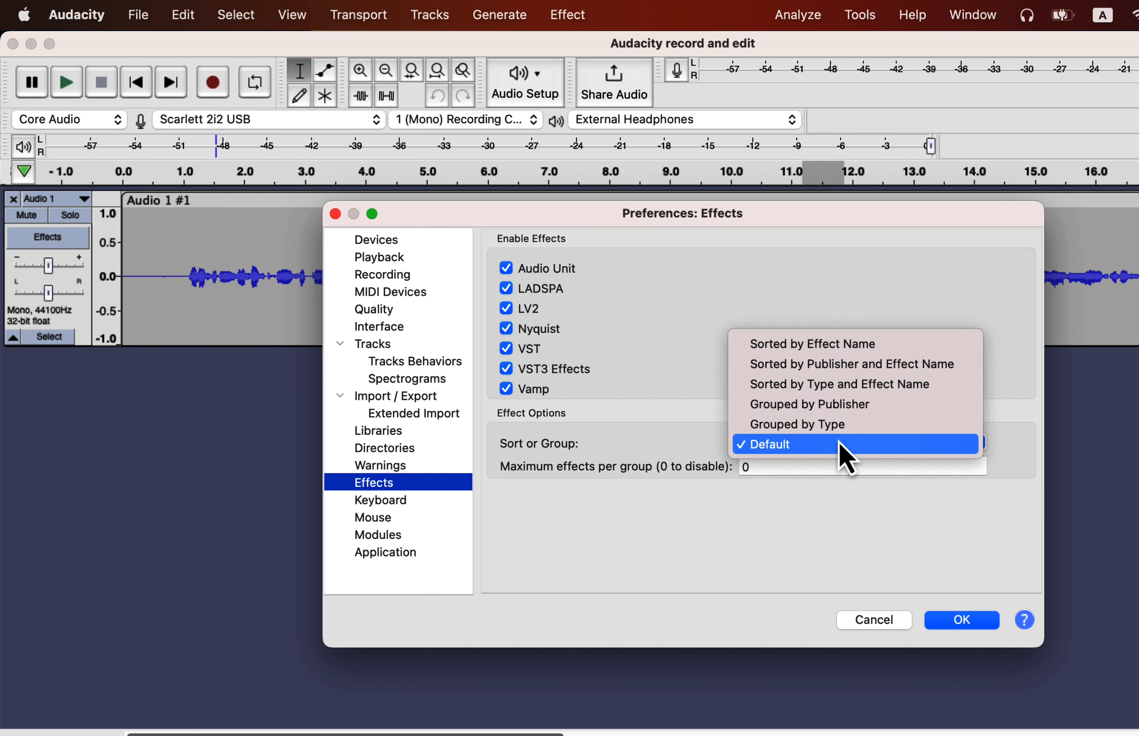
left_click(832, 343)
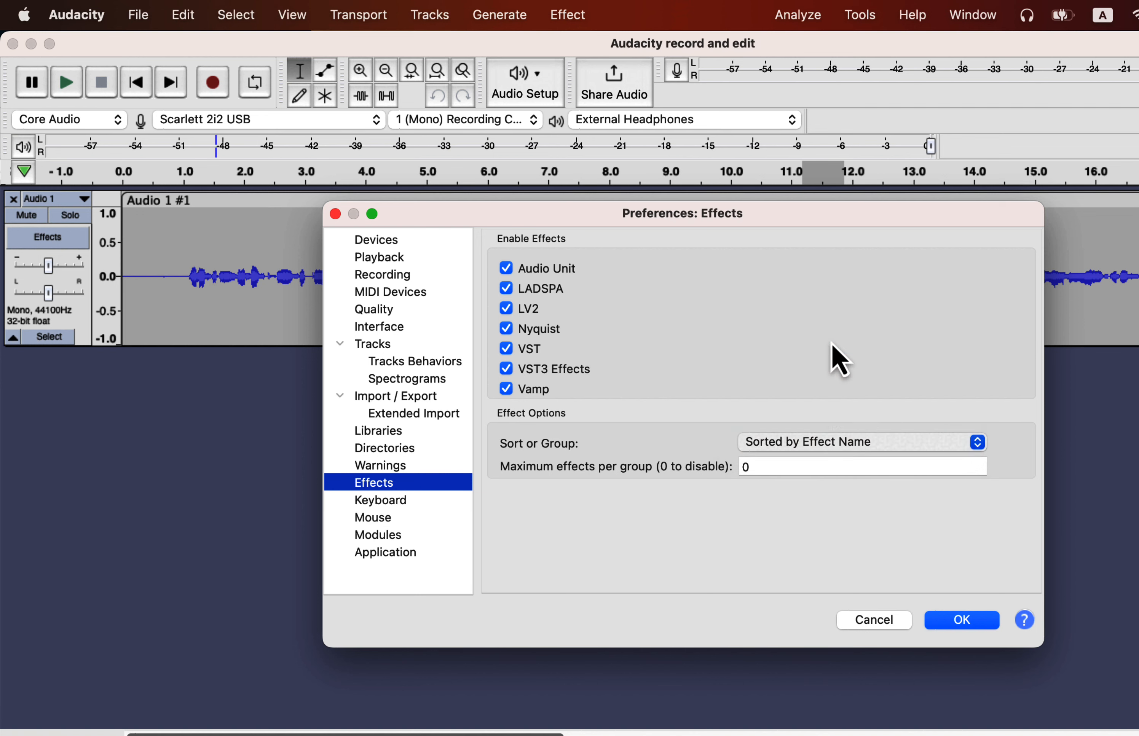
left_click(949, 624)
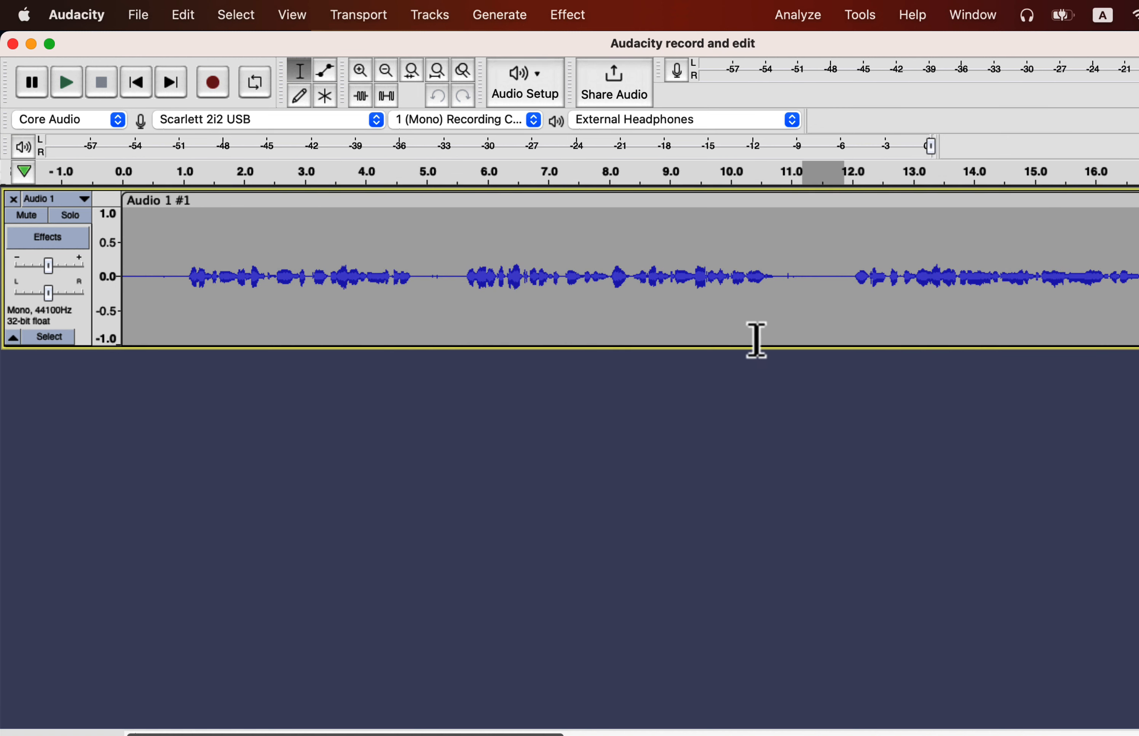
left_click(569, 17)
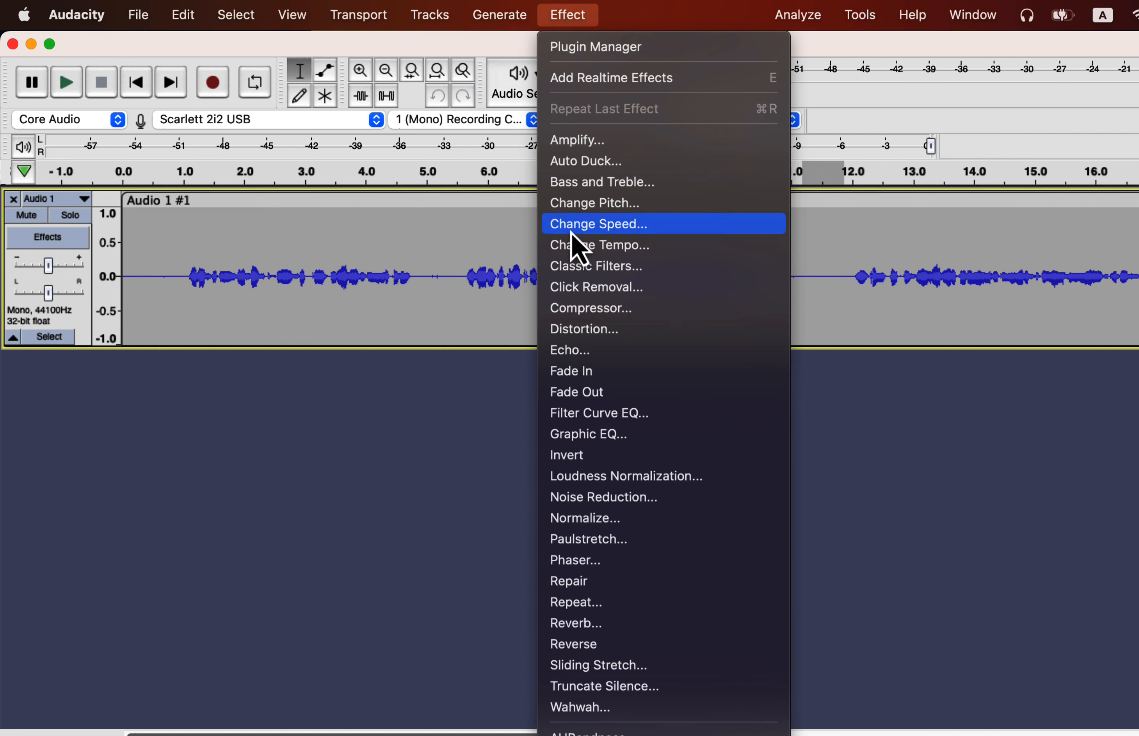
scroll(576, 248, "down", 4)
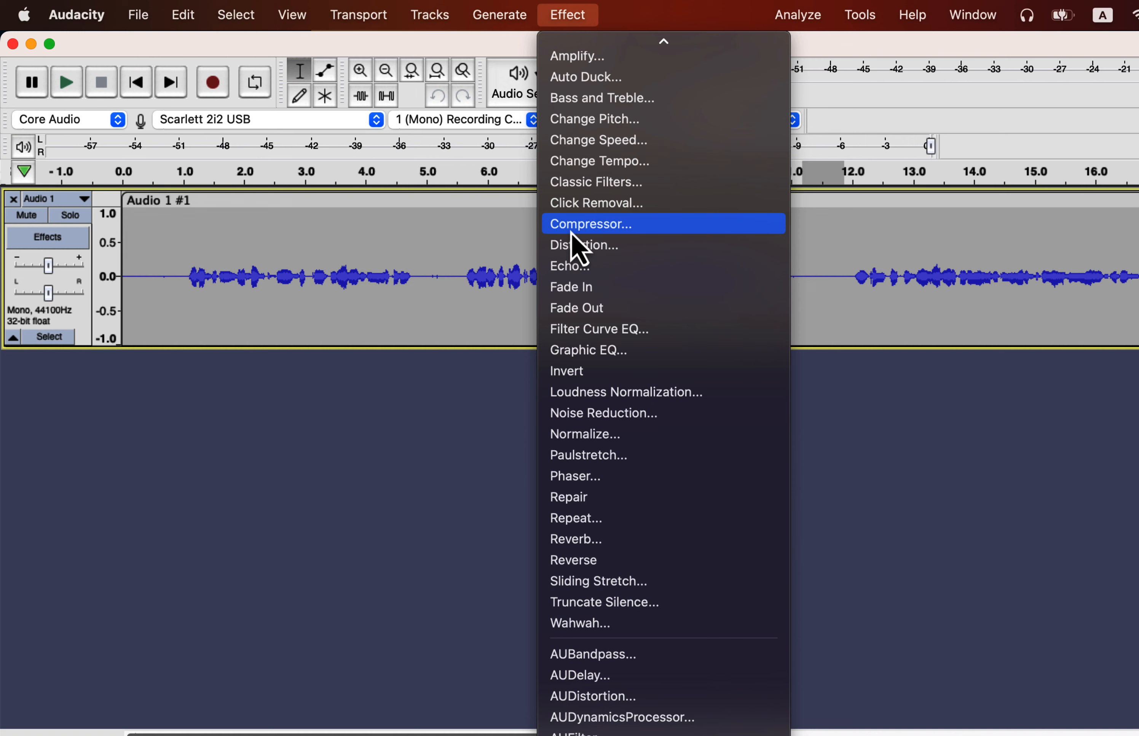
scroll(576, 248, "up", 4)
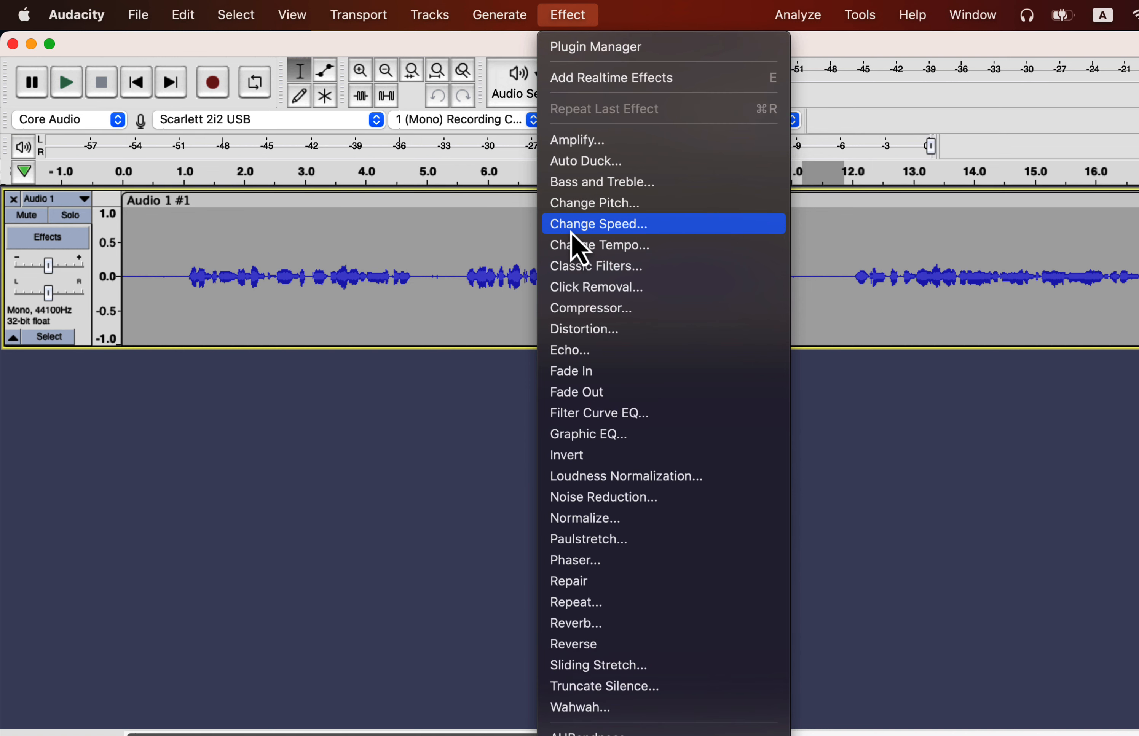
Restore the Sort or Group option in the Effects preferences to Default.
left_click(96, 17)
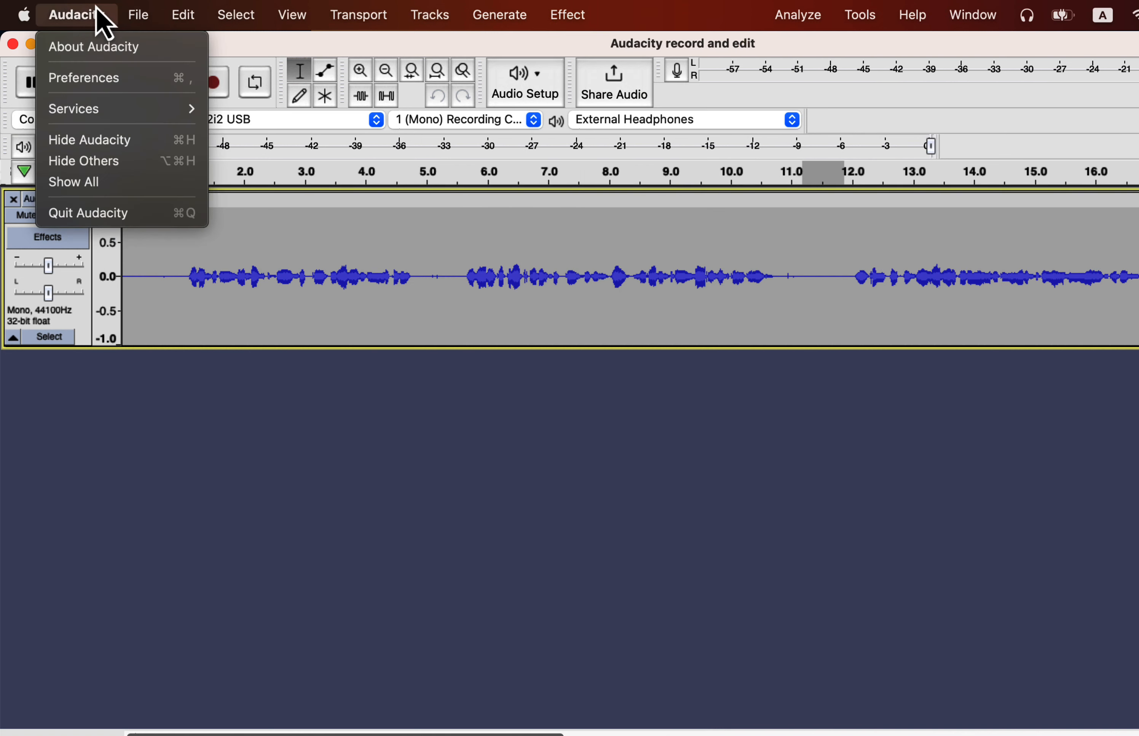
left_click(80, 86)
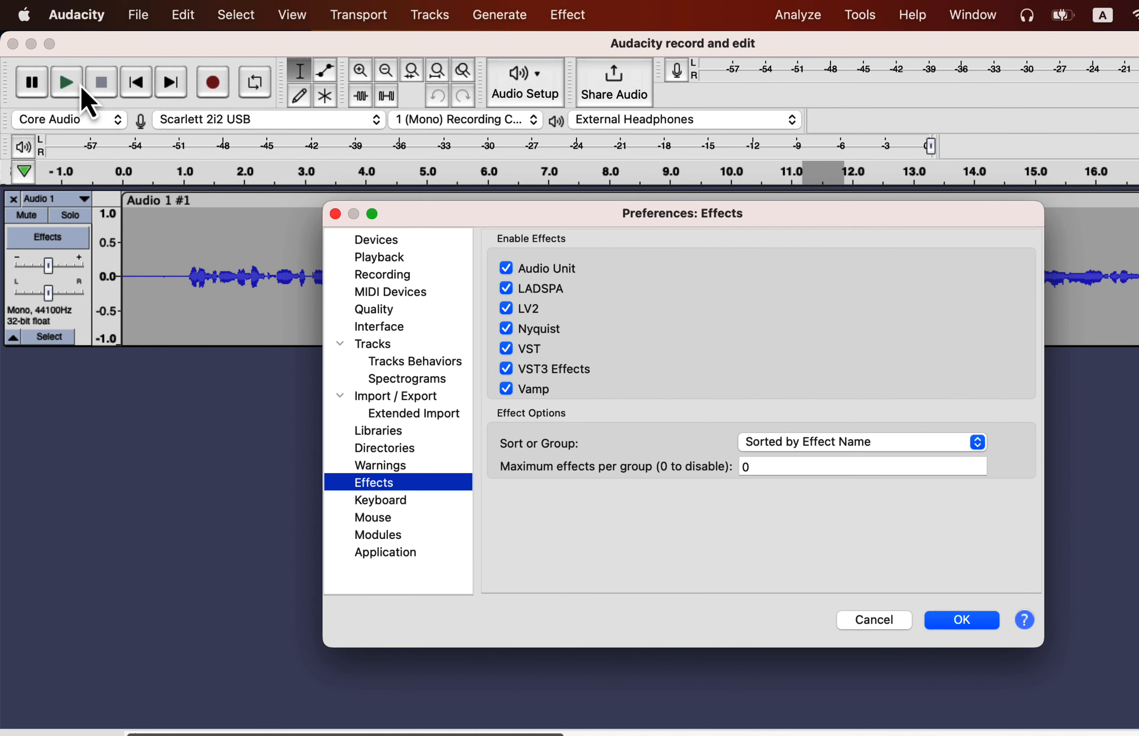
left_click(804, 442)
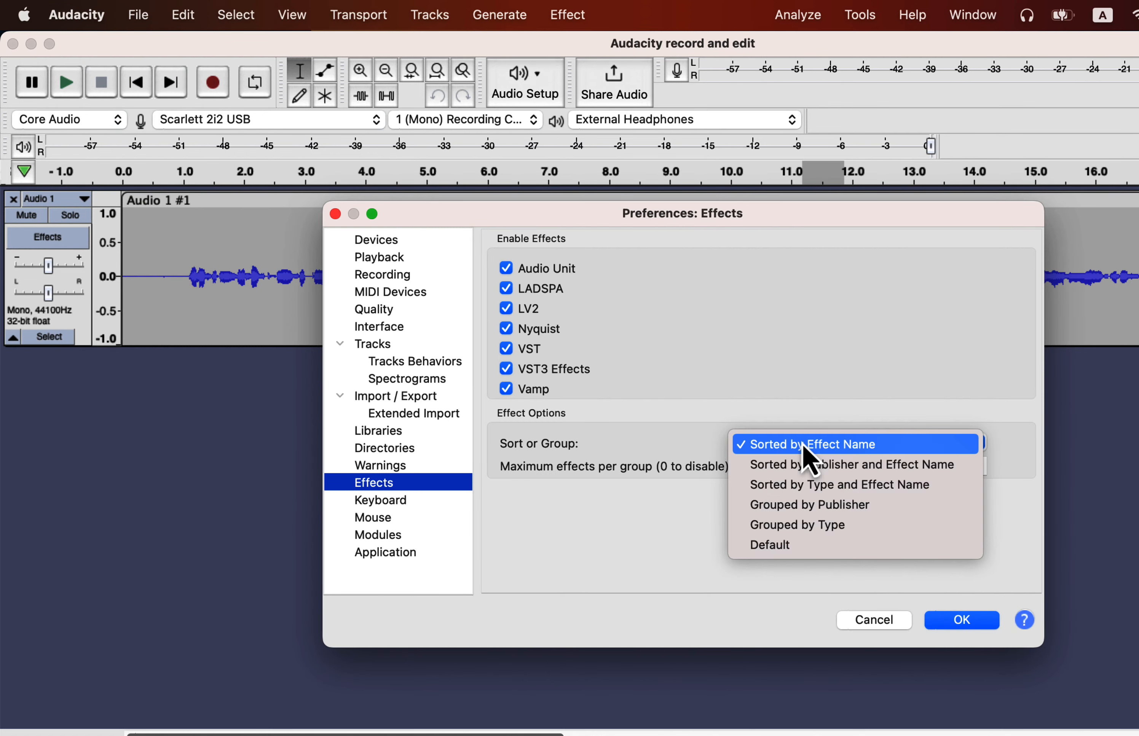
left_click(779, 545)
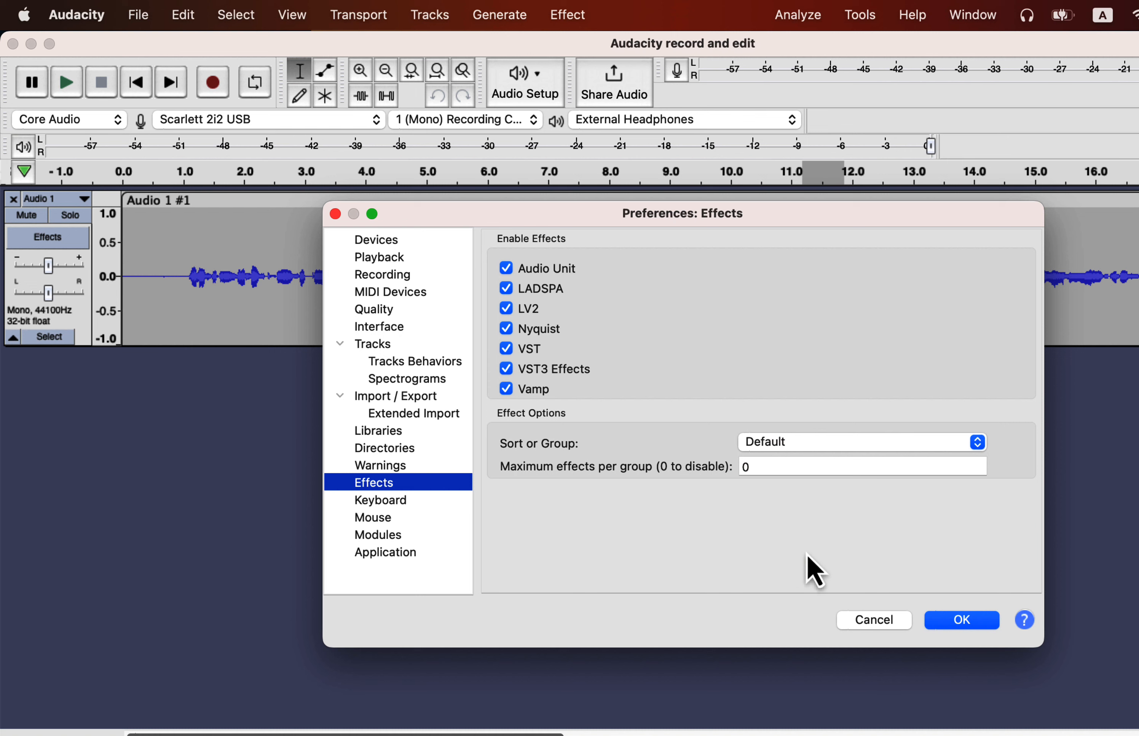
left_click(962, 621)
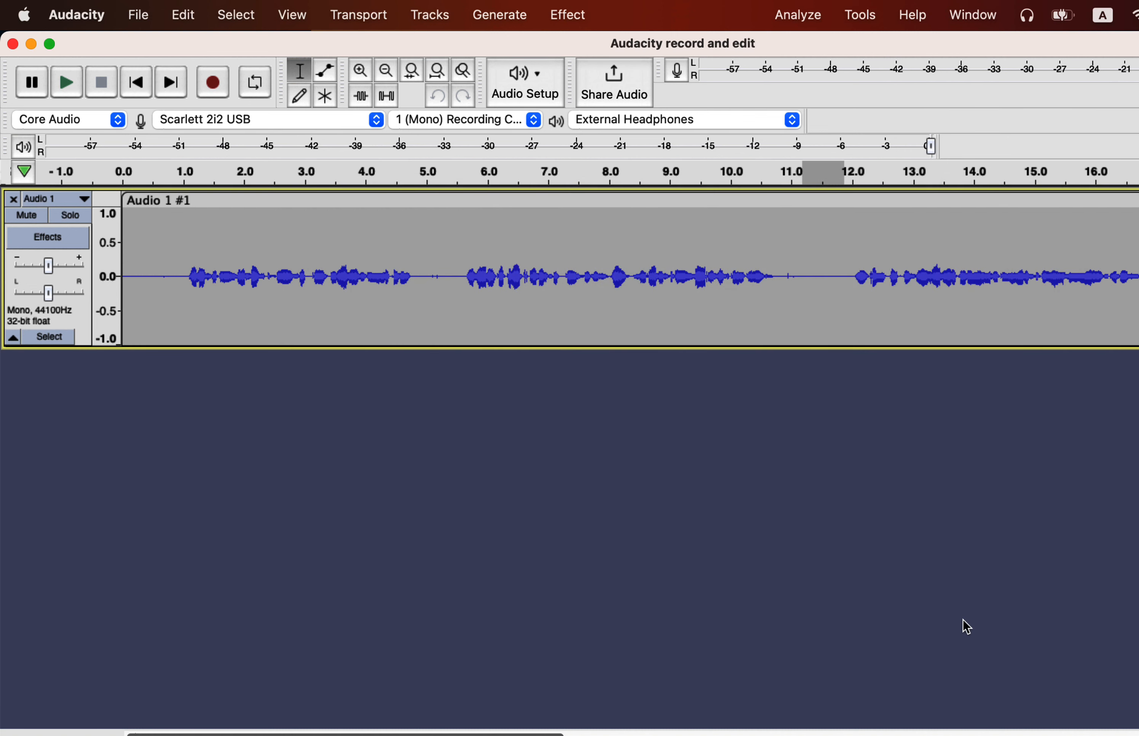
Duplicate the entire audio track and rename the copied clip to "original".
left_click(576, 18)
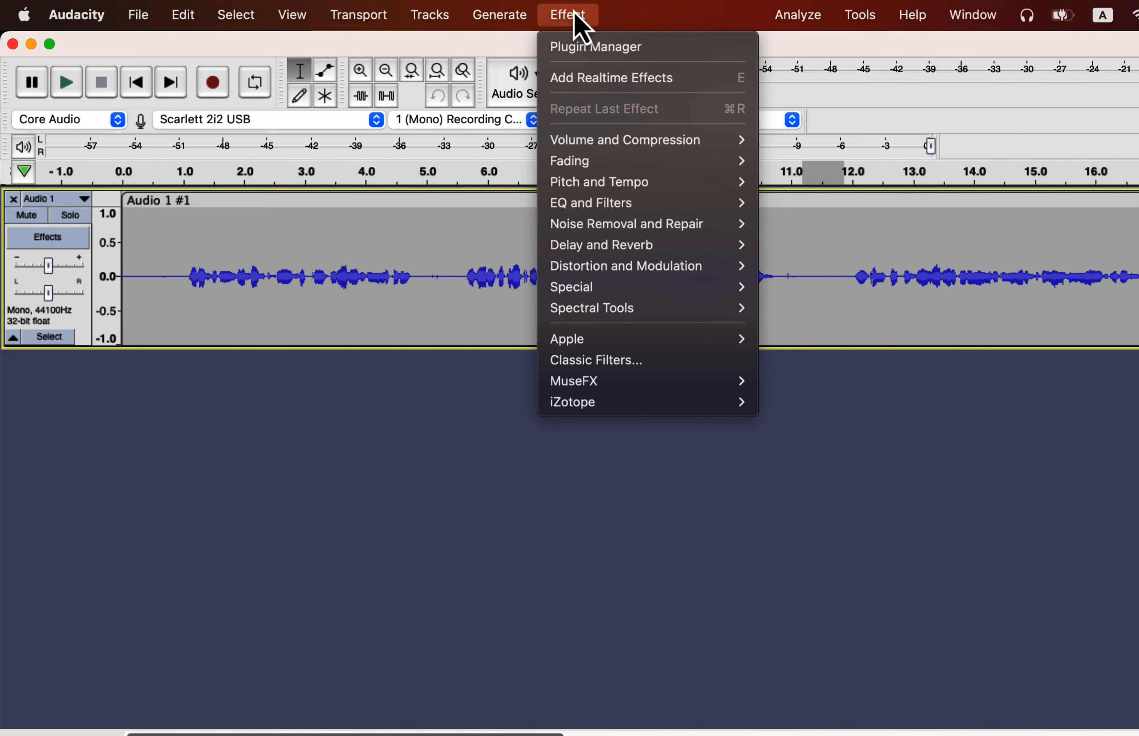
left_click(174, 427)
key("super+a")
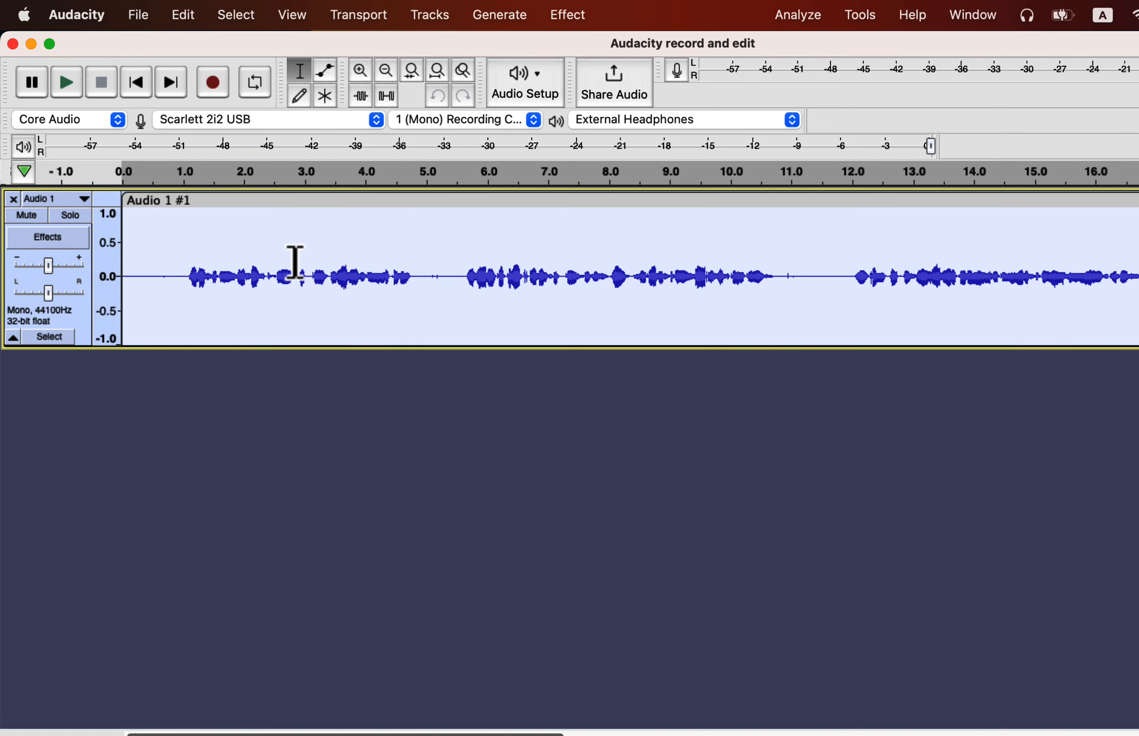
key("super+d")
double_click(184, 364)
type("original")
key("Return")
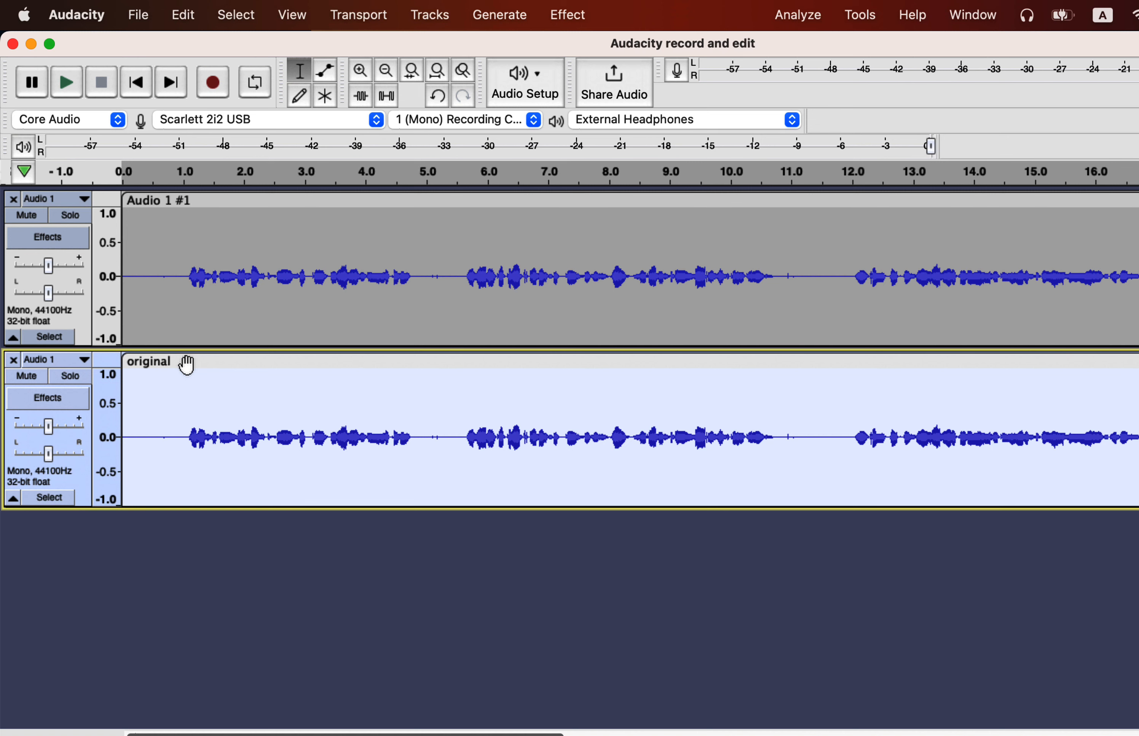
Mute the duplicate track, solo the first track and open the Normalize effect for its whole clip.
left_click(33, 379)
double_click(214, 256)
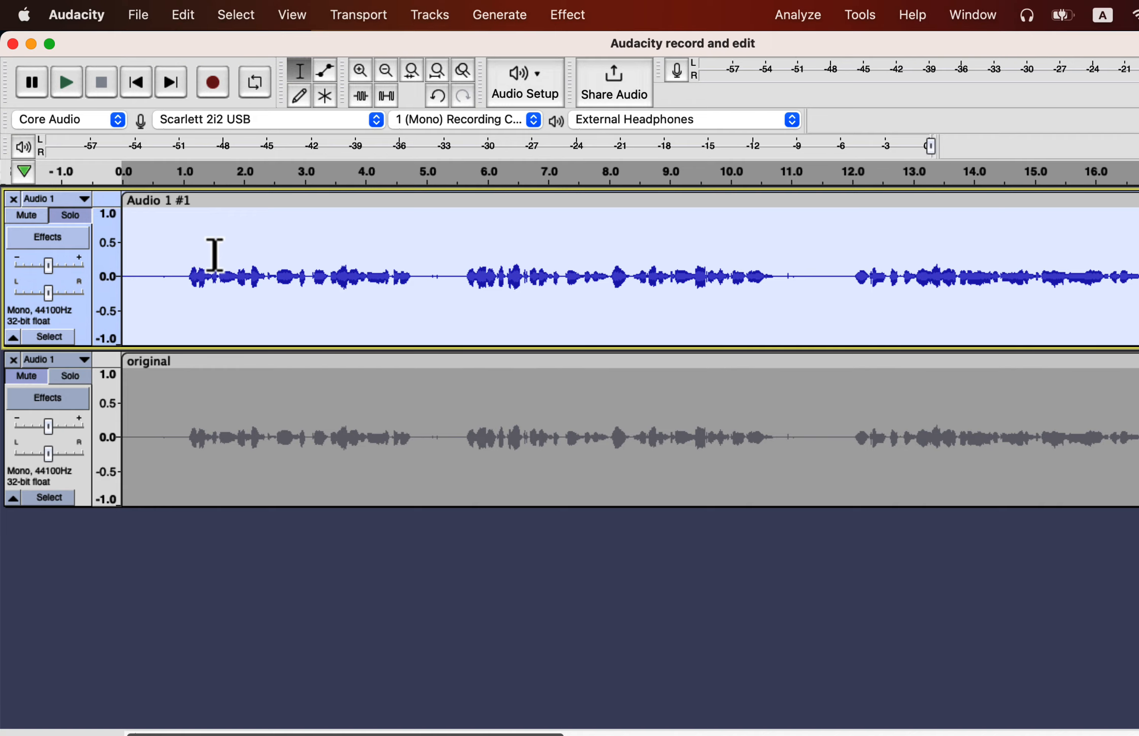
left_click(570, 16)
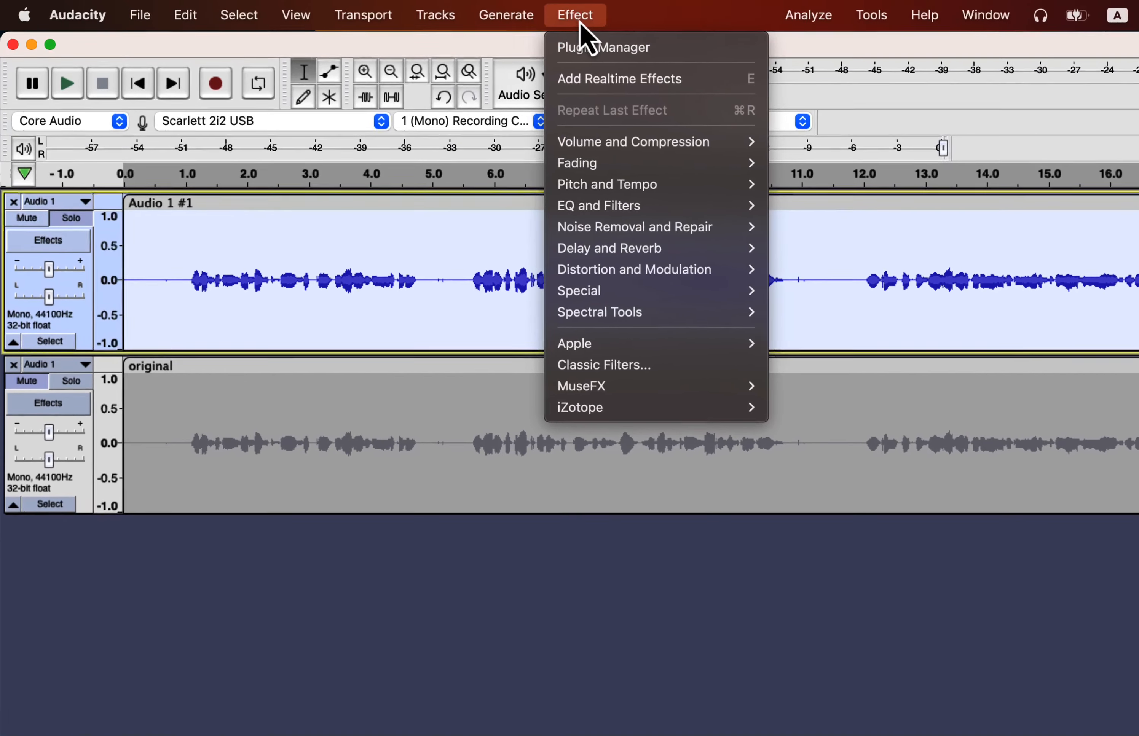
mouse_move(604, 147)
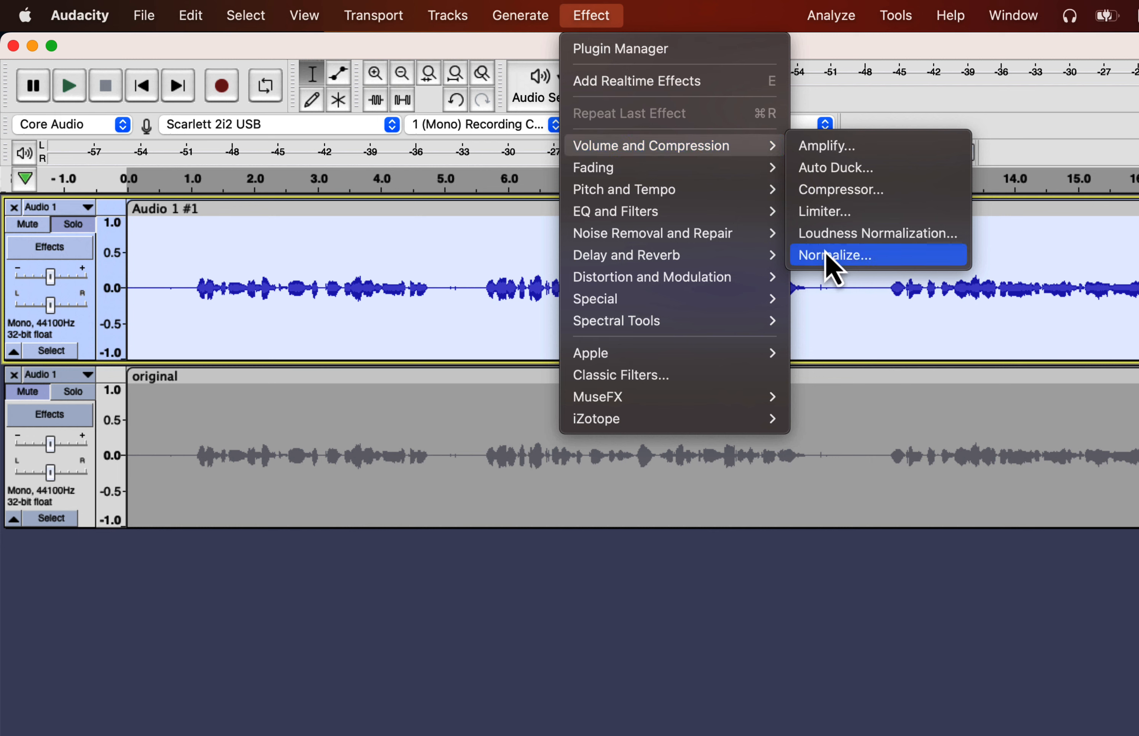
left_click(897, 257)
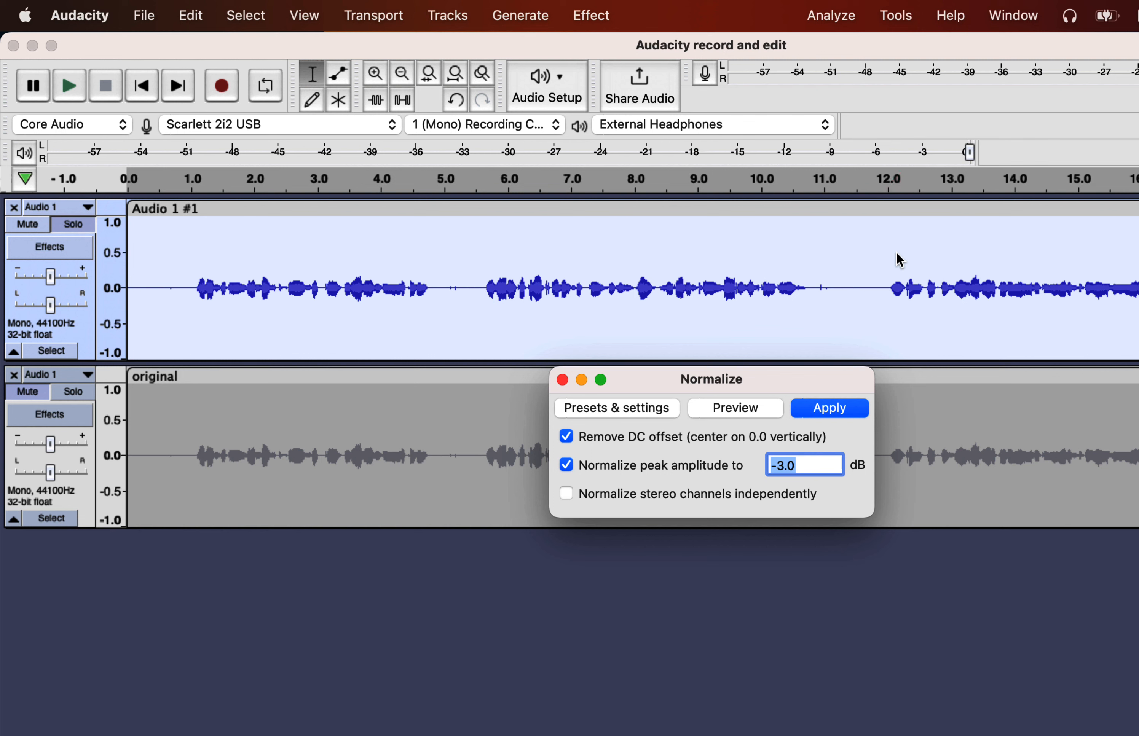
Load the factory default settings for the Normalize effect.
left_click(640, 412)
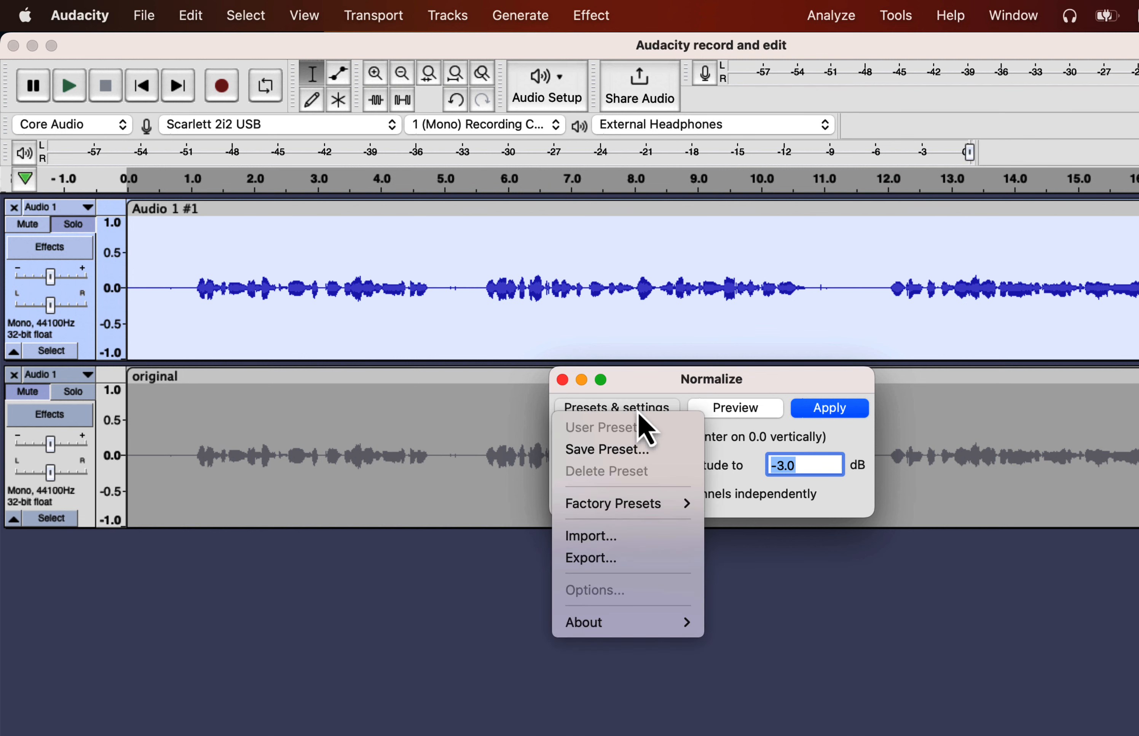
mouse_move(635, 502)
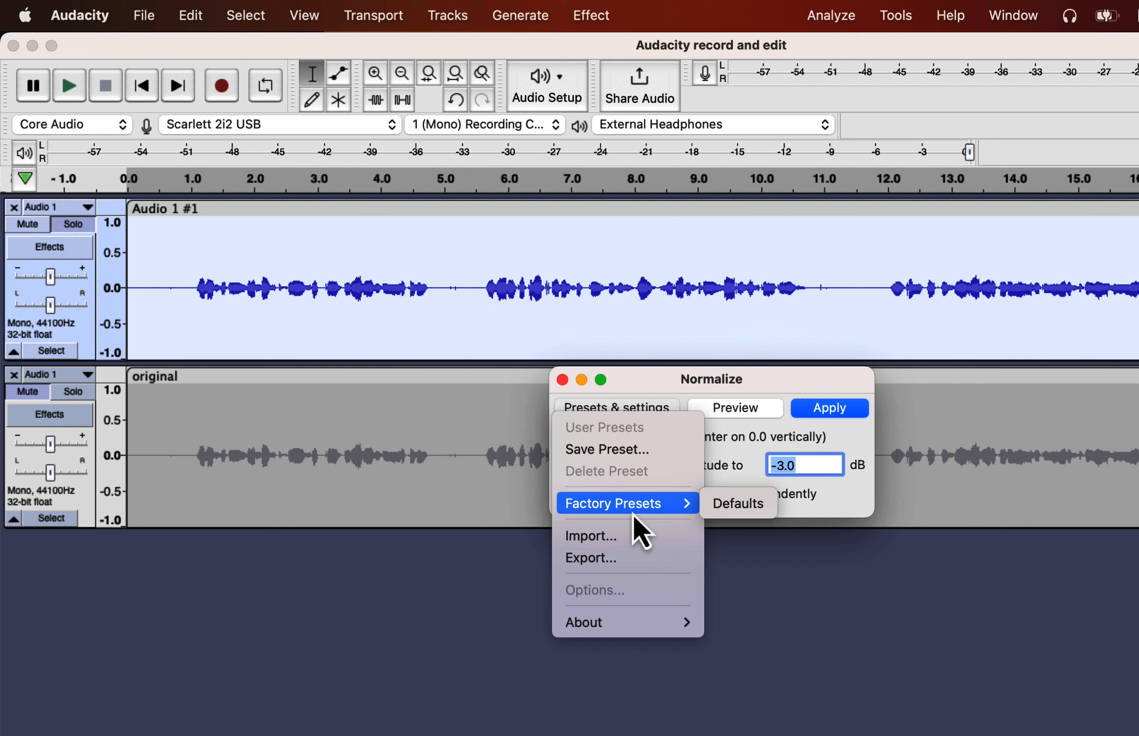
left_click(735, 507)
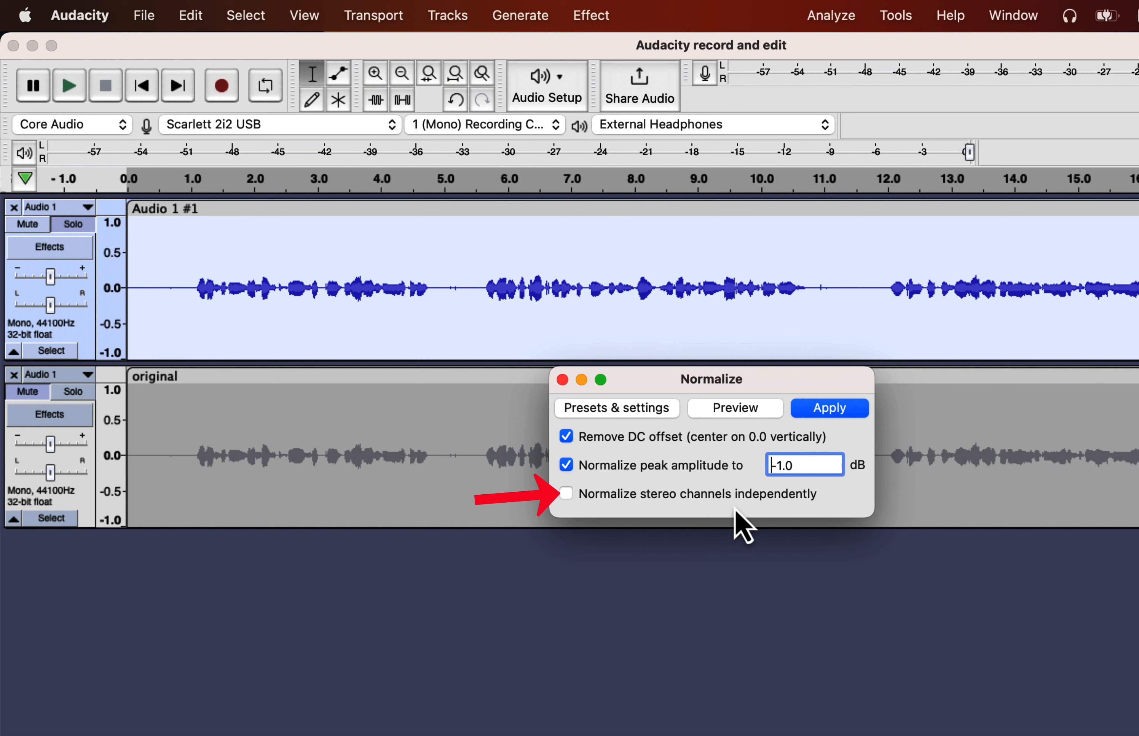
Set the Normalize peak amplitude to -3 dB.
double_click(803, 464)
key("BackSpace")
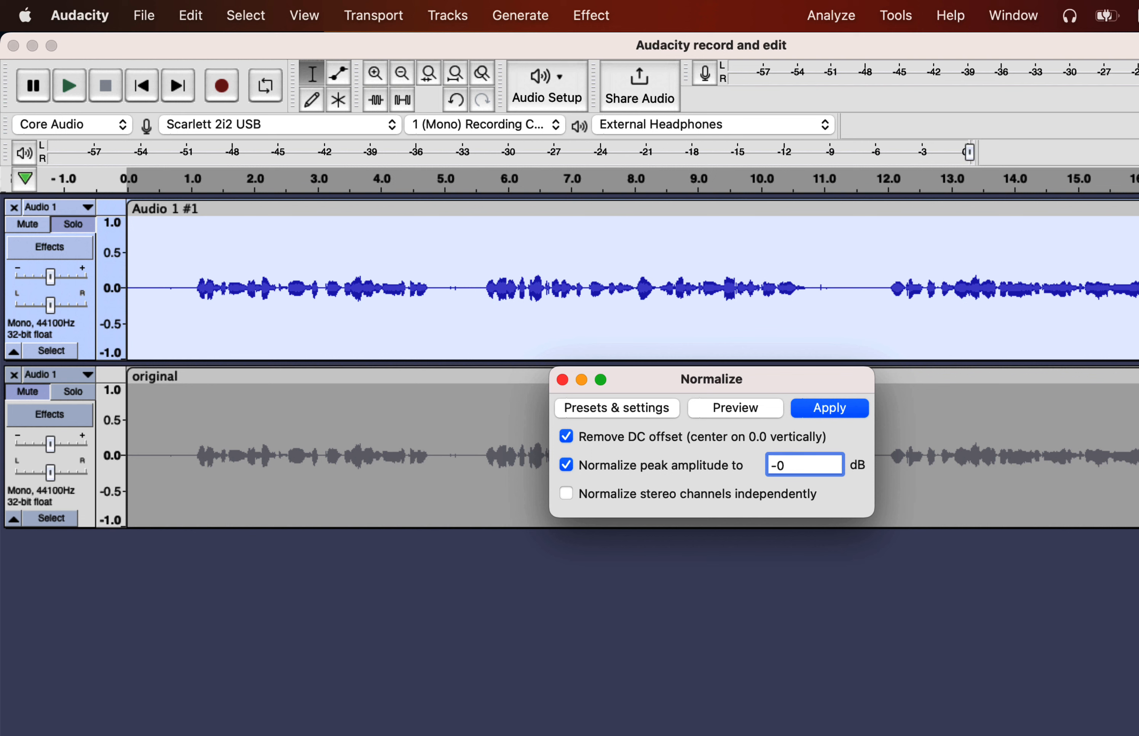
key("BackSpace")
type("0")
key("BackSpace")
type("8")
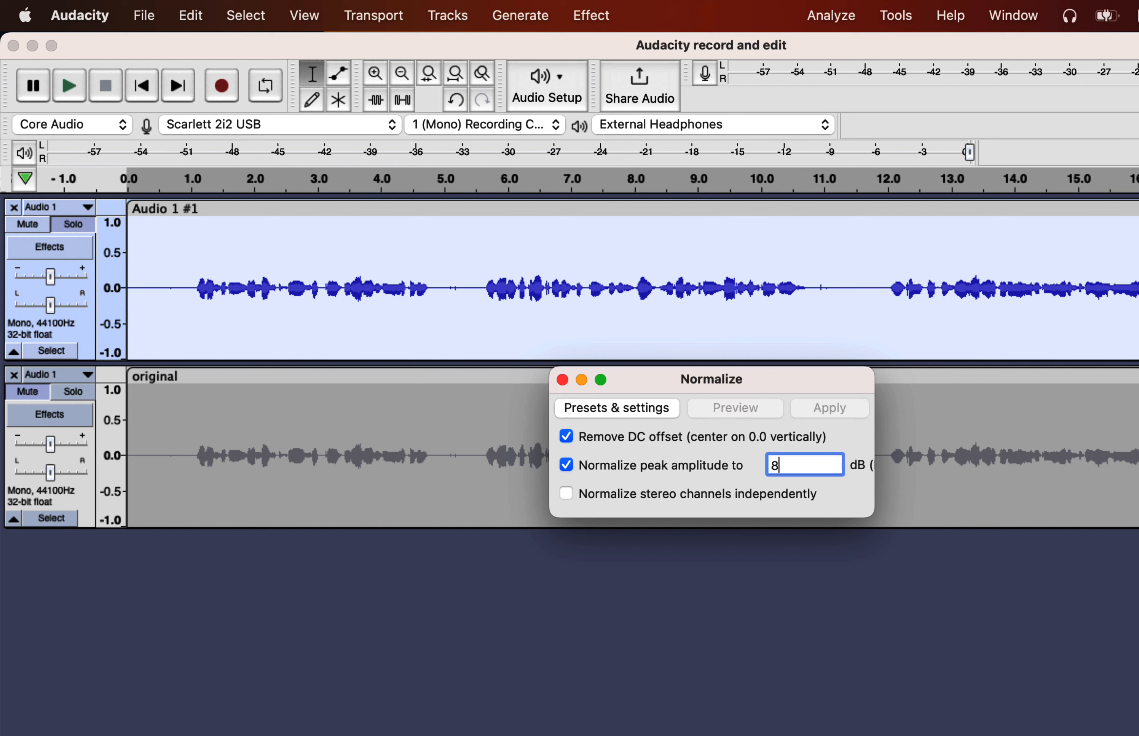
key("BackSpace")
type("0")
key("BackSpace")
type("-3")
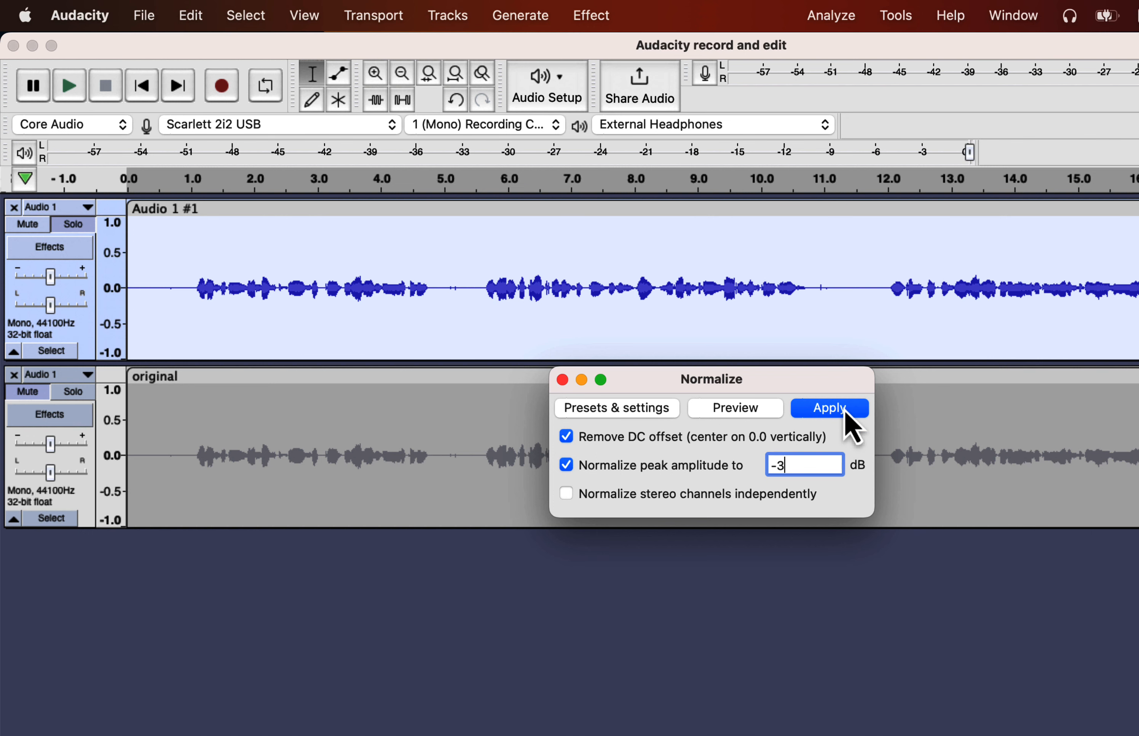
Apply the normalization to the first track's clip and play the result from the beginning.
left_click(815, 411)
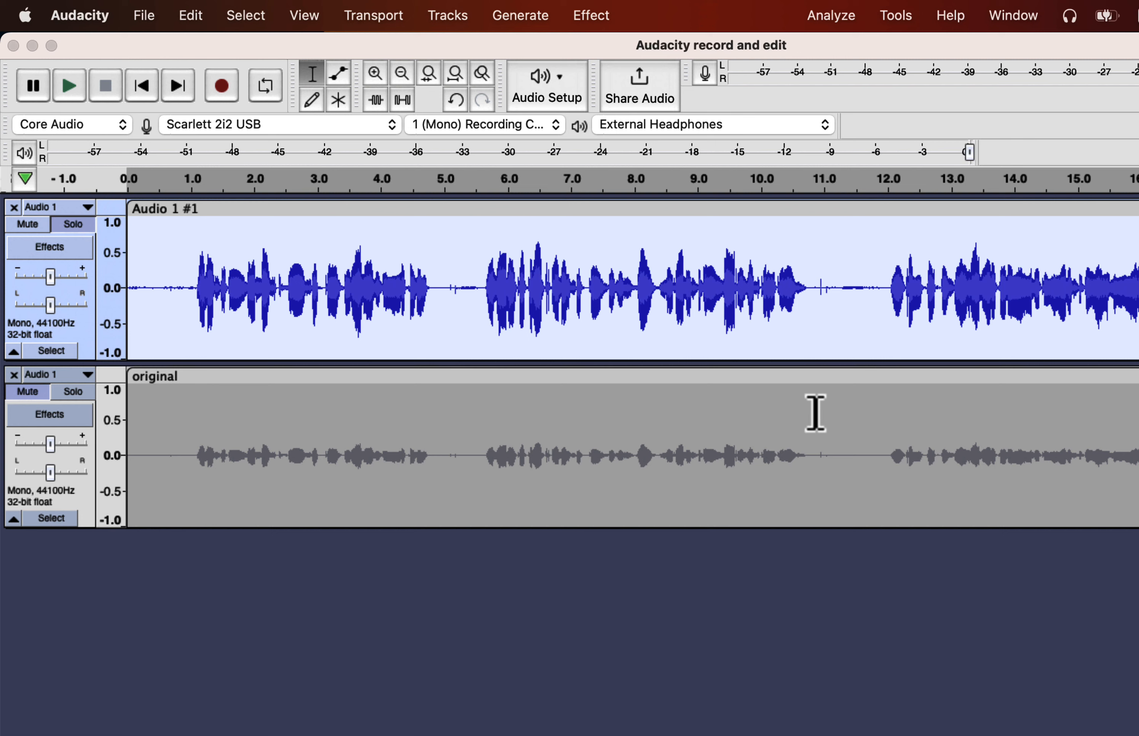
left_click(129, 289)
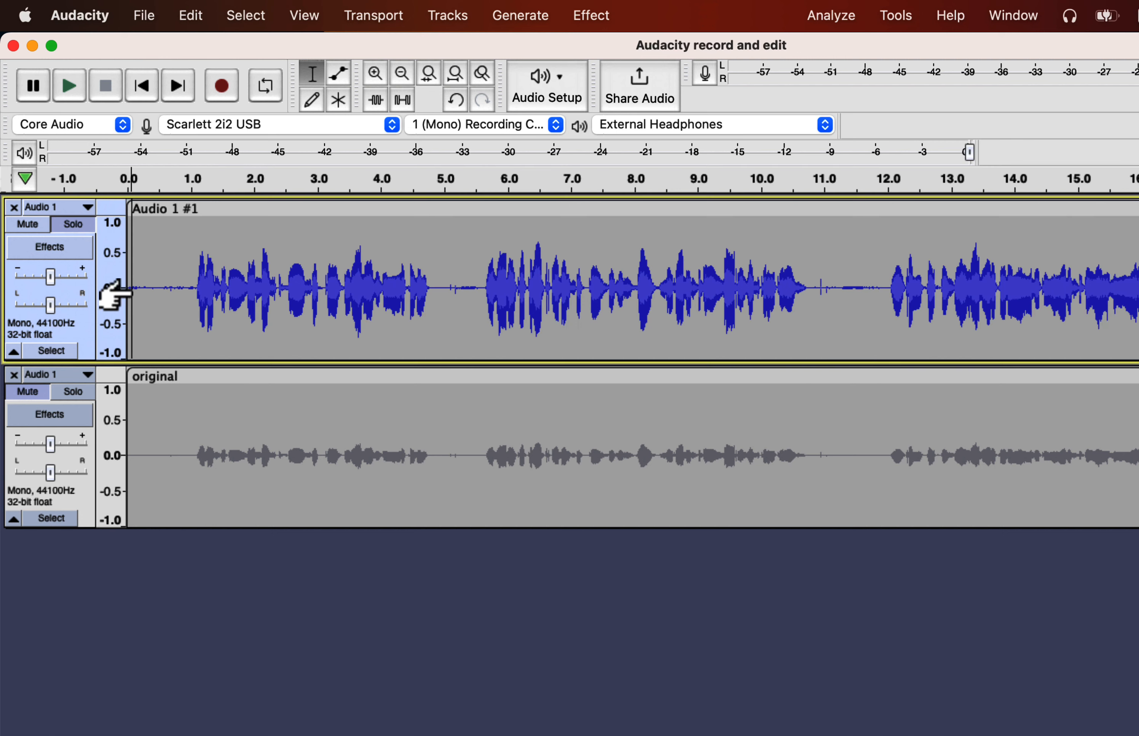
key("space")
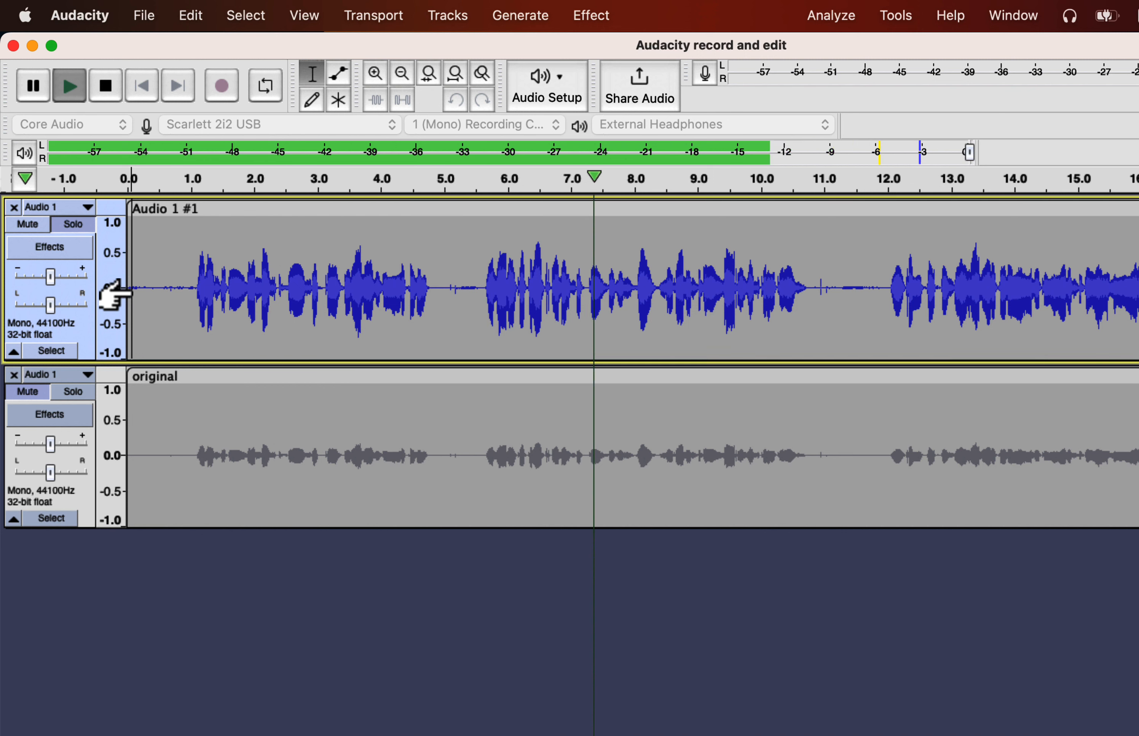
key("space")
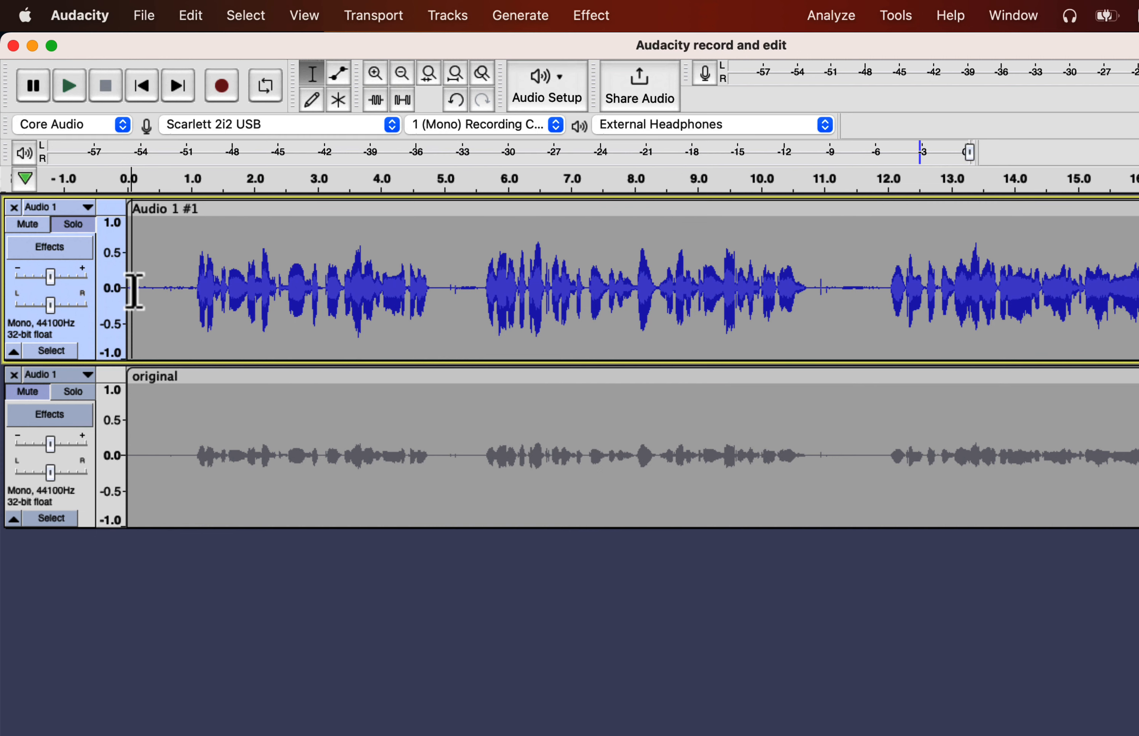
Play the normalized track from about the 27-second mark to check its level.
scroll(177, 290, "right", 15)
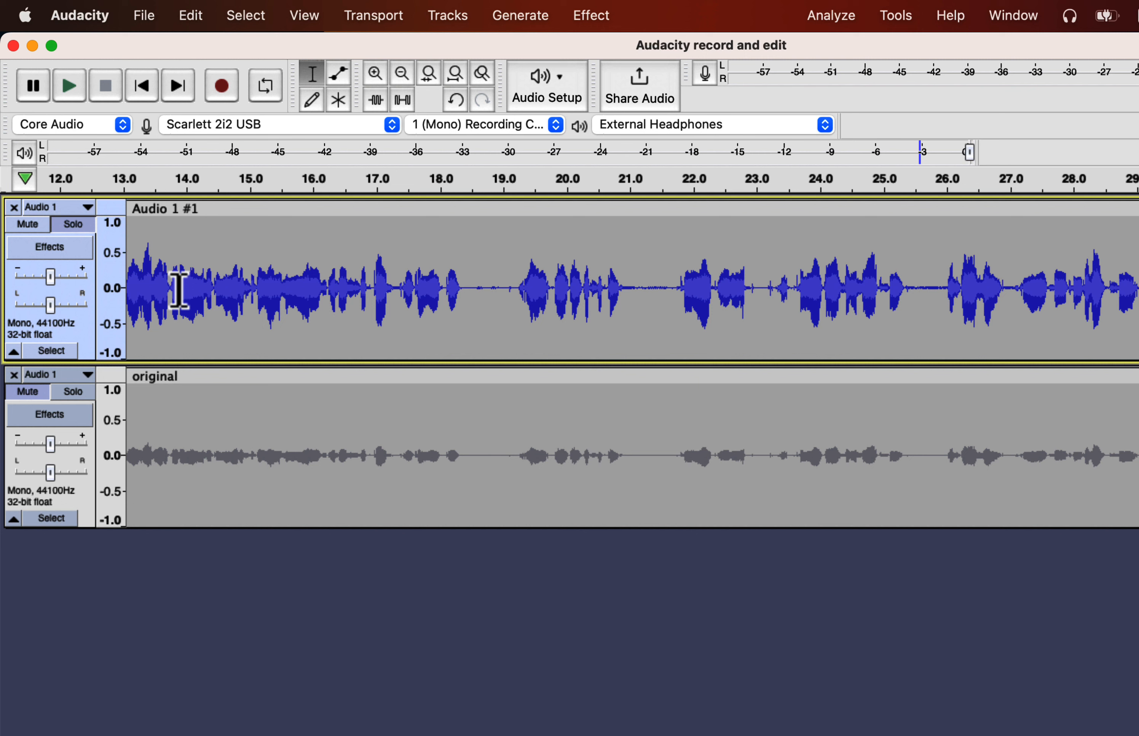
left_click(1010, 290)
key("space")
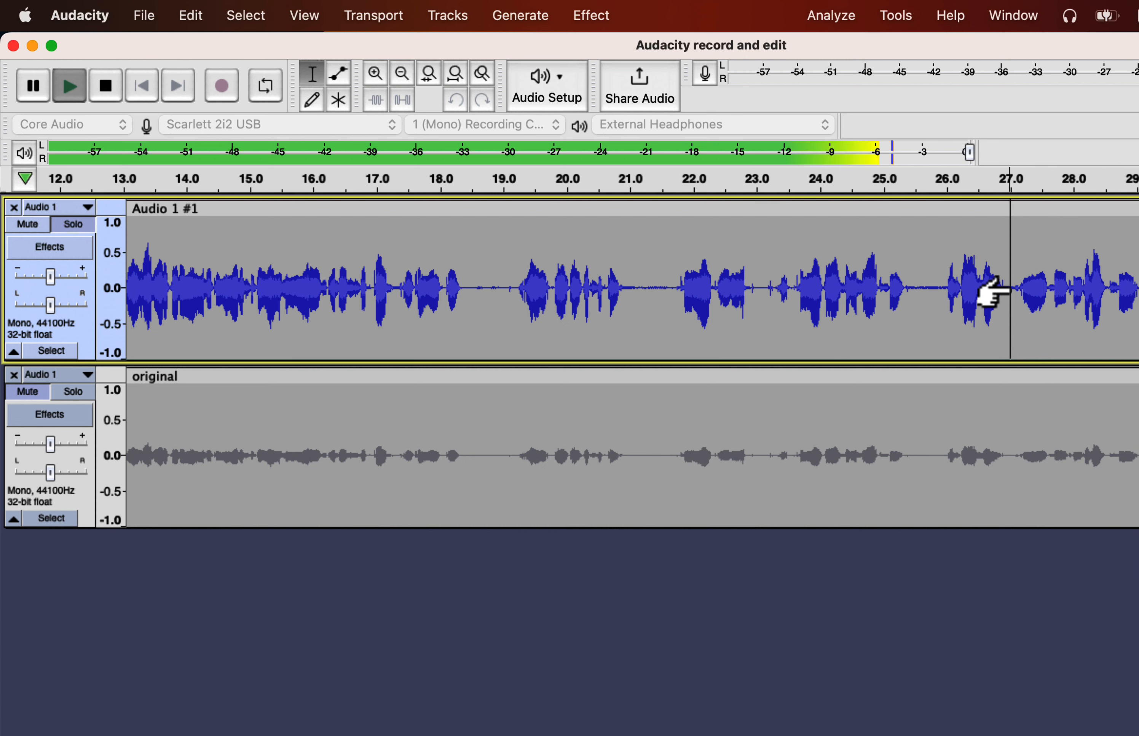
key("space")
Play the loud passage of the normalized track from about 38 seconds and examine the waveform through to its end.
scroll(986, 319, "right", 5)
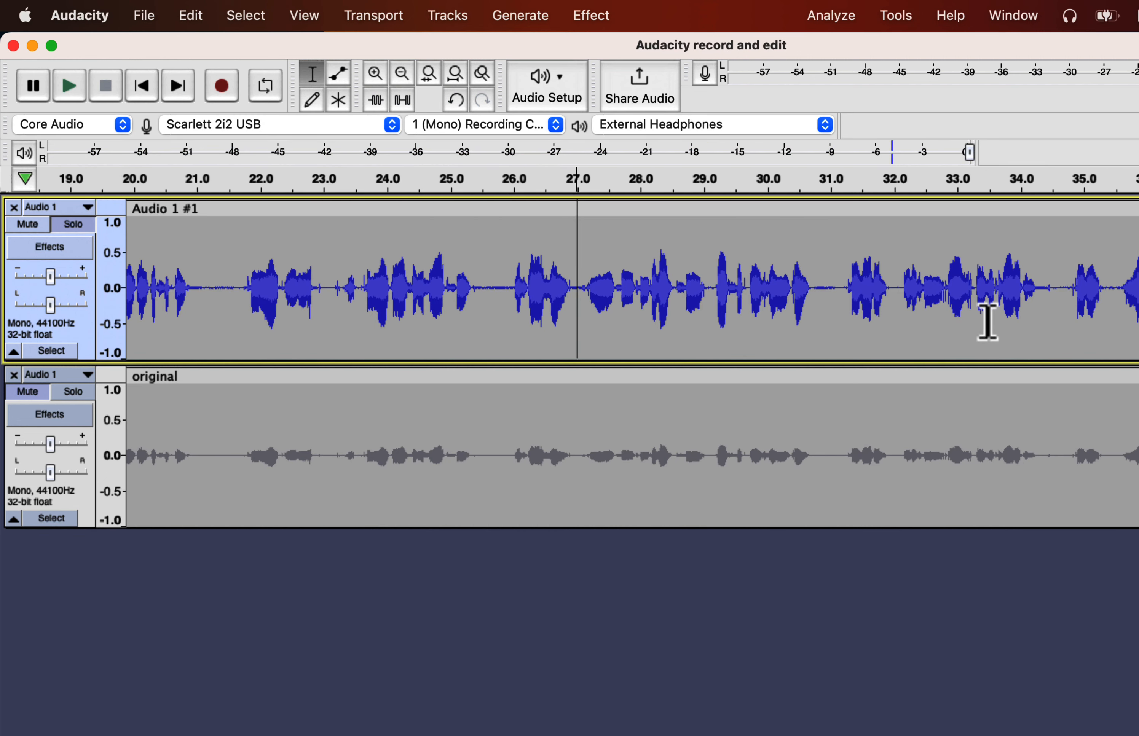
scroll(986, 318, "right", 4)
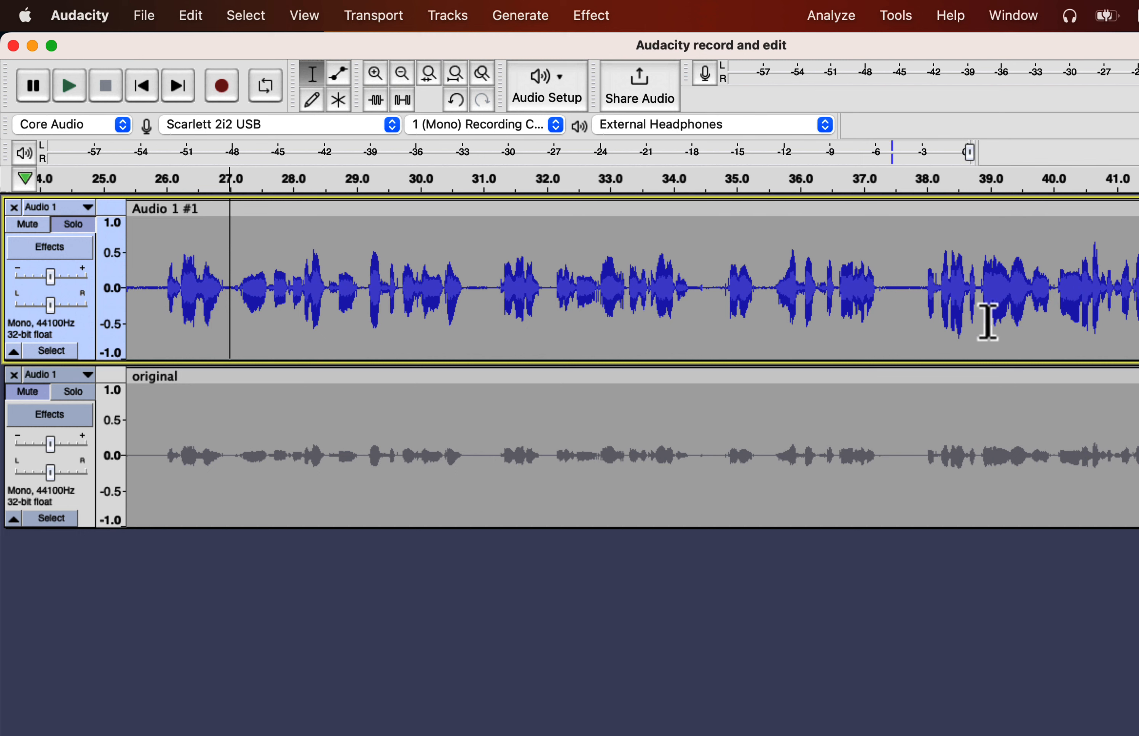
scroll(987, 318, "right", 4)
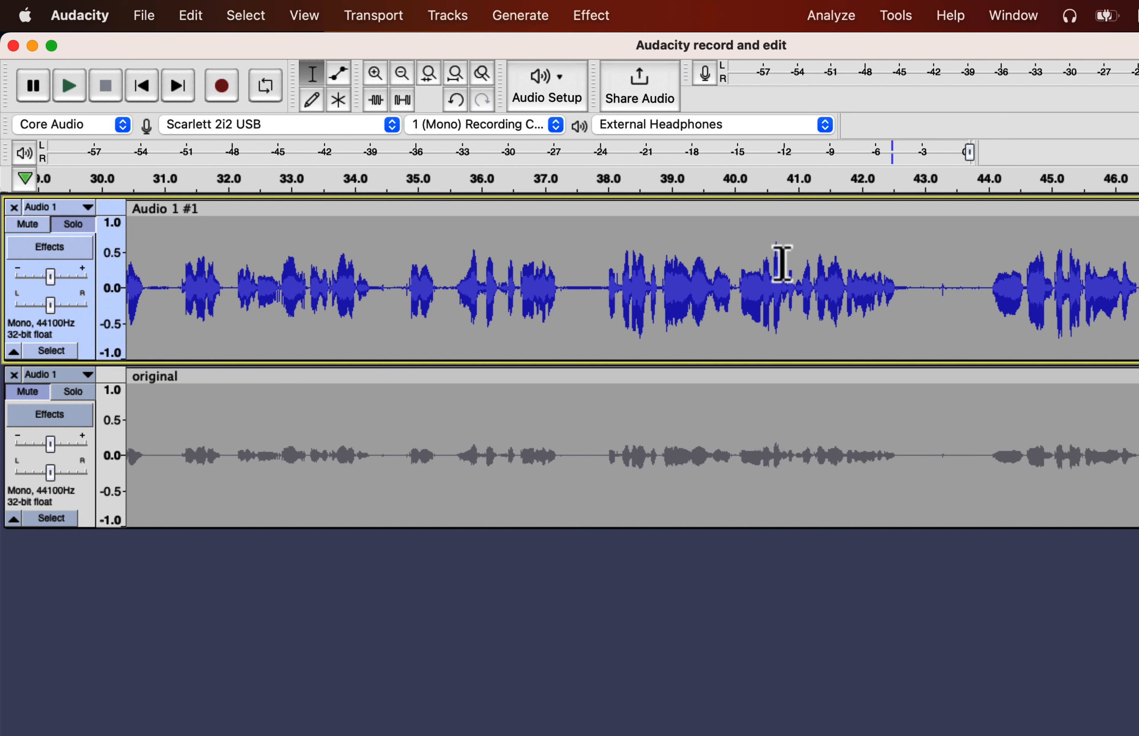
left_click(775, 263)
left_click(604, 265)
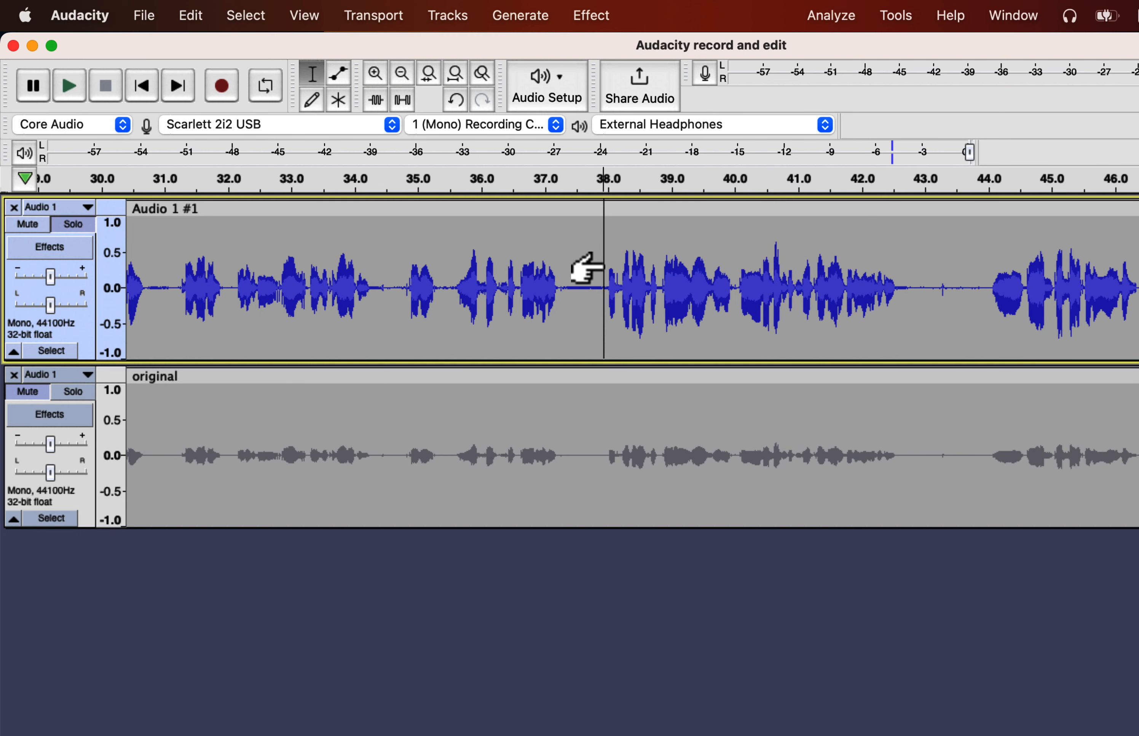
key("space")
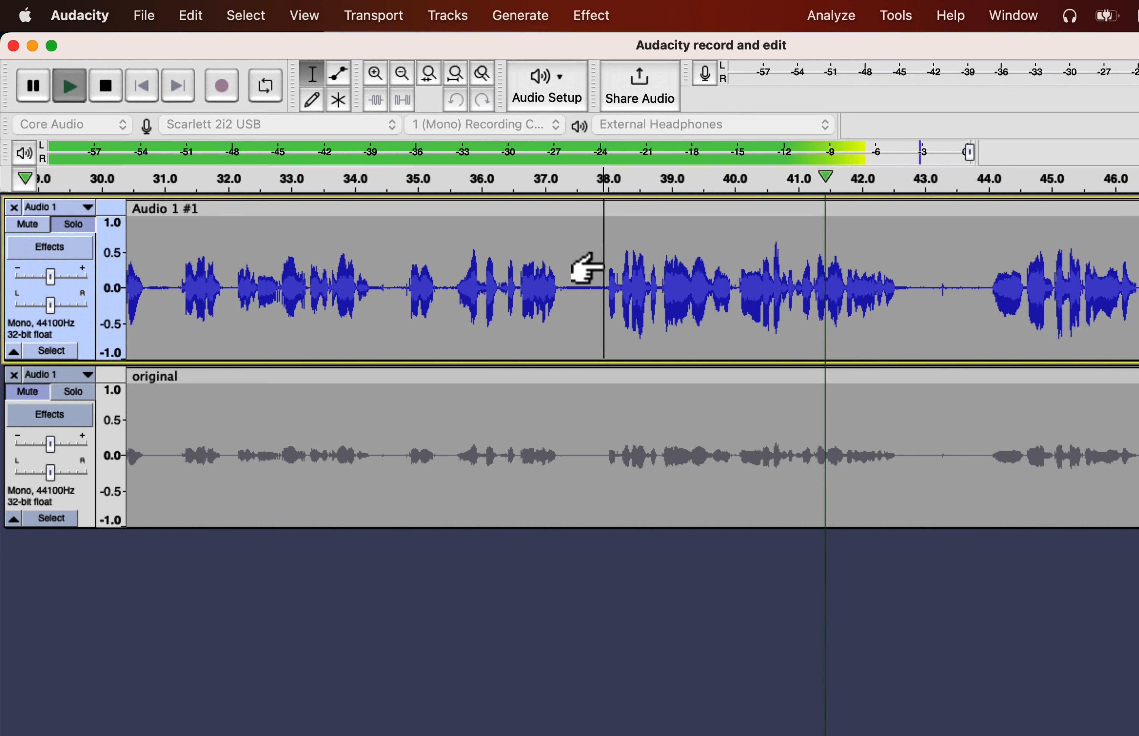
key("space")
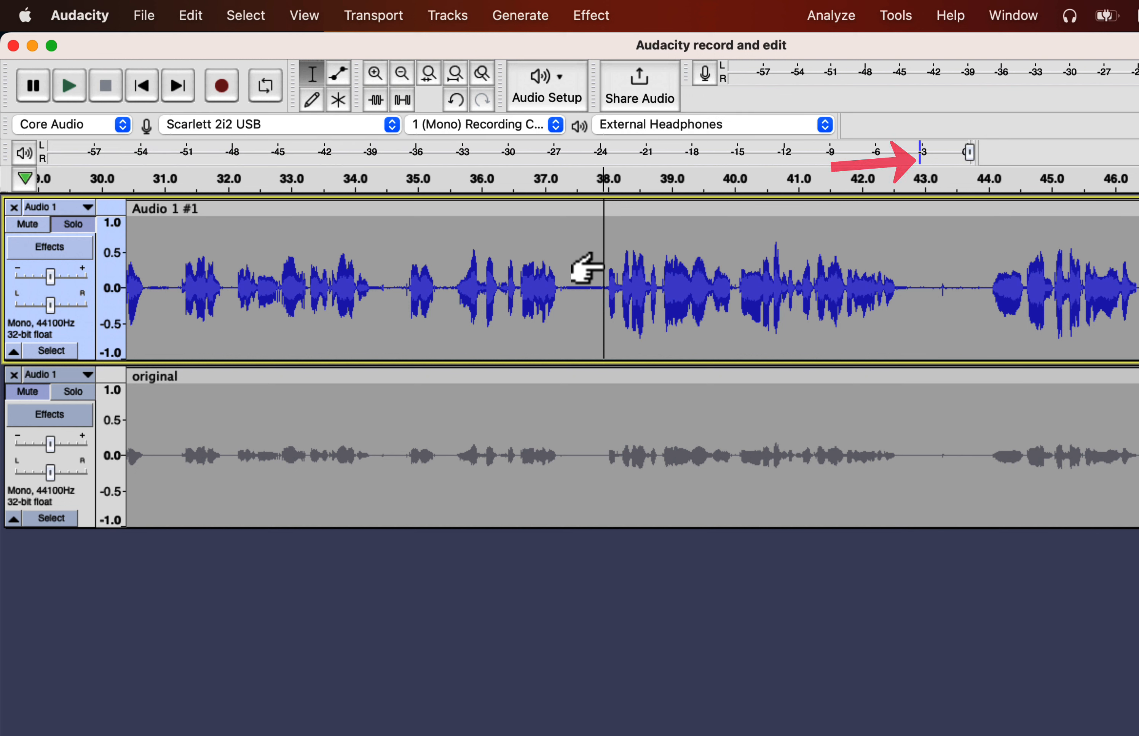
scroll(586, 268, "right", 5)
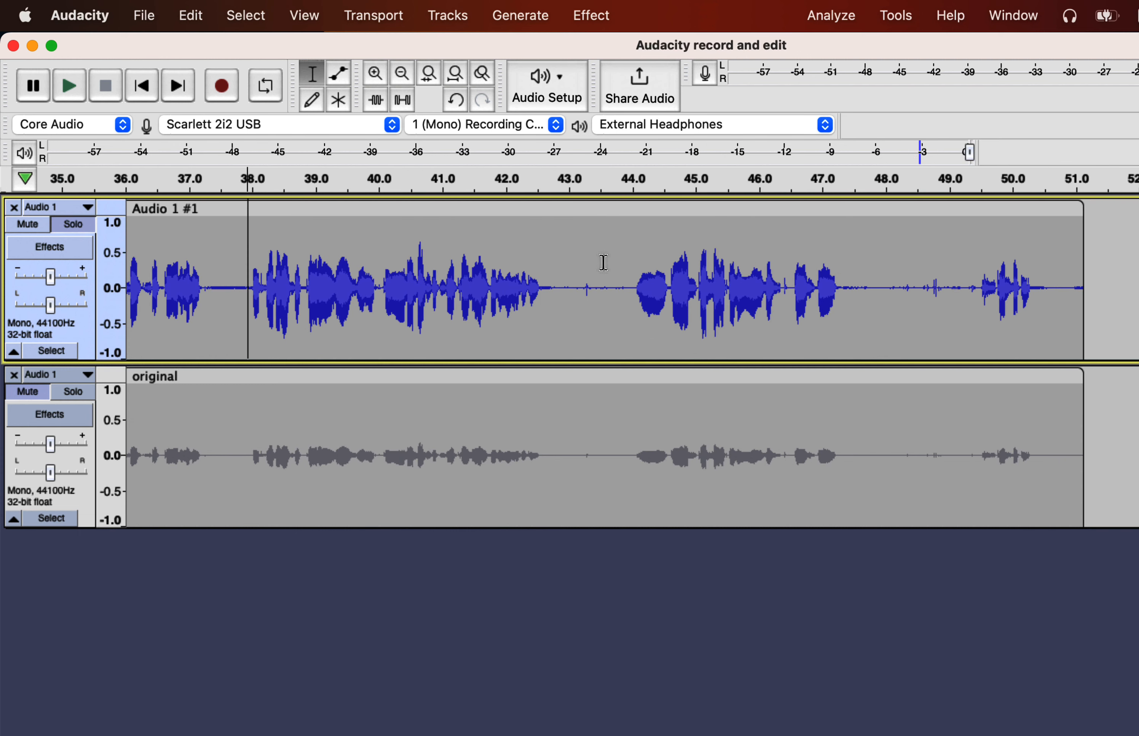
Select about the first second of the first track, before the speech starts, and play that background noise.
scroll(604, 262, "left", 20)
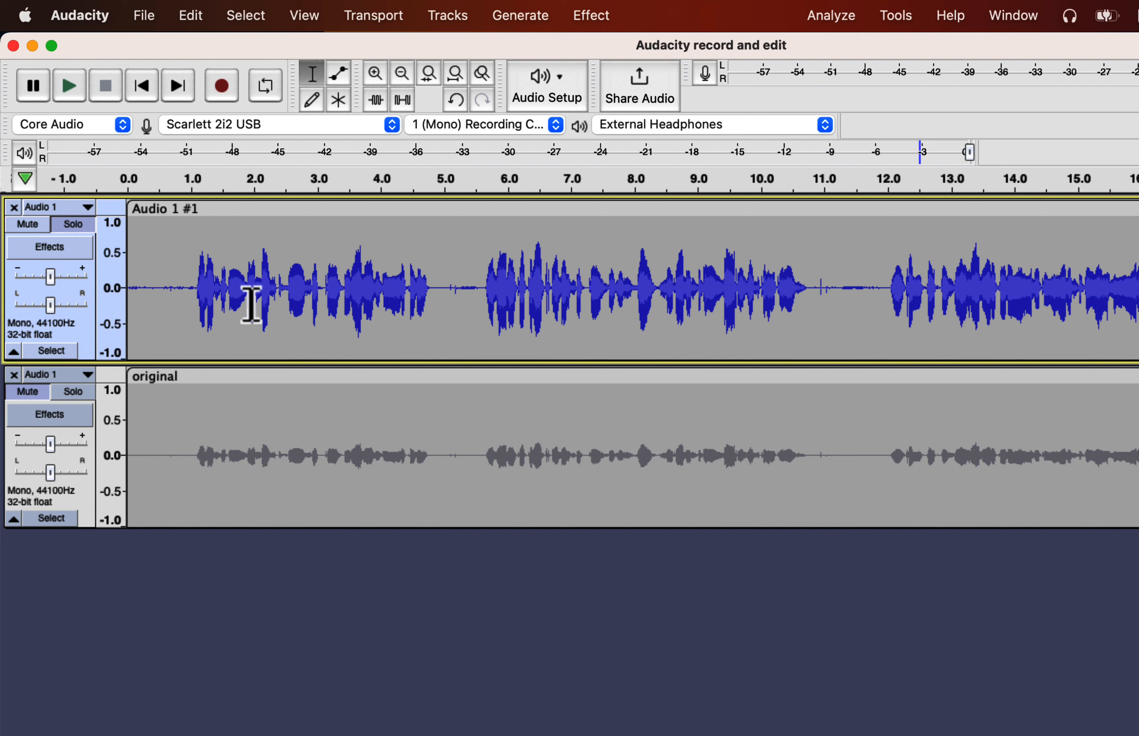
left_click(191, 288)
left_click_drag(192, 288, 115, 307)
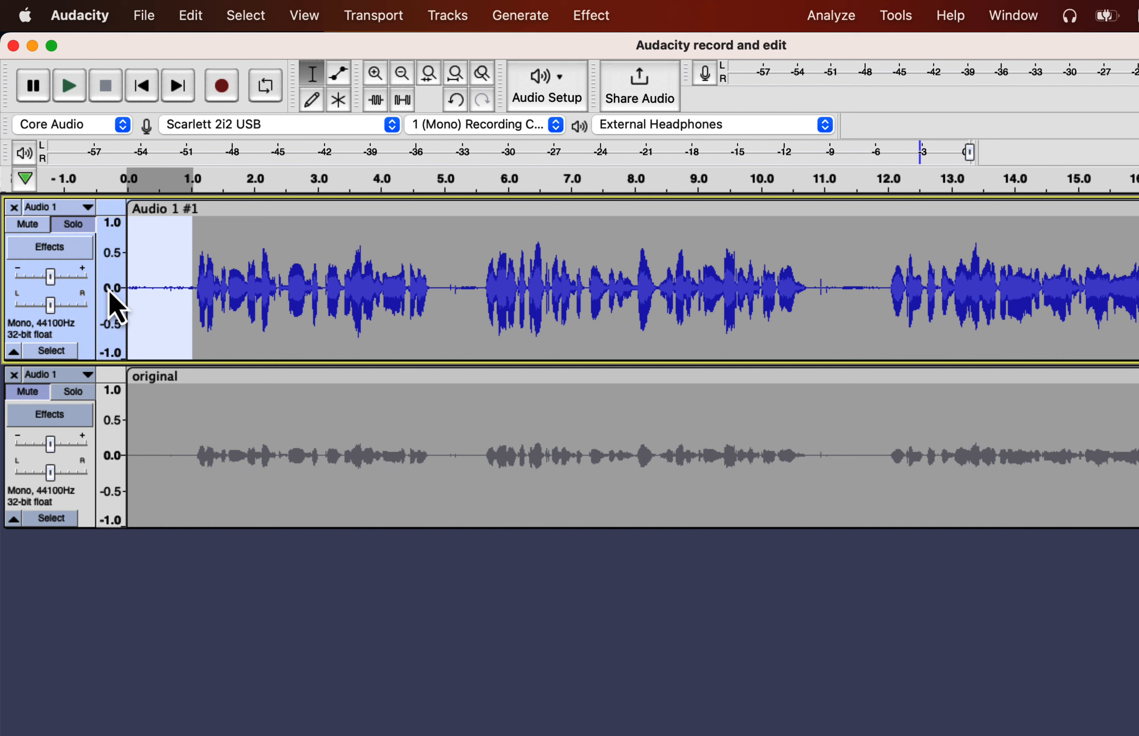
key("space")
Capture a noise profile from the selected silent section with the Noise Reduction effect.
left_click(591, 16)
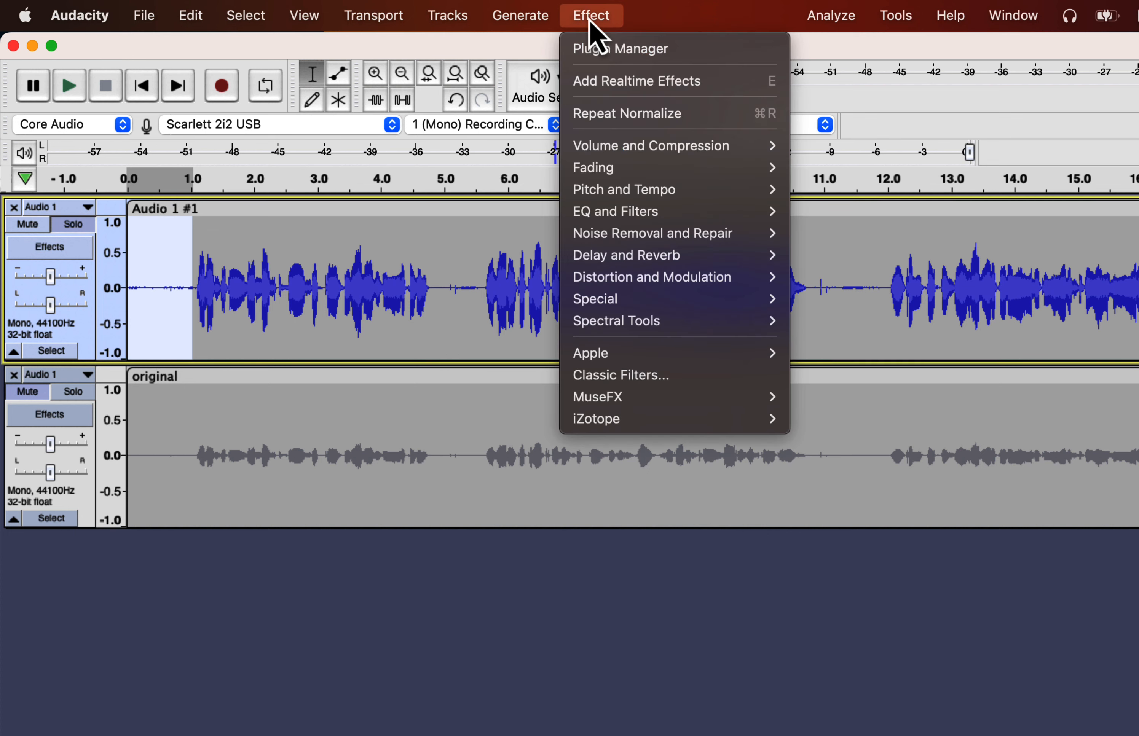
mouse_move(606, 234)
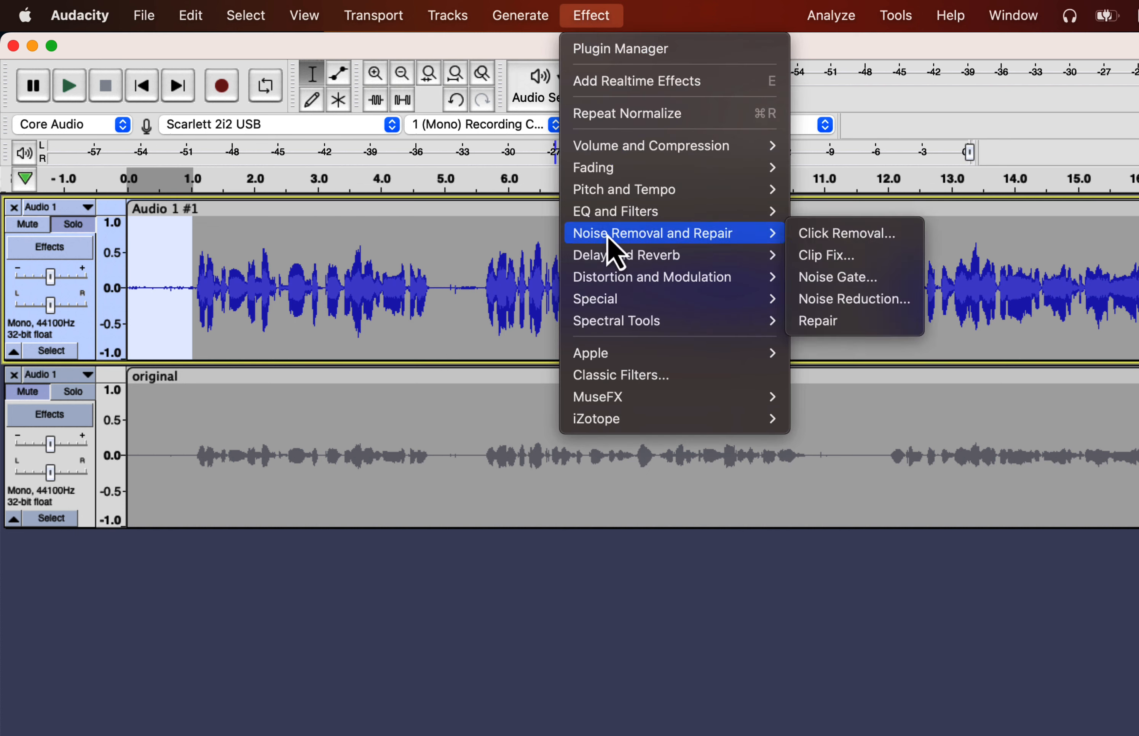
left_click(840, 301)
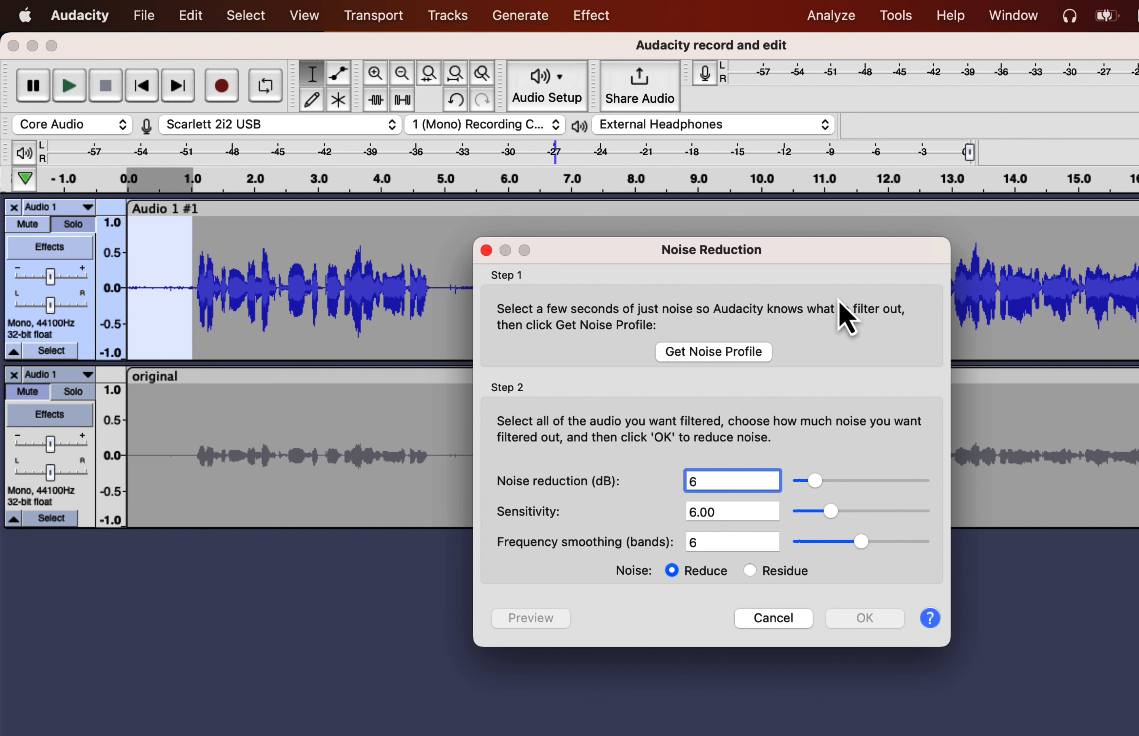
left_click(710, 353)
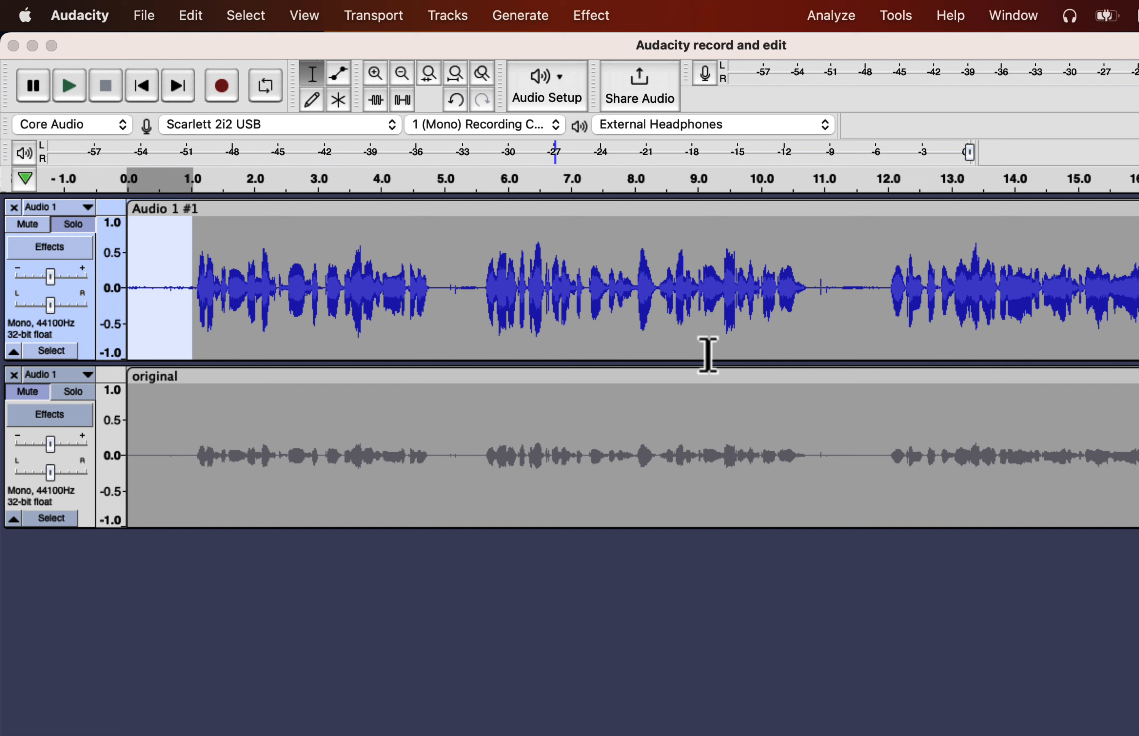
Select the first track's whole clip and open the Noise Reduction effect for it.
double_click(484, 251)
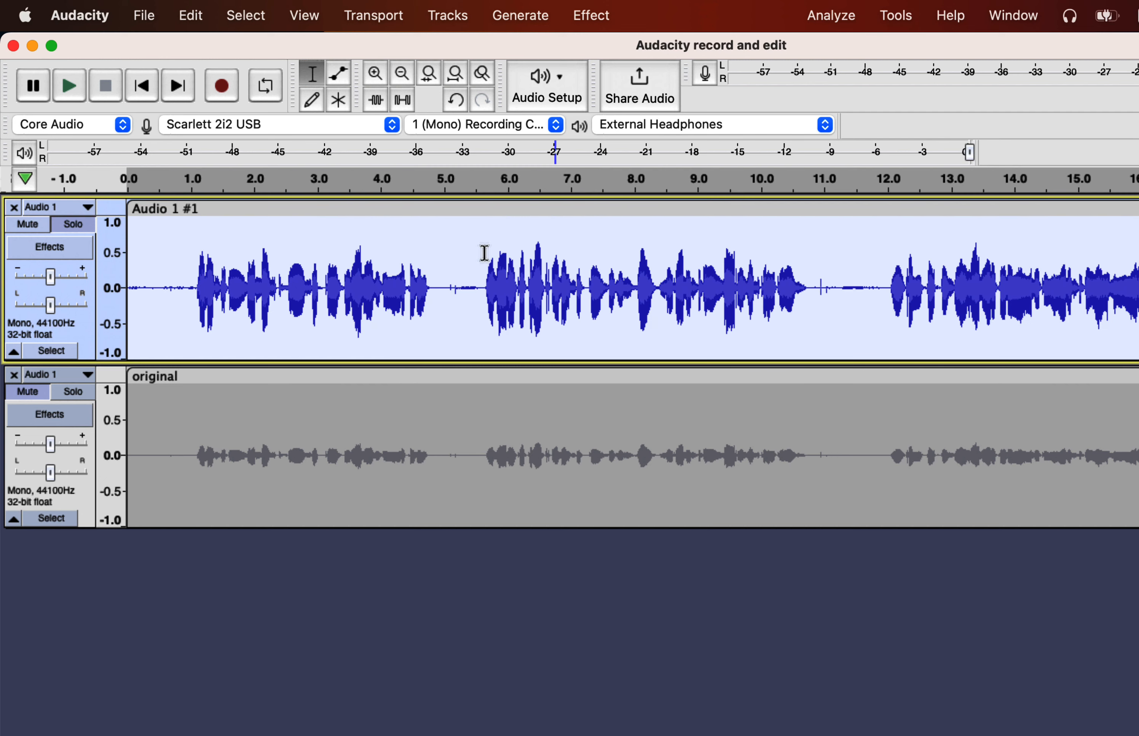
left_click(594, 15)
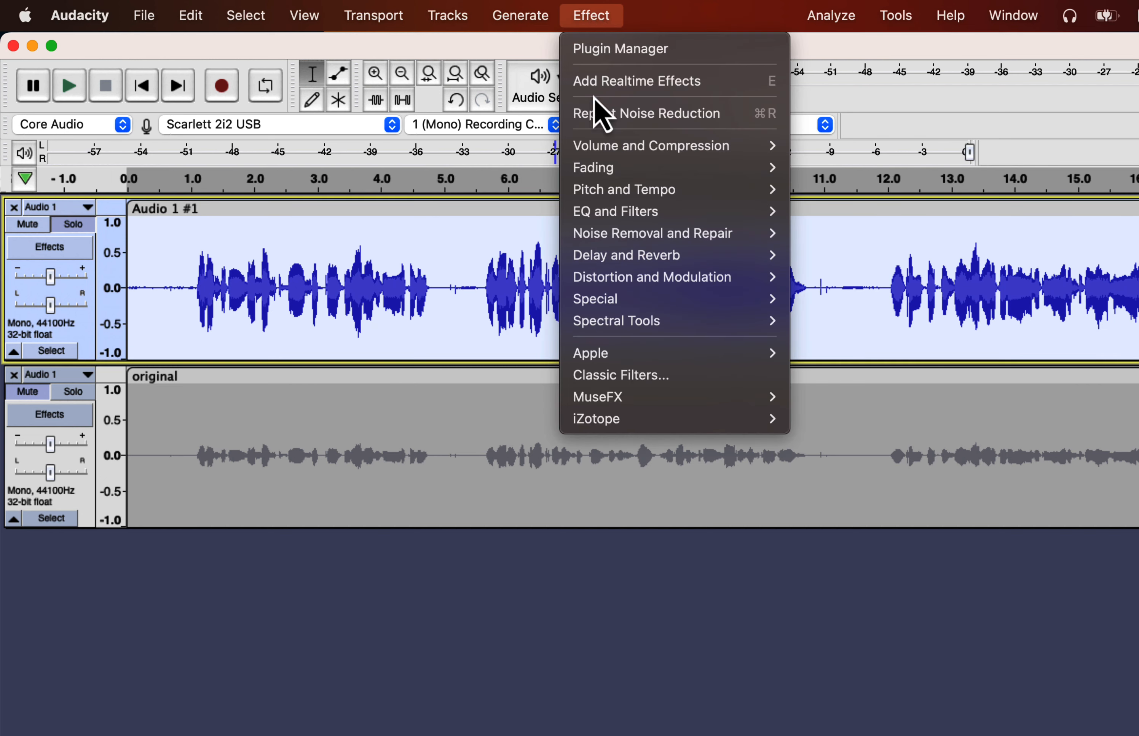
mouse_move(607, 239)
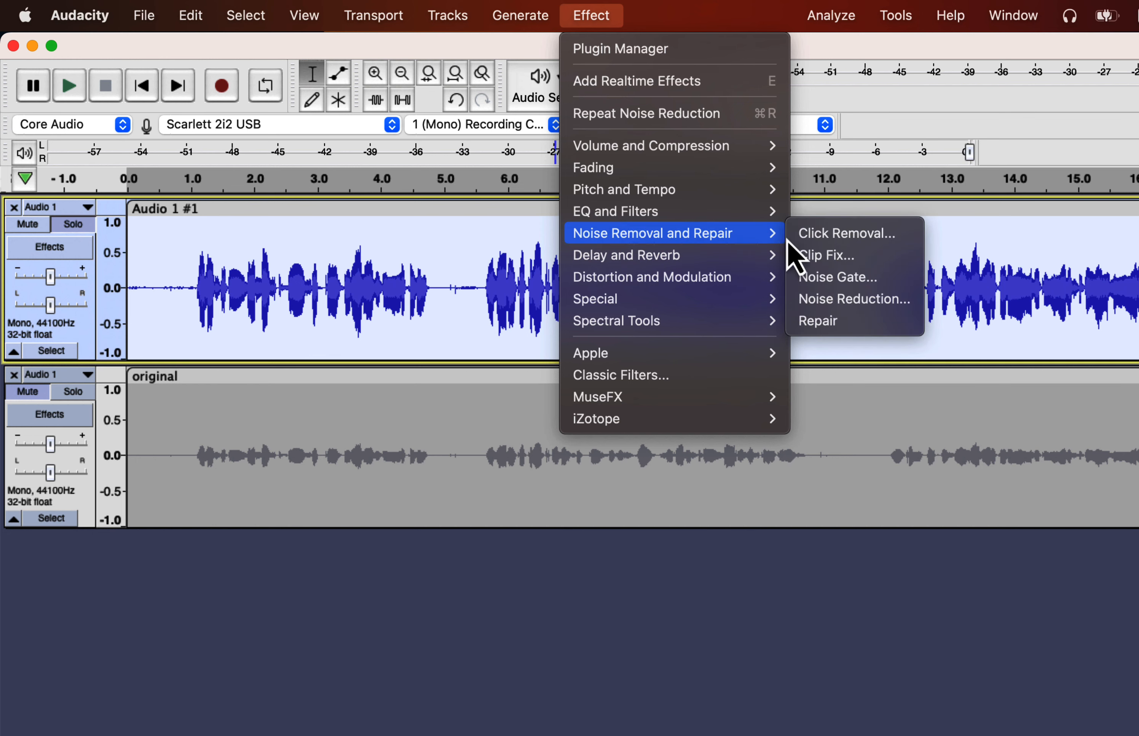
left_click(825, 305)
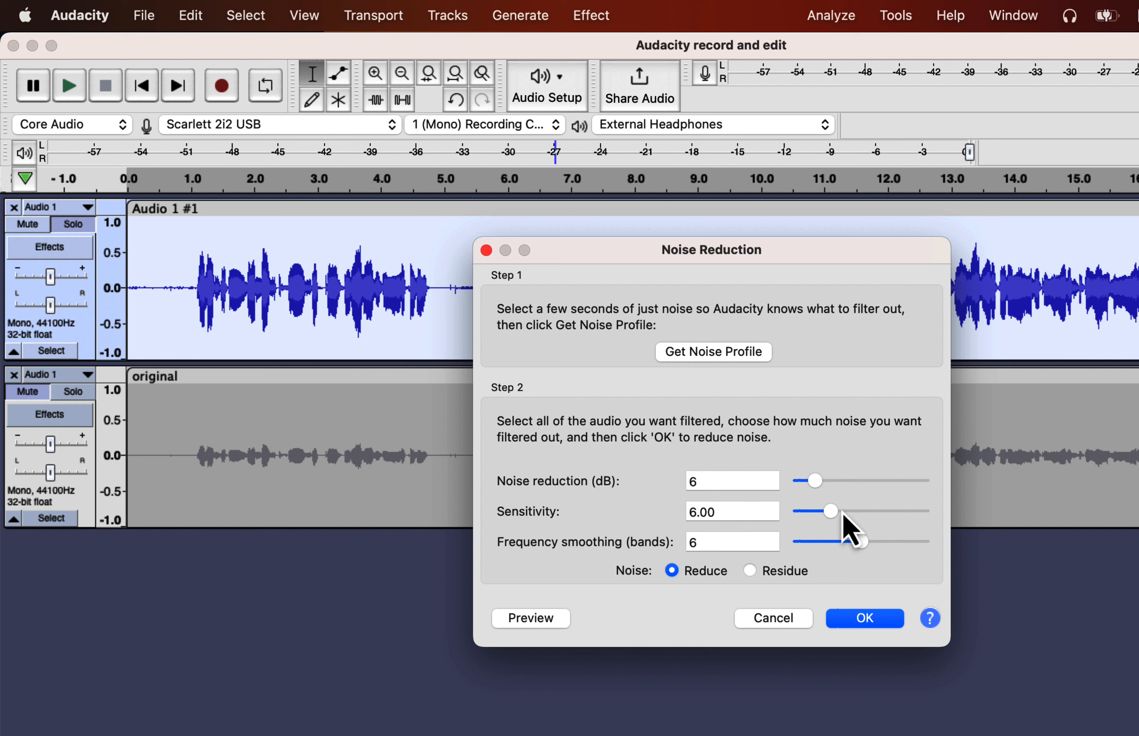
Look up the recommended spoken-word settings on the Noise Reduction manual page, highlight them and return to Audacity.
left_click(931, 619)
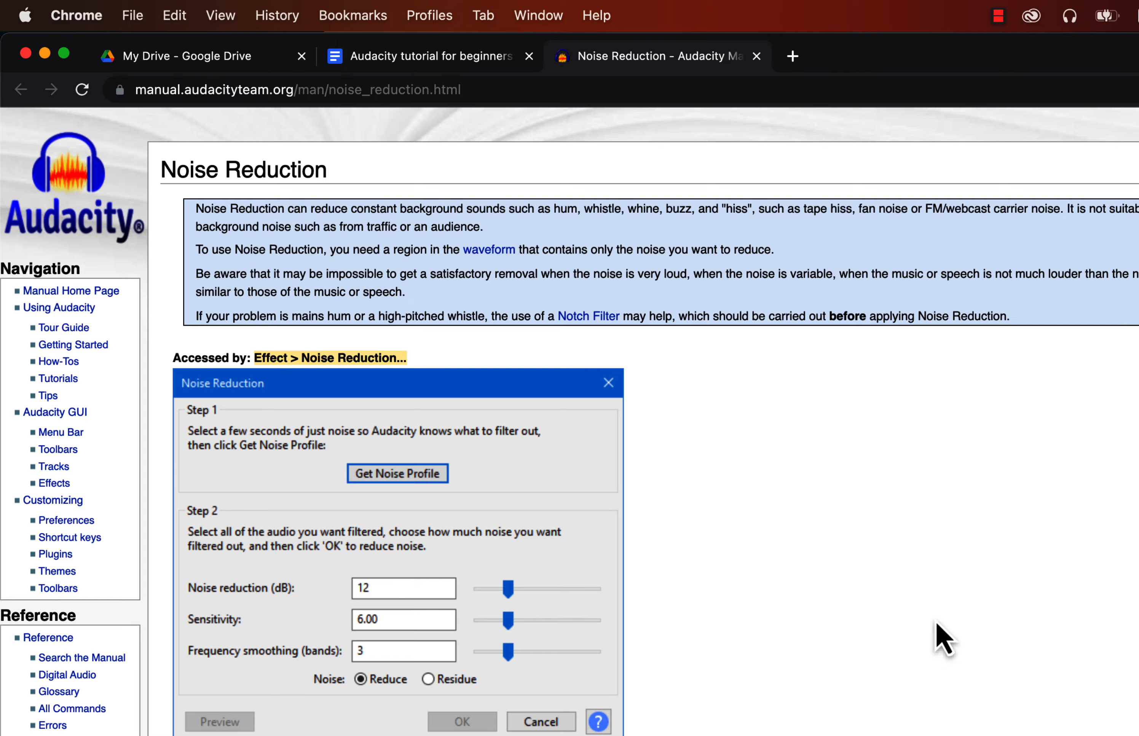
scroll(936, 623, "down", 10)
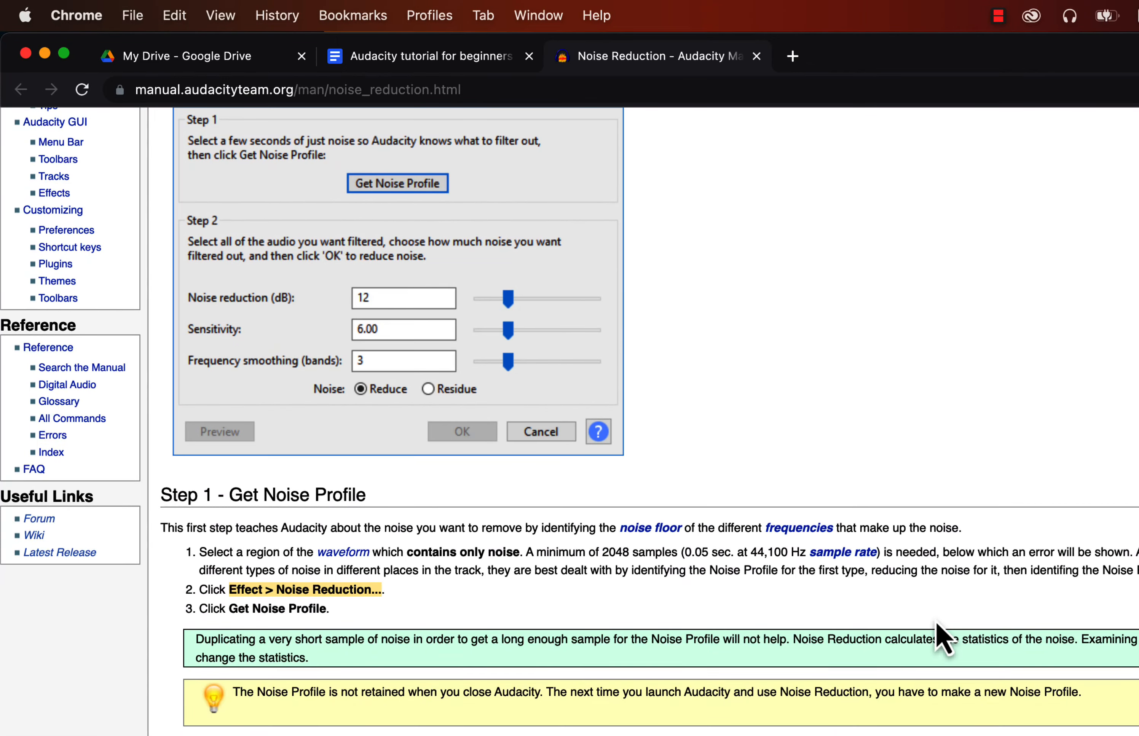
scroll(936, 622, "down", 20)
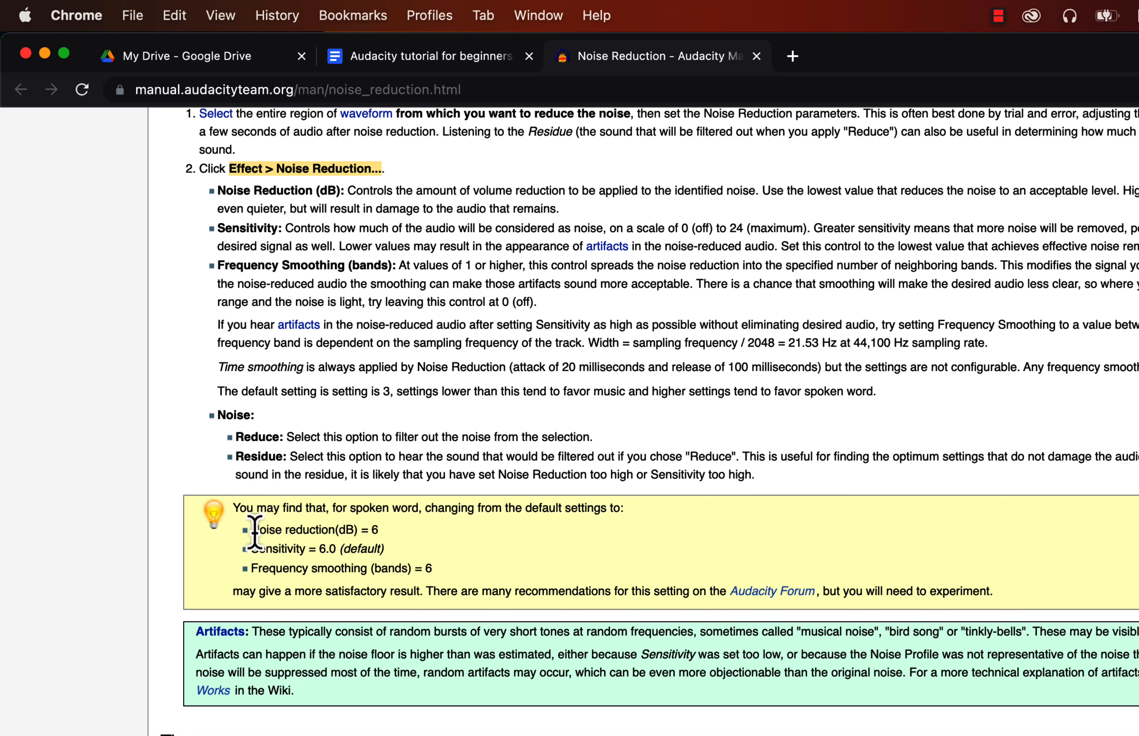
left_click_drag(250, 529, 456, 577)
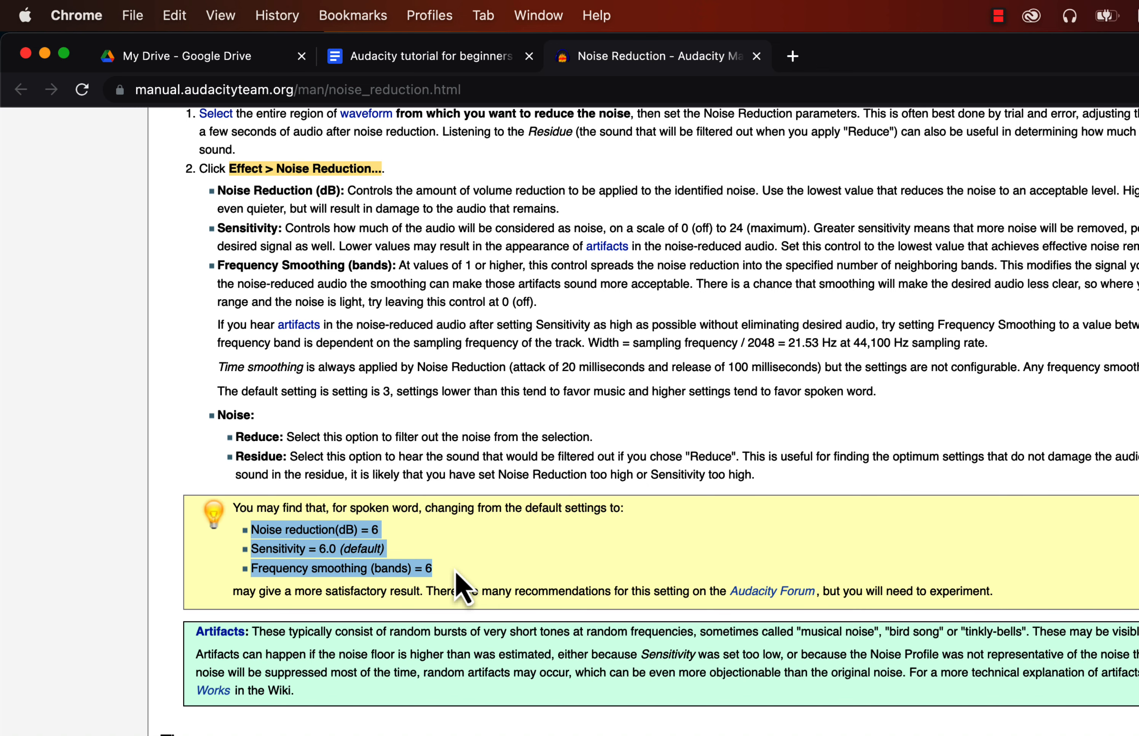
key("super+Tab")
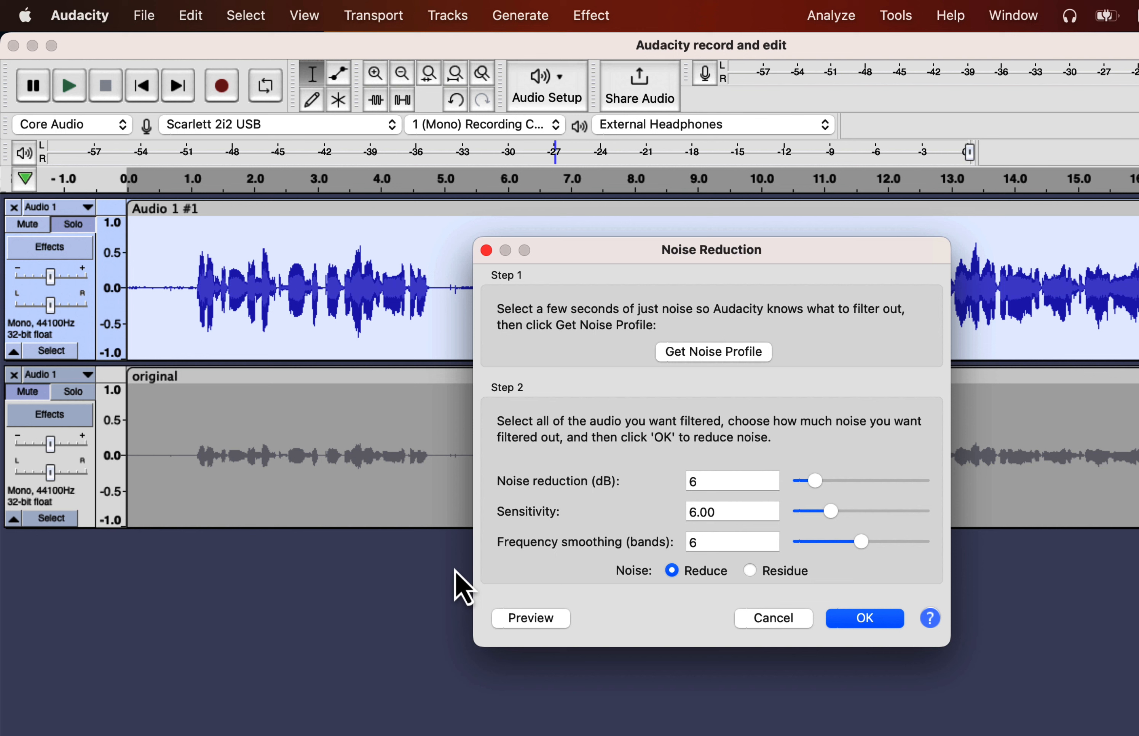
Apply Noise Reduction to the clip with 12 dB reduction, sensitivity 6.00 and frequency smoothing of 6 bands.
left_click_drag(815, 480, 835, 485)
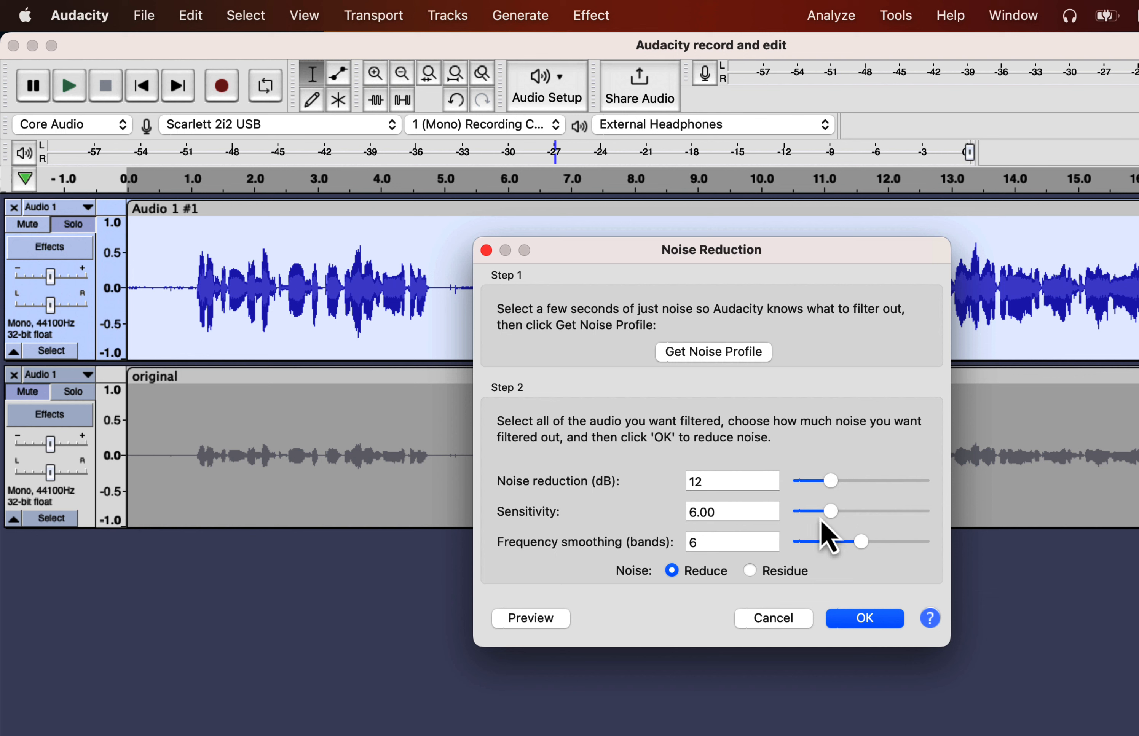
left_click_drag(831, 512, 789, 519)
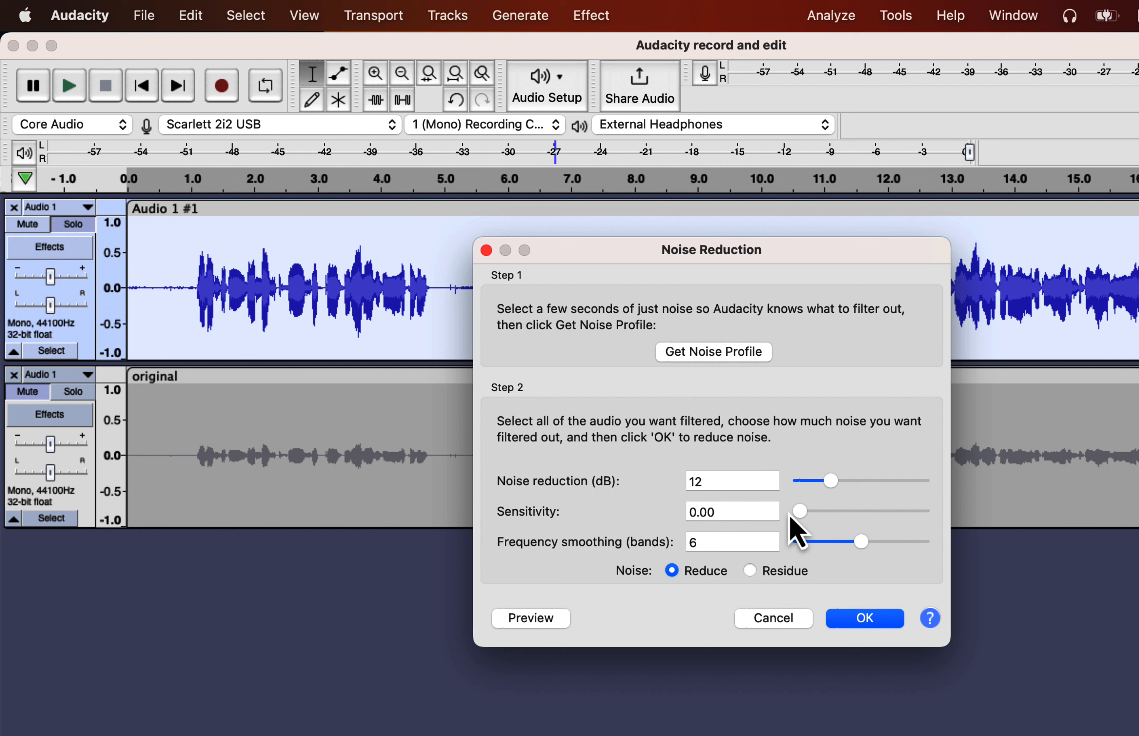
left_click_drag(800, 515, 838, 544)
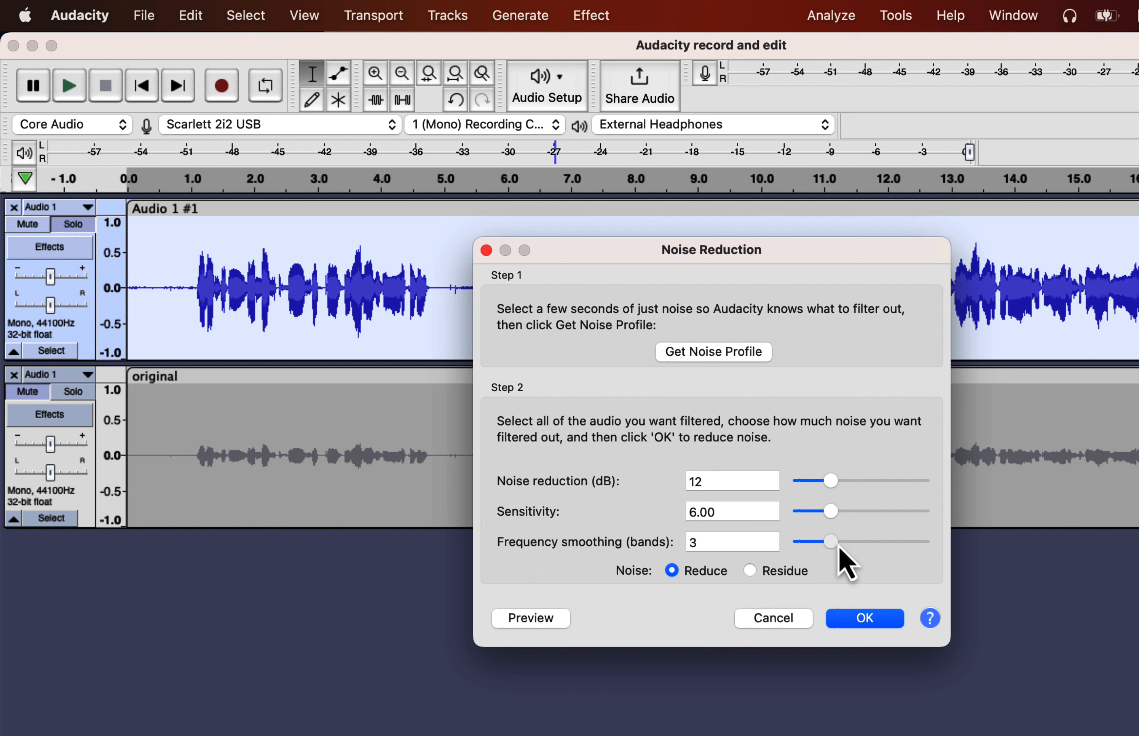
left_click_drag(832, 547, 867, 543)
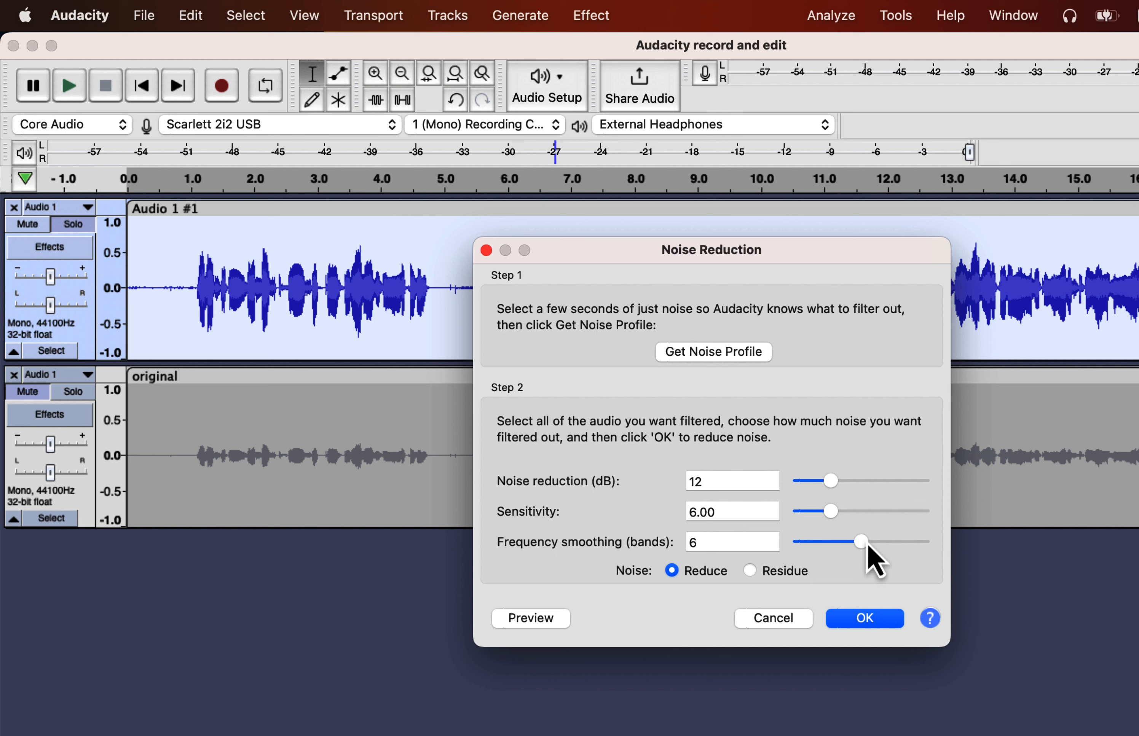
left_click(878, 620)
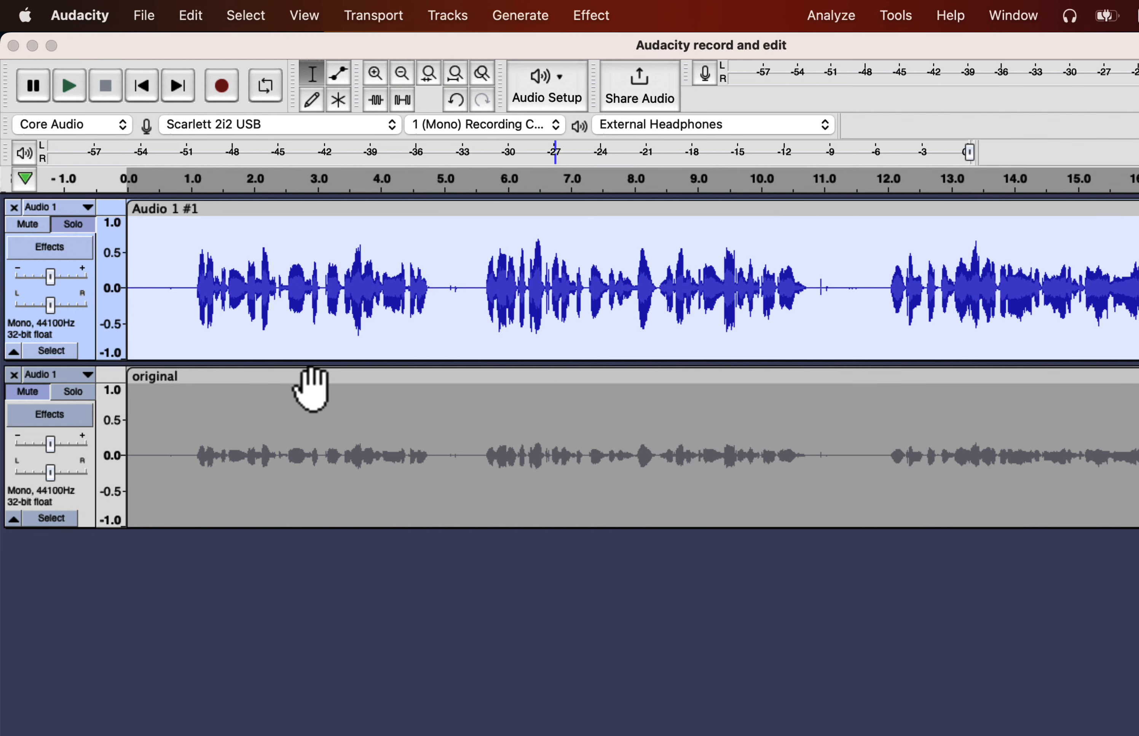
Play the noise-reduced first second of the track and mark a short stretch at about 0.6 to 0.8 seconds.
left_click_drag(189, 290, 122, 295)
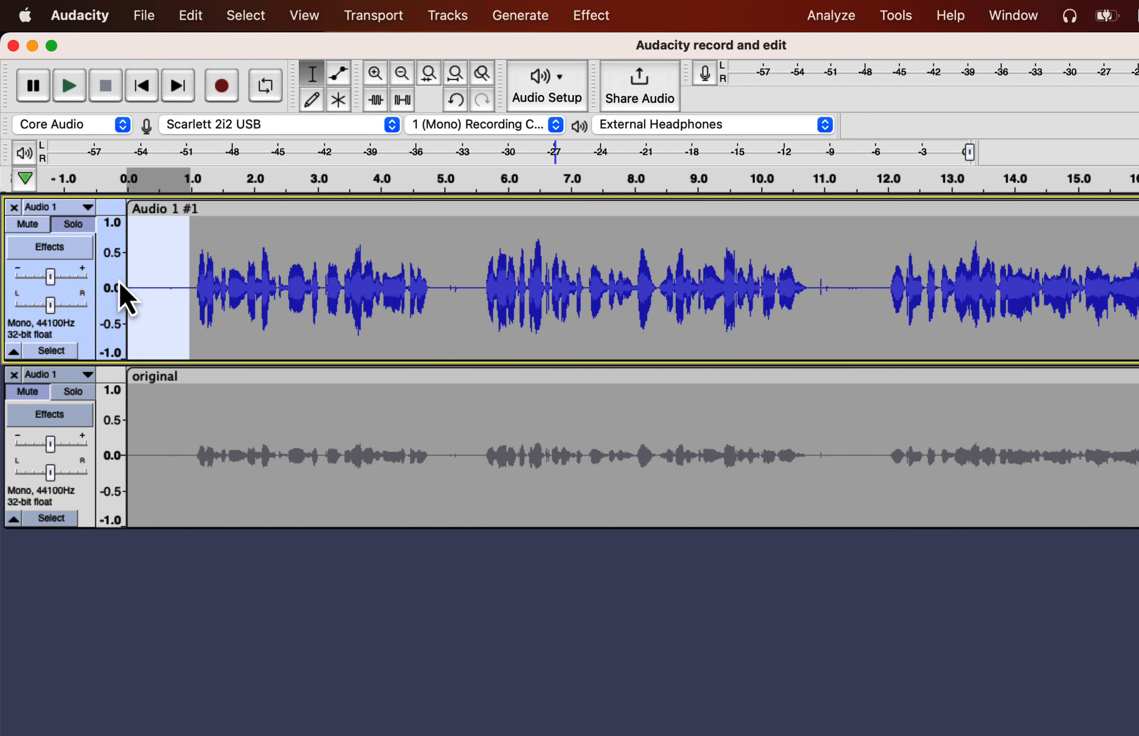
key("space")
left_click_drag(165, 293, 177, 295)
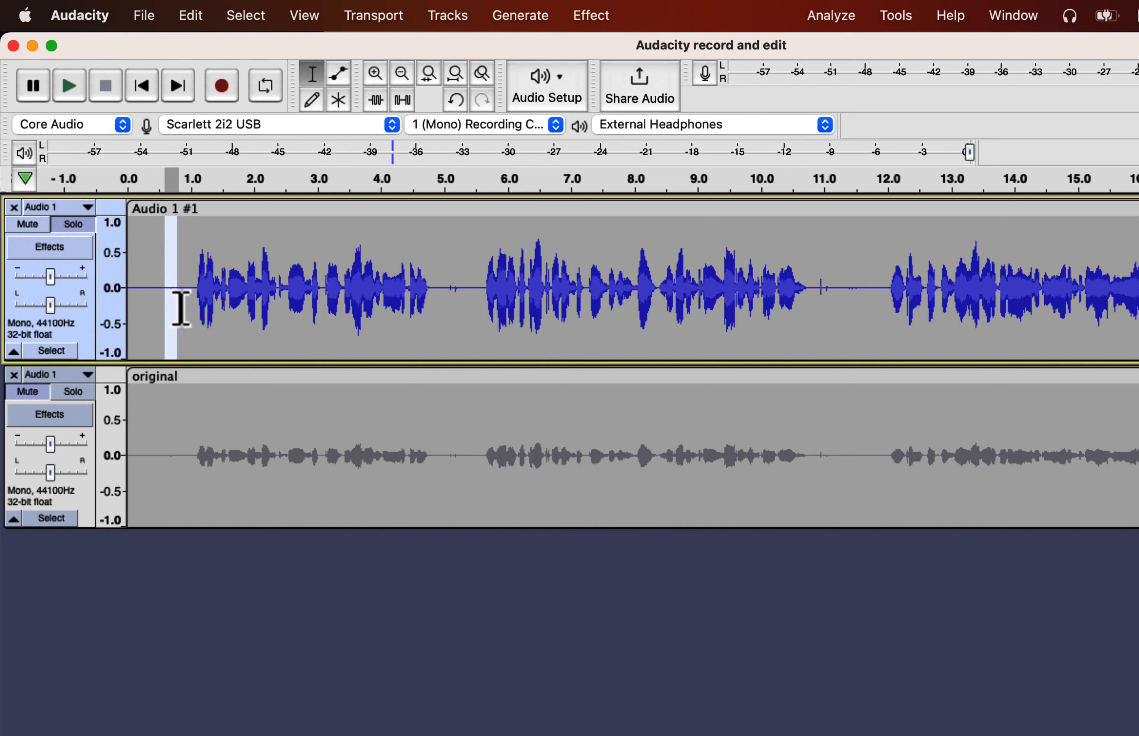
Play the marked stretch of the first track and fit both tracks to the window height.
key("space")
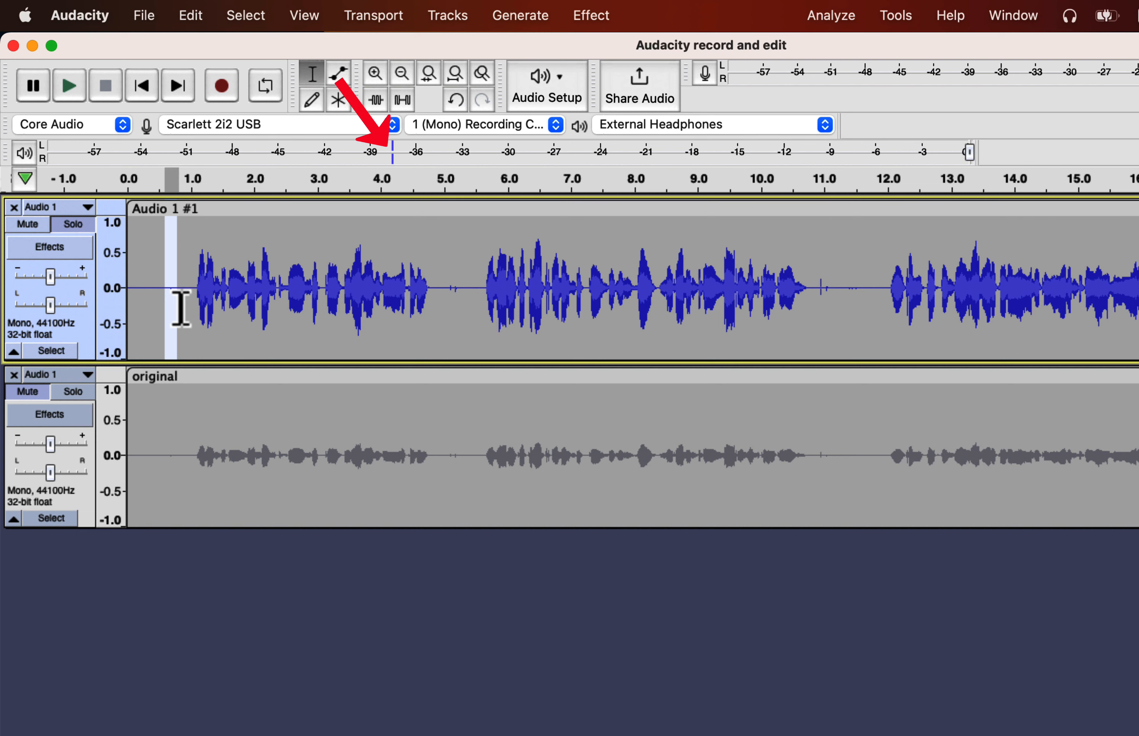
key("super+shift+f")
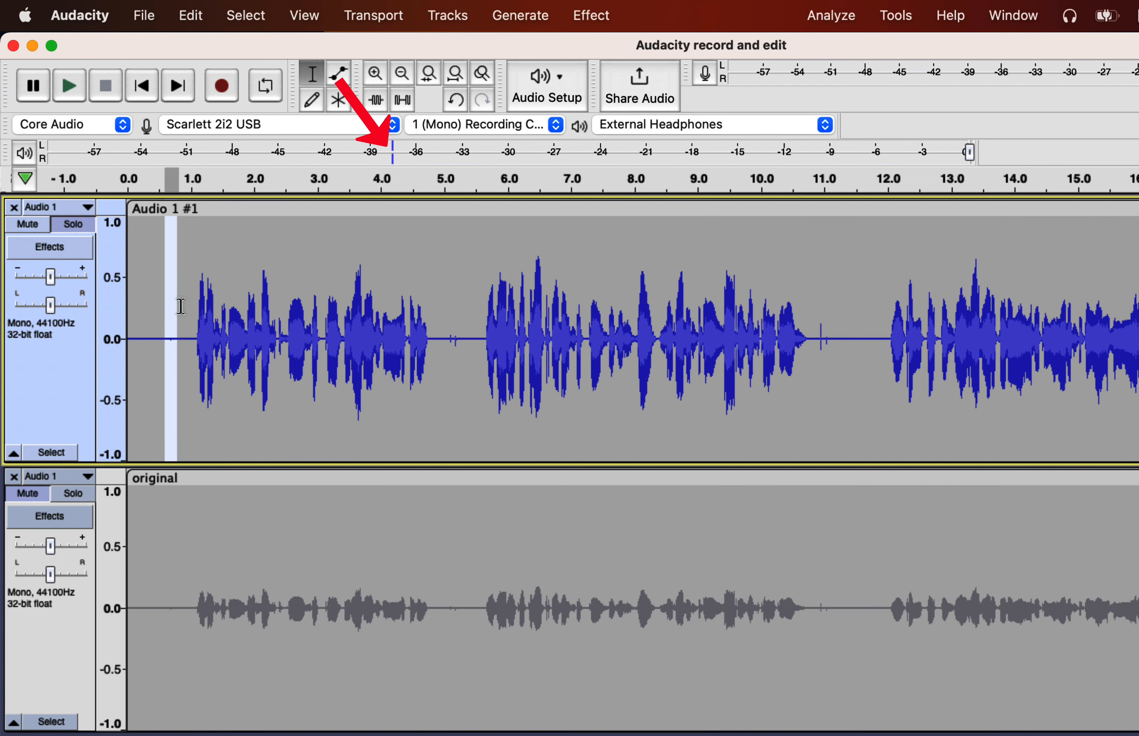
Delete the short quiet stretch at about 0.5 to 0.8 seconds from the first track.
left_click(189, 339)
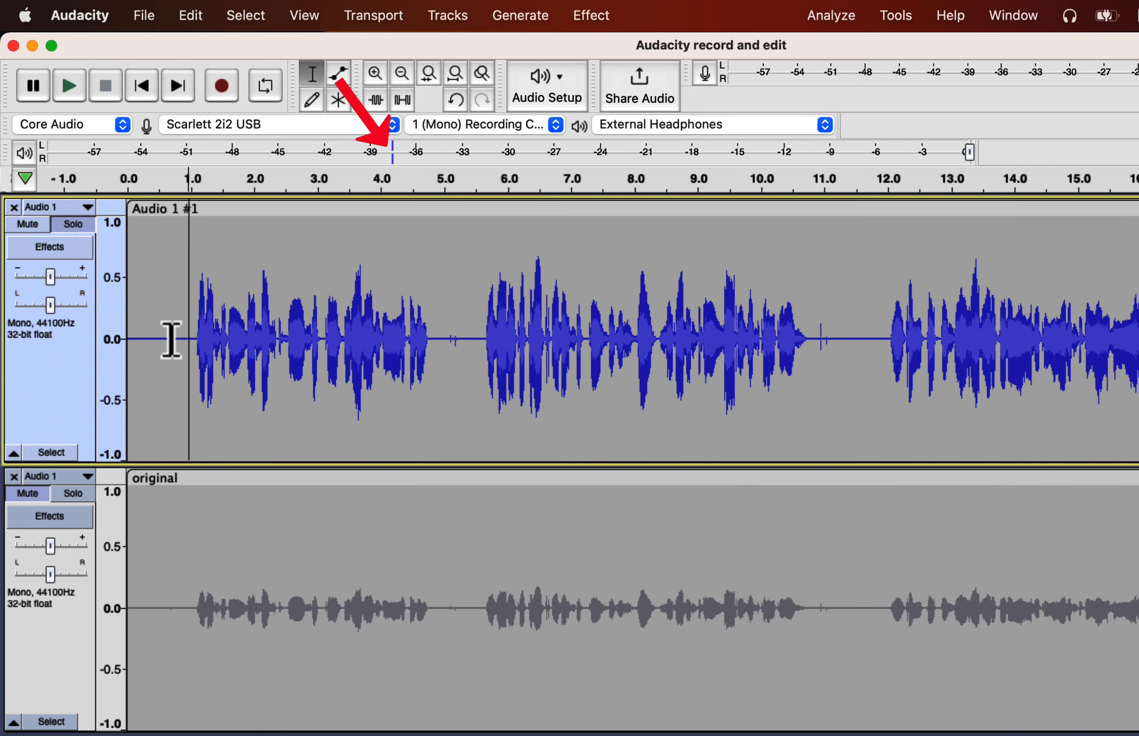
left_click_drag(161, 338, 181, 340)
key("space")
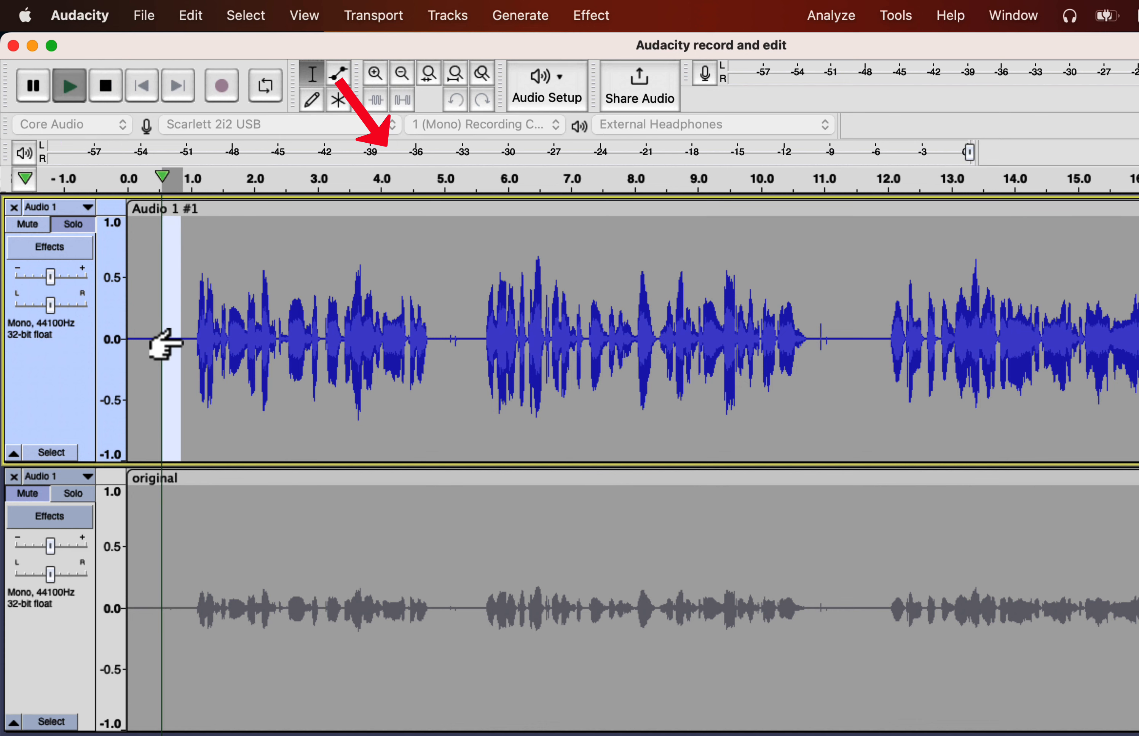
key("Delete")
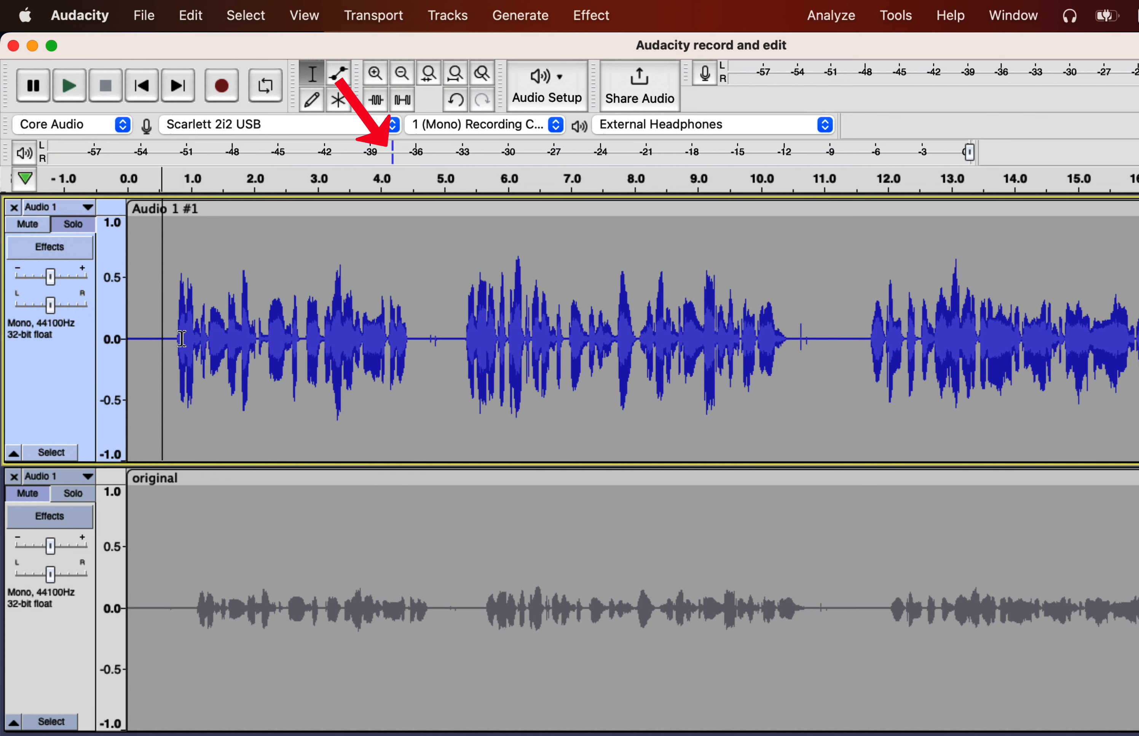
Play the first 0.7 seconds or so of the first track and undo the deletion.
left_click_drag(171, 340, 123, 336)
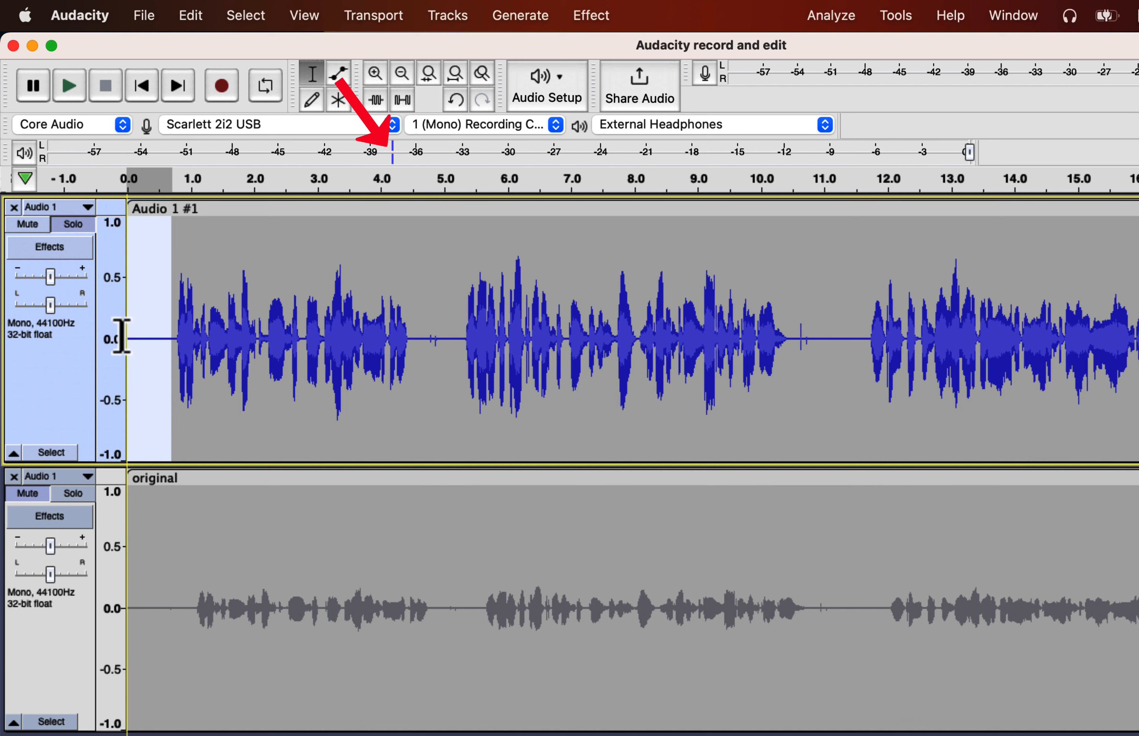
key("space")
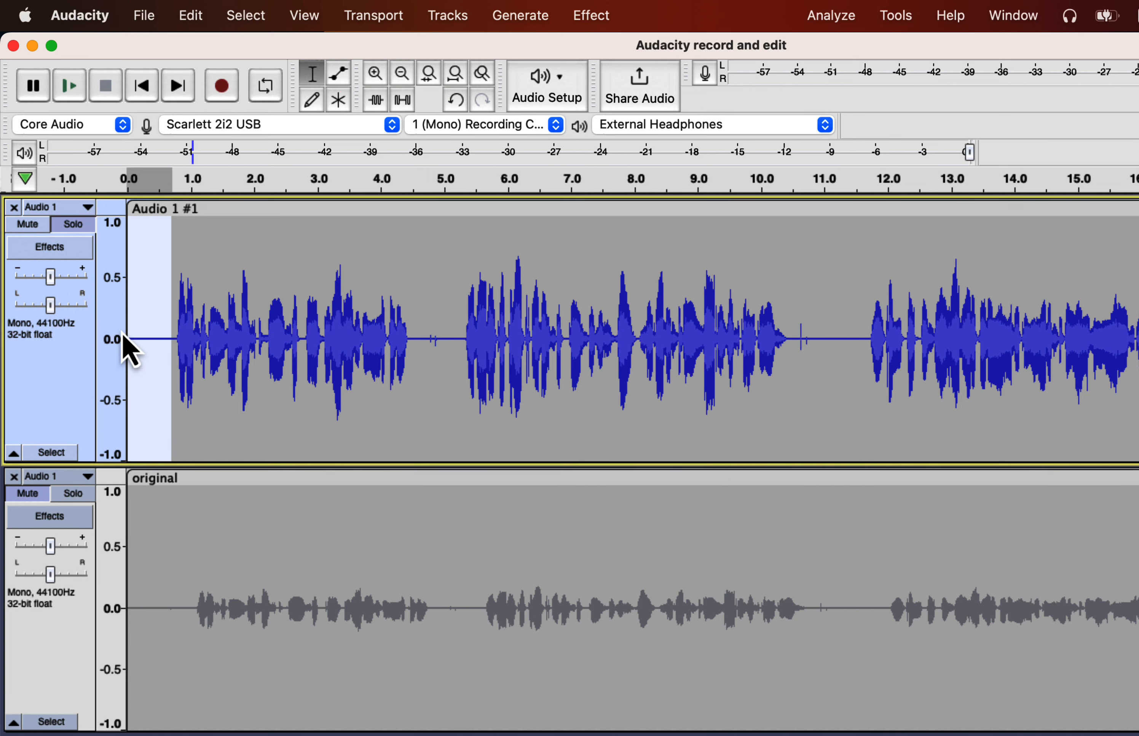
key("super+z")
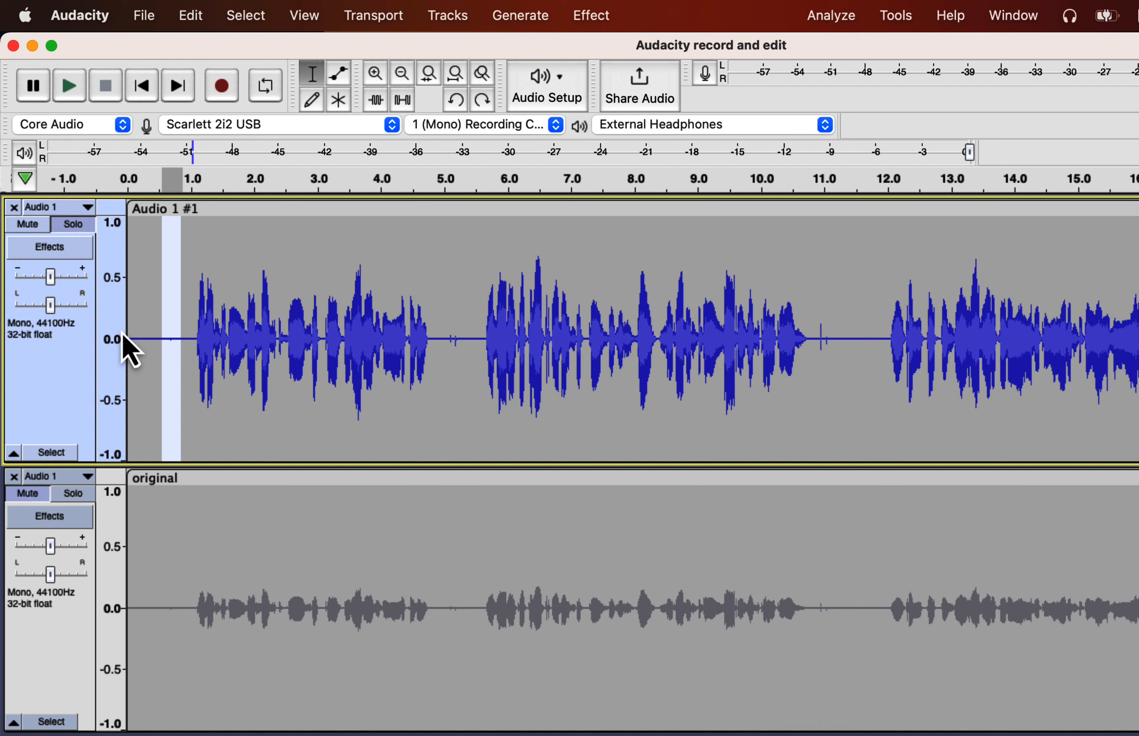
Play the noise-reduced first track from its start through the opening phrases, and stop playback.
left_click(120, 338)
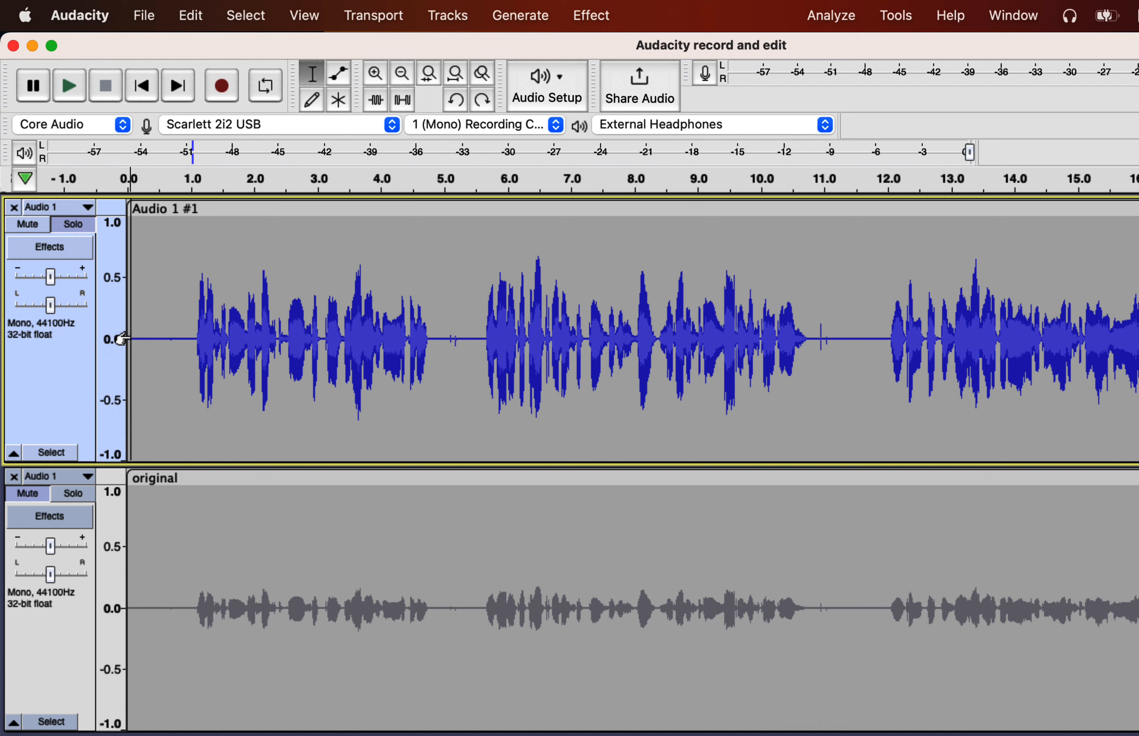
key("space")
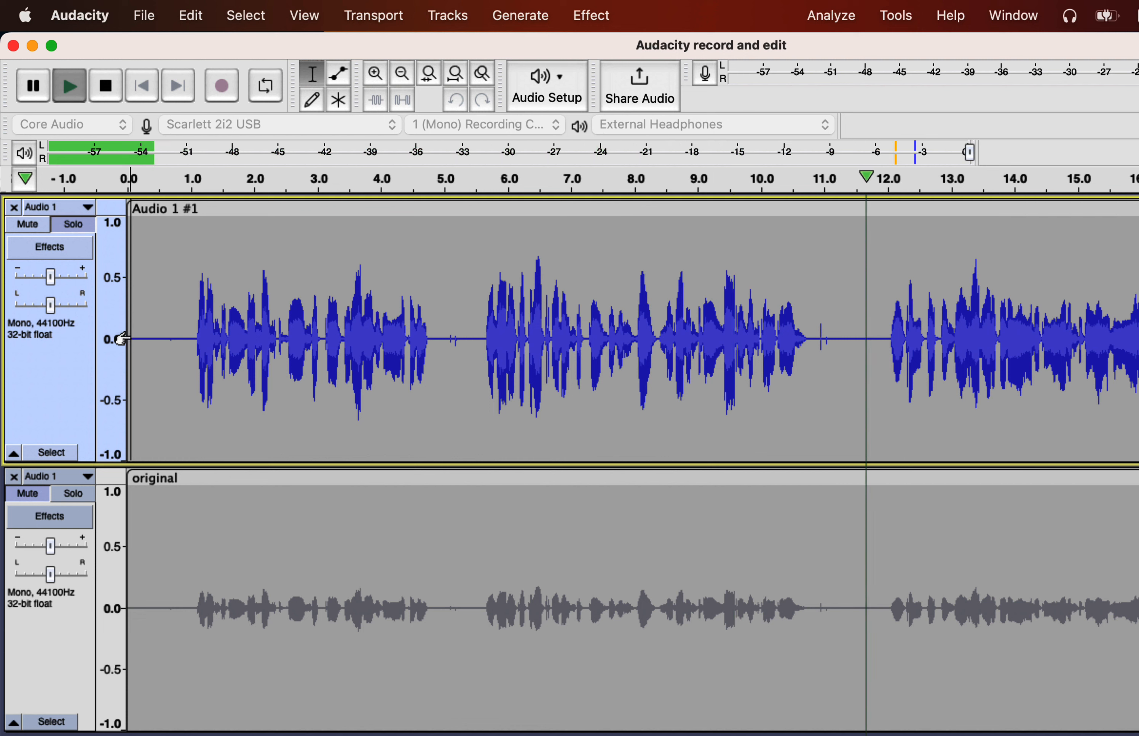
key("space")
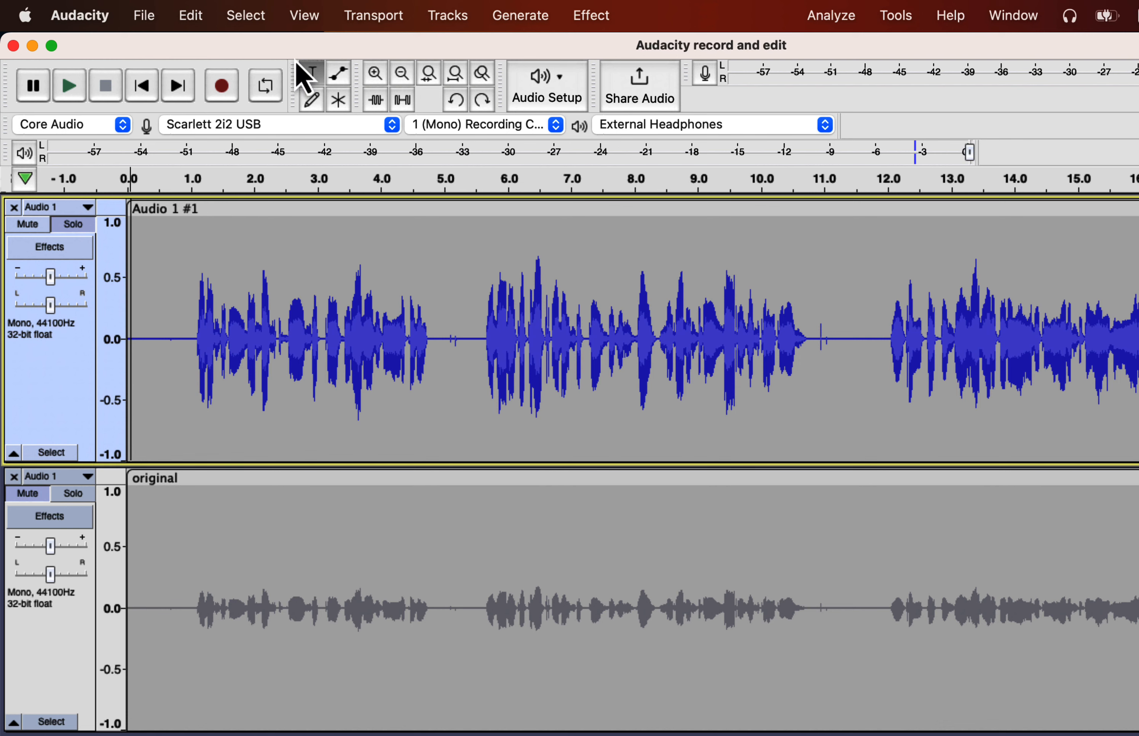
Revert the project through its history to the "Applied effect: Normalize" state.
left_click(306, 17)
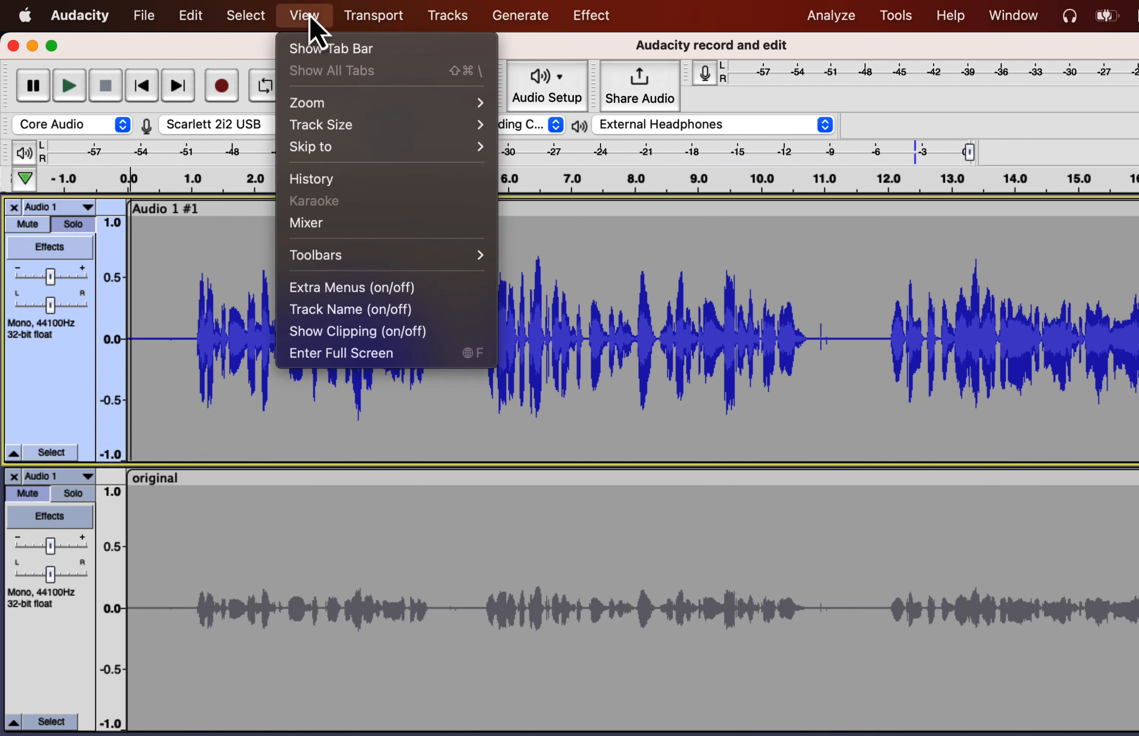
left_click(311, 179)
left_click(362, 314)
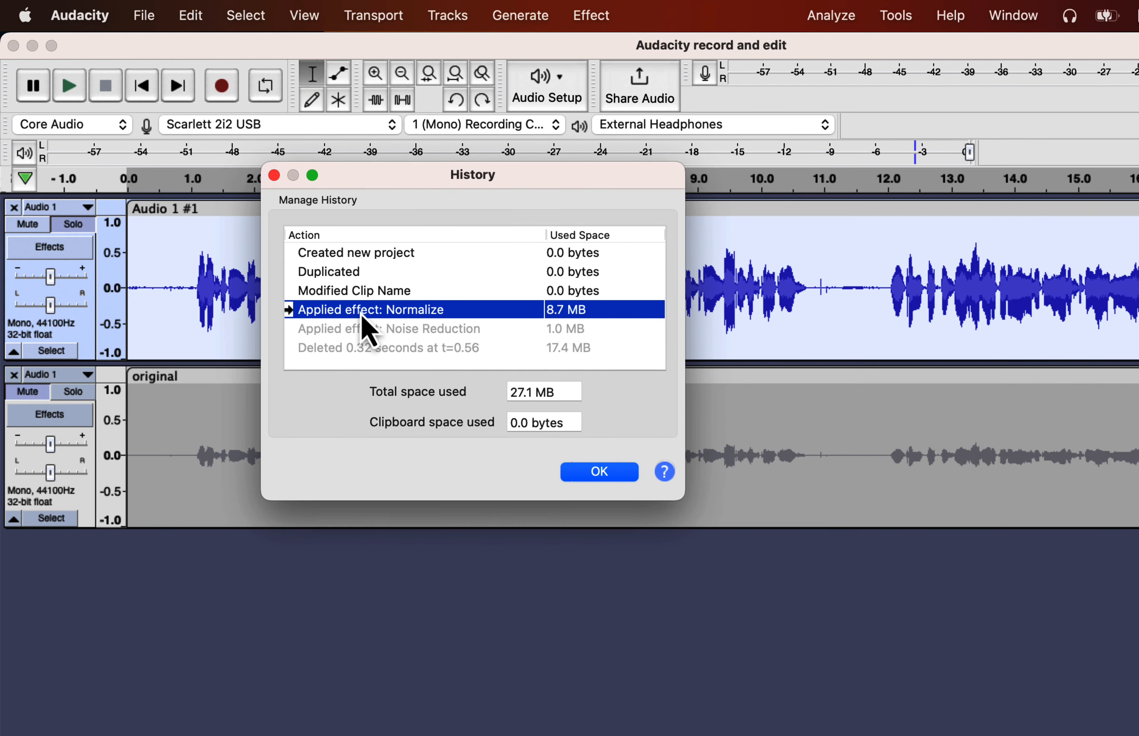
left_click(586, 474)
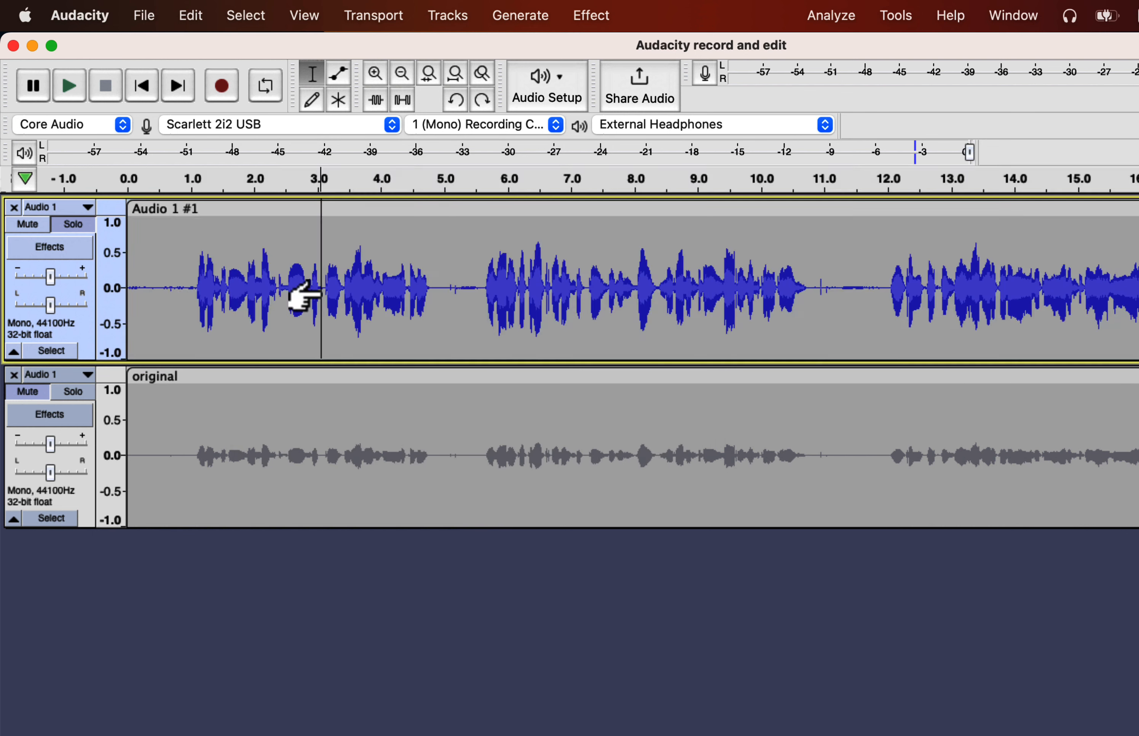
Apply Noise Reduction to the first track's whole clip with 6 dB reduction, sensitivity 6.00 and frequency smoothing of 6 bands.
left_click(605, 22)
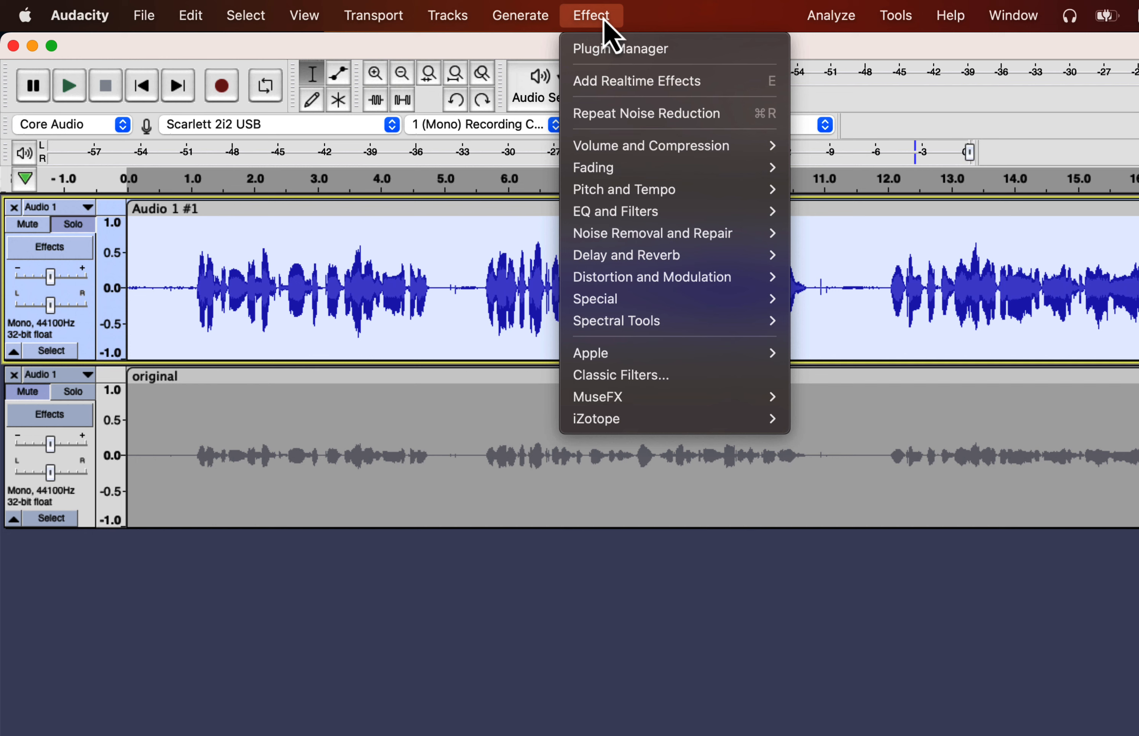
mouse_move(610, 235)
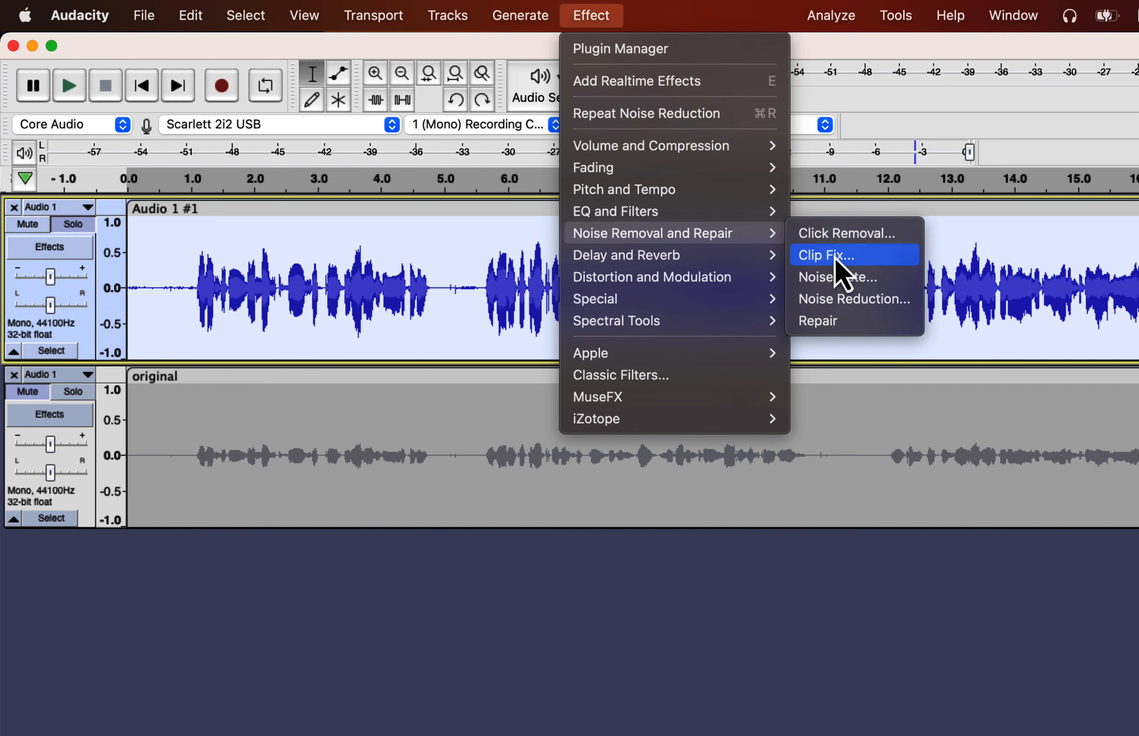
left_click(831, 306)
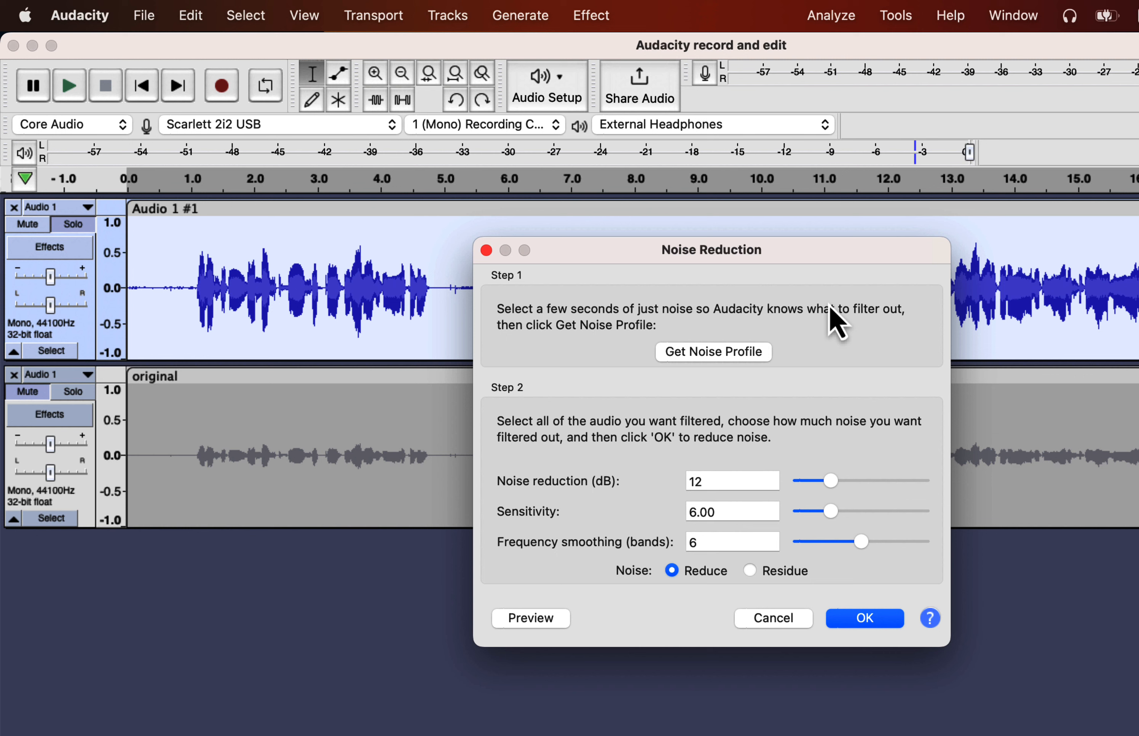
left_click_drag(831, 481, 812, 484)
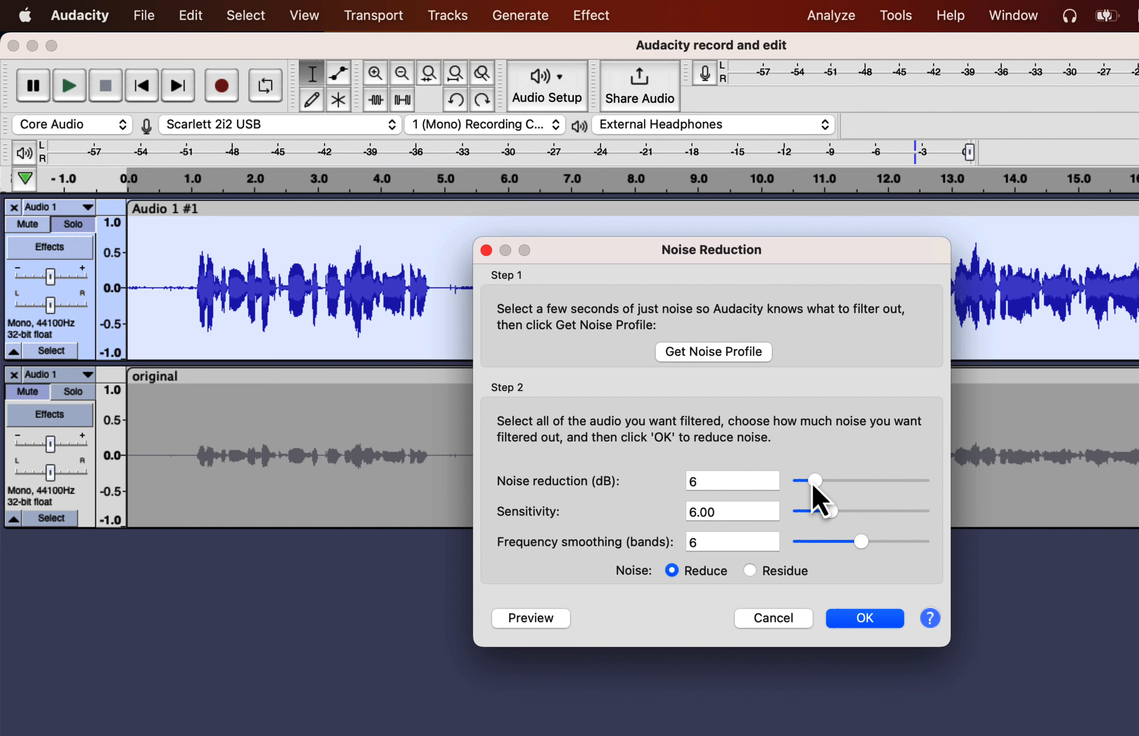
left_click(840, 618)
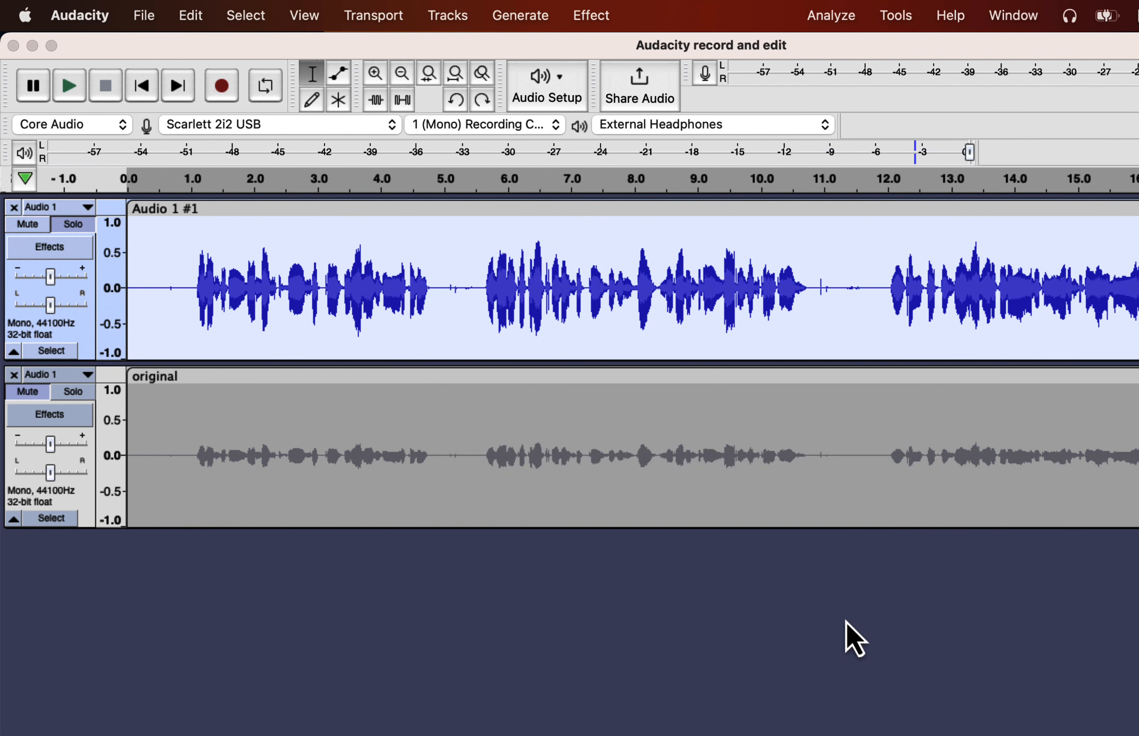
Play the first track from the start to judge the gentler noise reduction, and stop playback.
left_click(137, 299)
key("space")
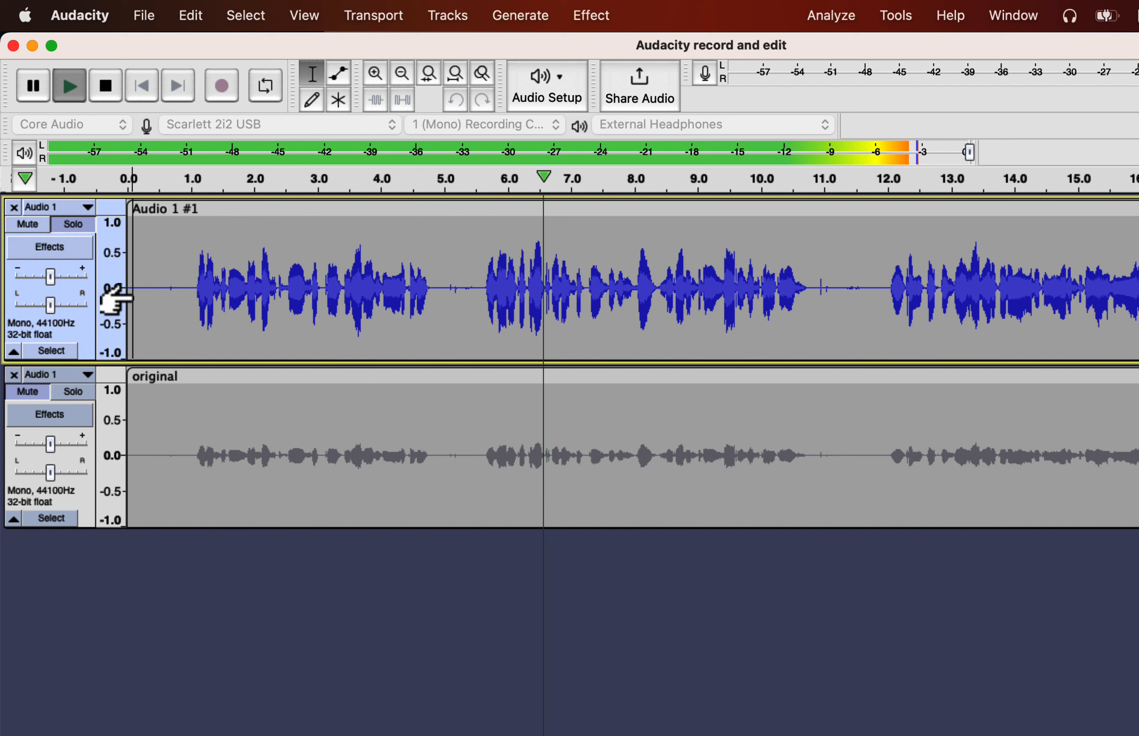
key("space")
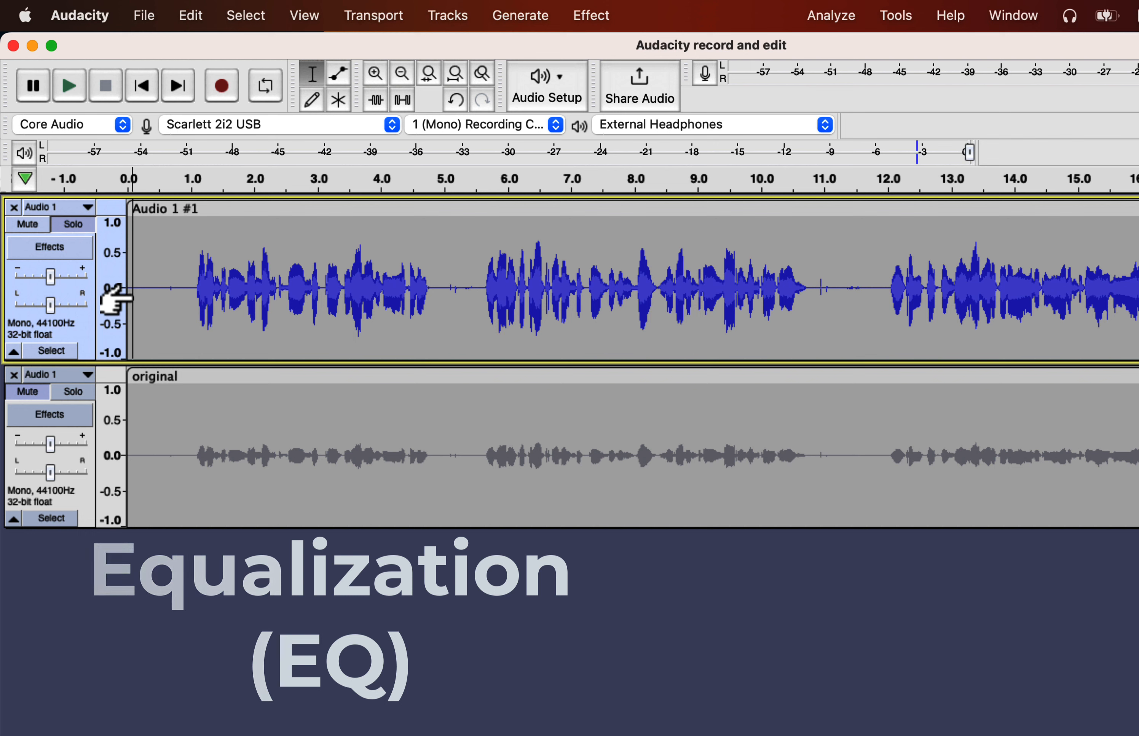
Open Filter Curve EQ for the first track's whole clip and load the Defaults factory preset.
double_click(206, 272)
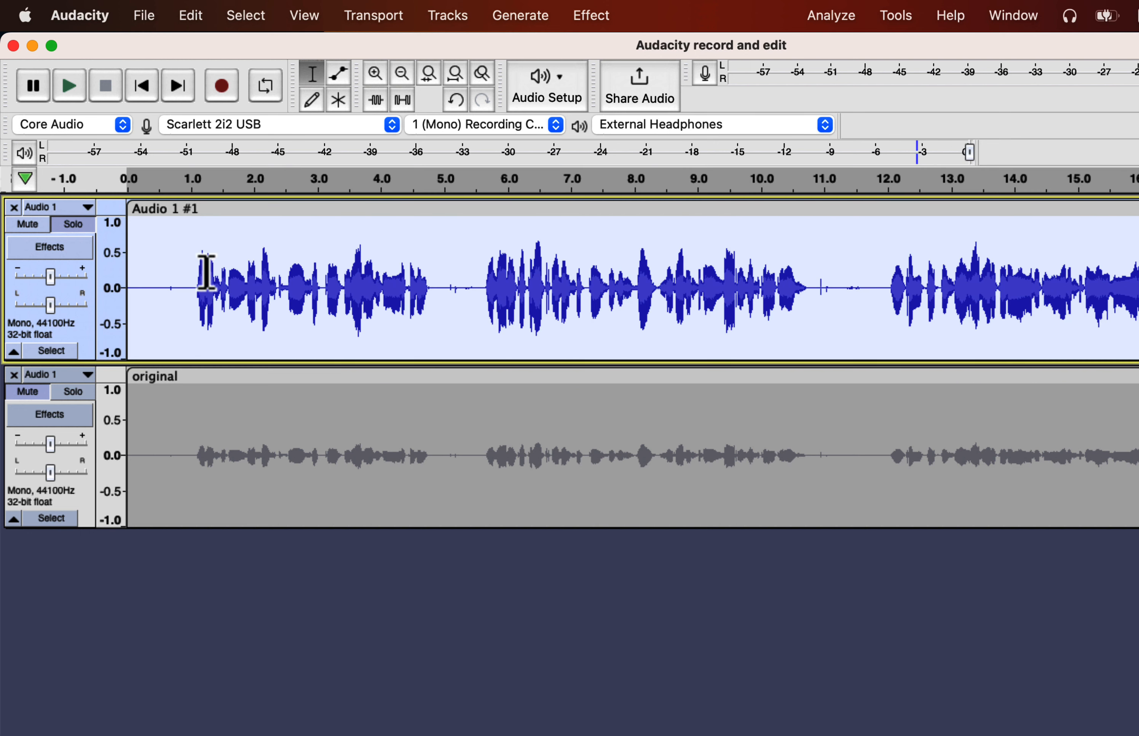
left_click(585, 24)
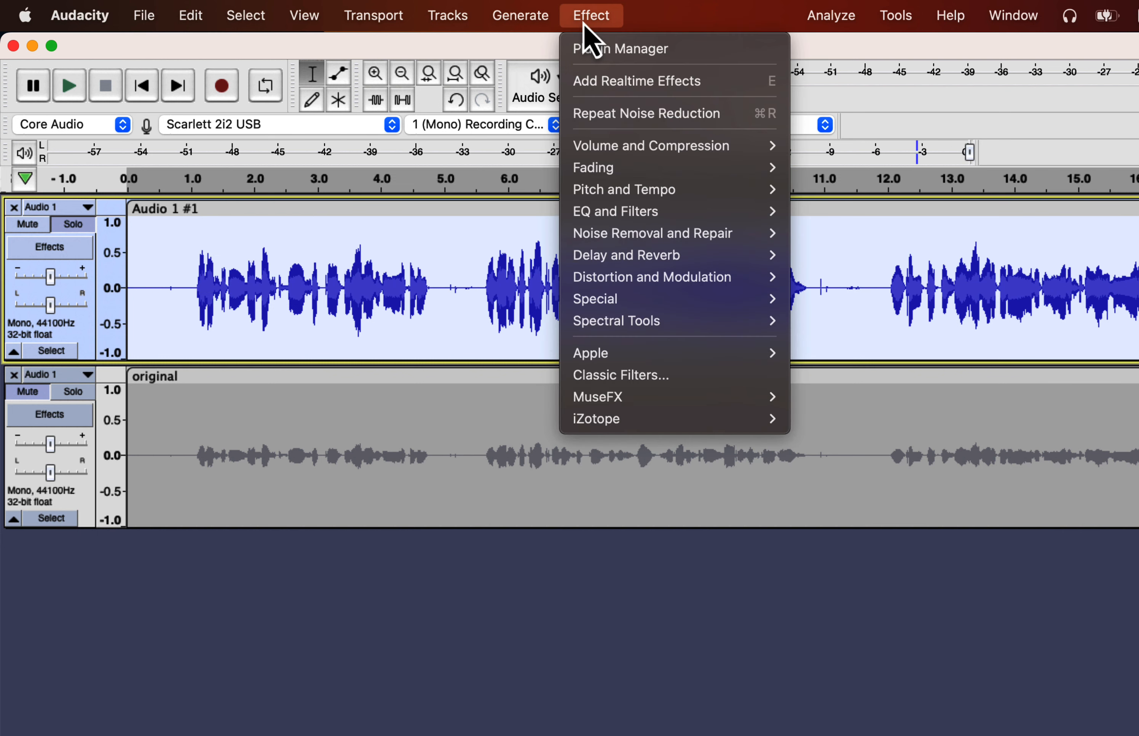
mouse_move(610, 216)
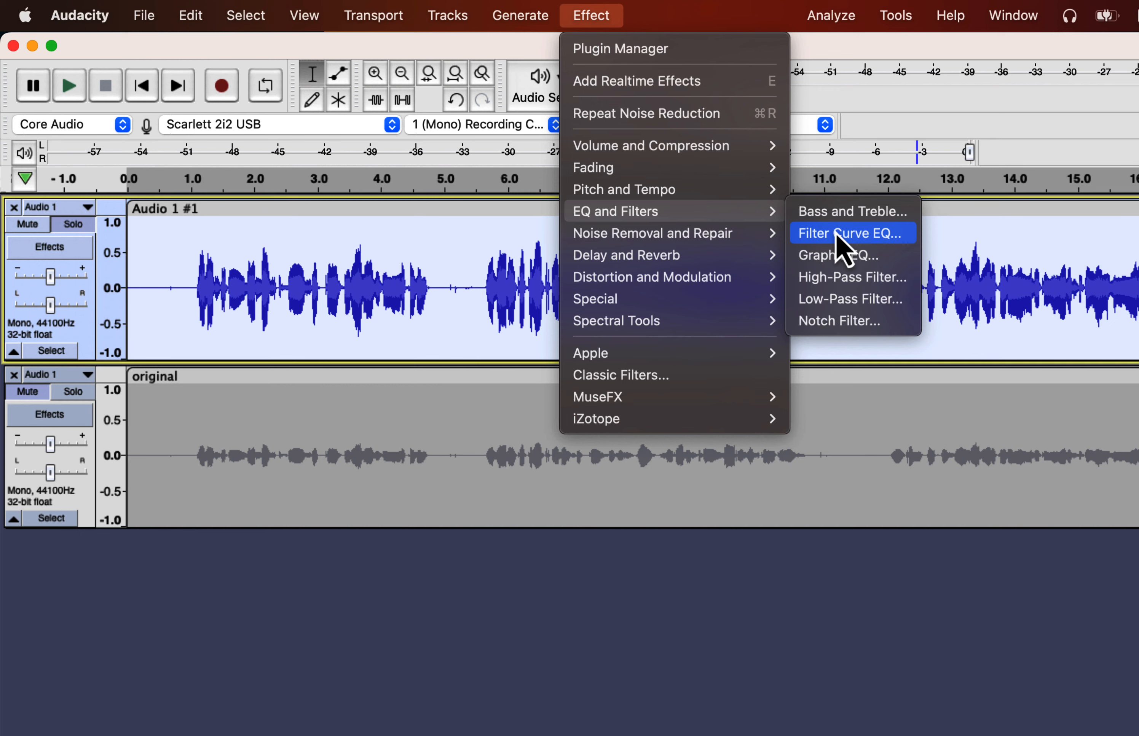
left_click(899, 237)
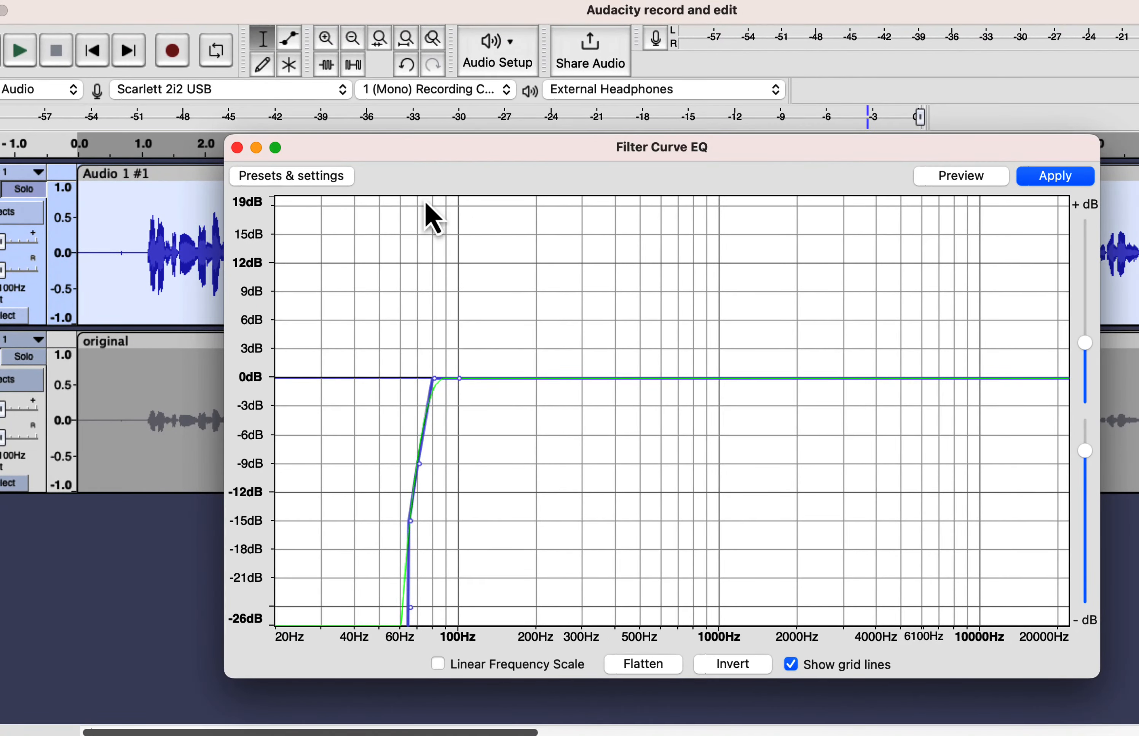
left_click(337, 187)
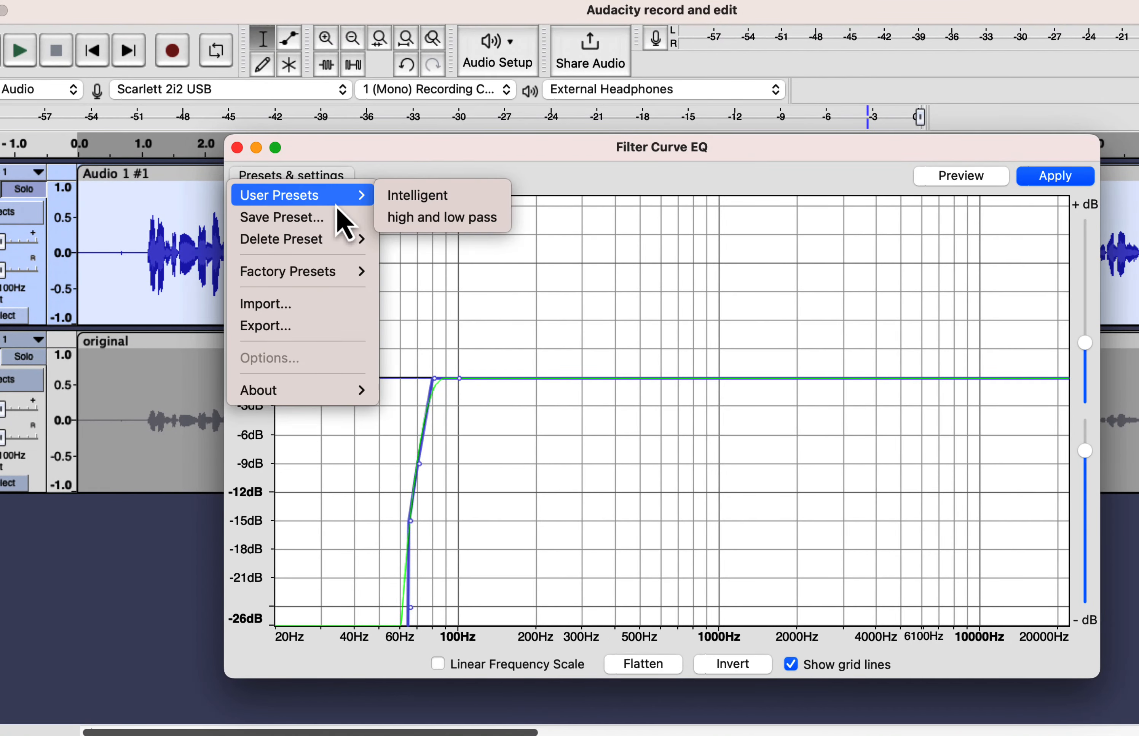
mouse_move(335, 271)
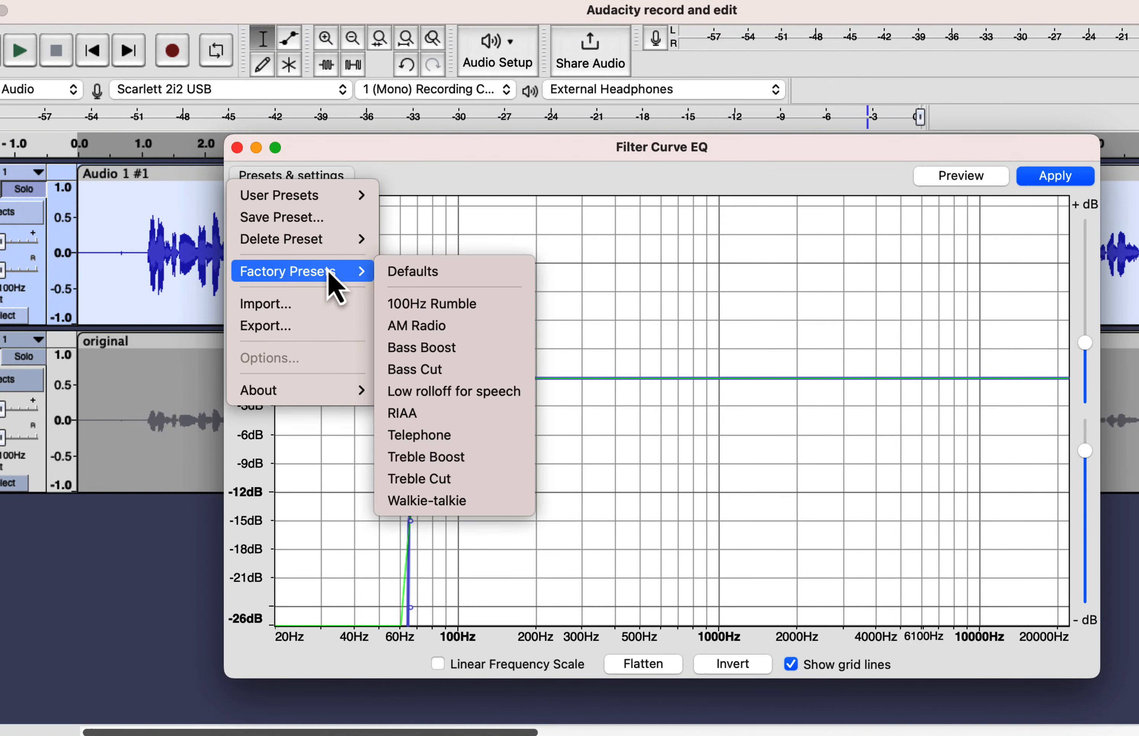
left_click(436, 272)
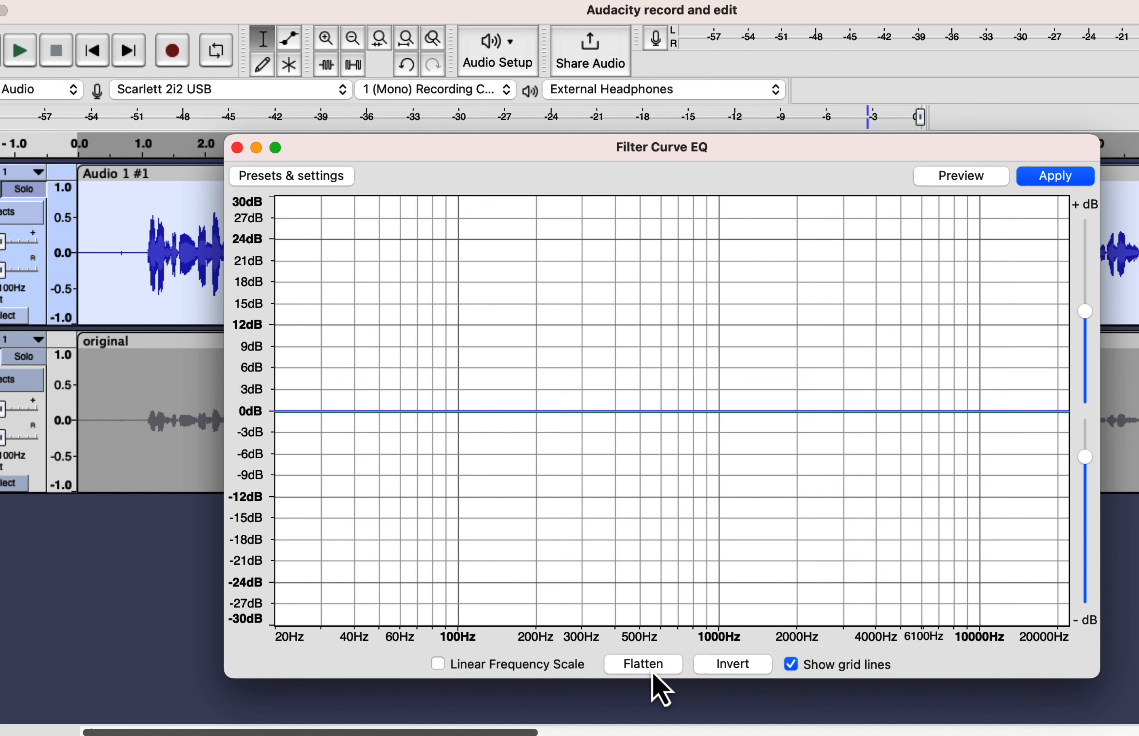
Load the Treble Boost factory preset and lower the curve's boost above about 5000 Hz to 6 dB.
left_click(309, 177)
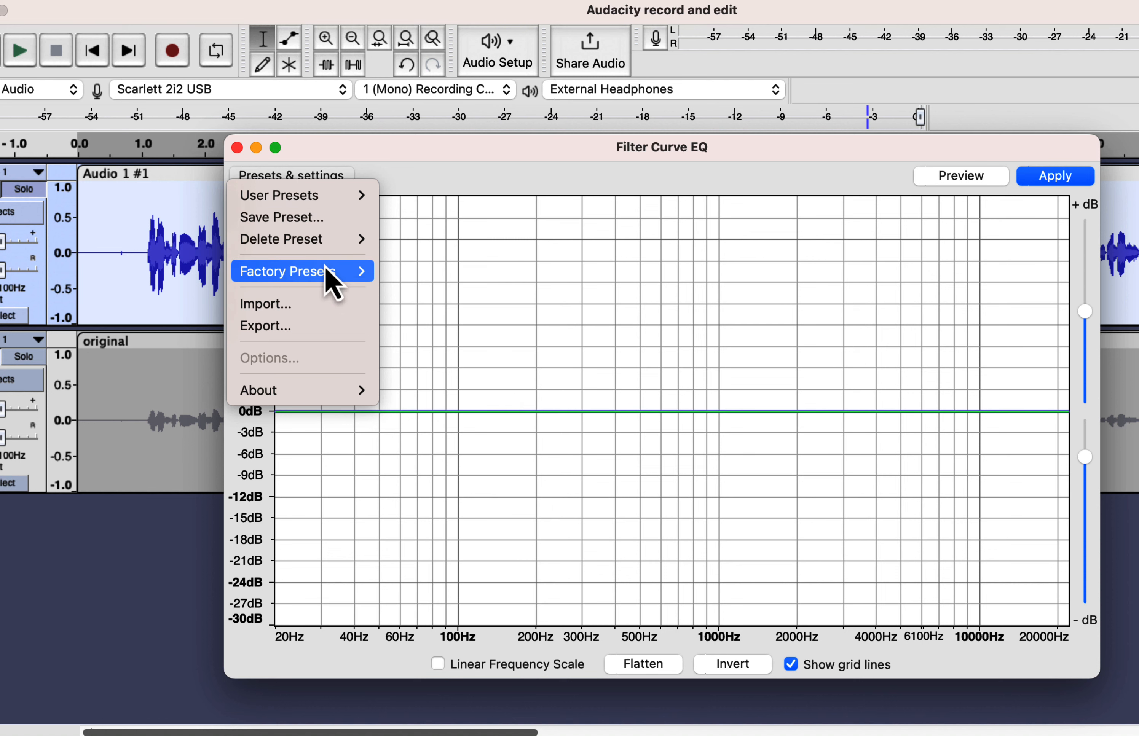
mouse_move(329, 277)
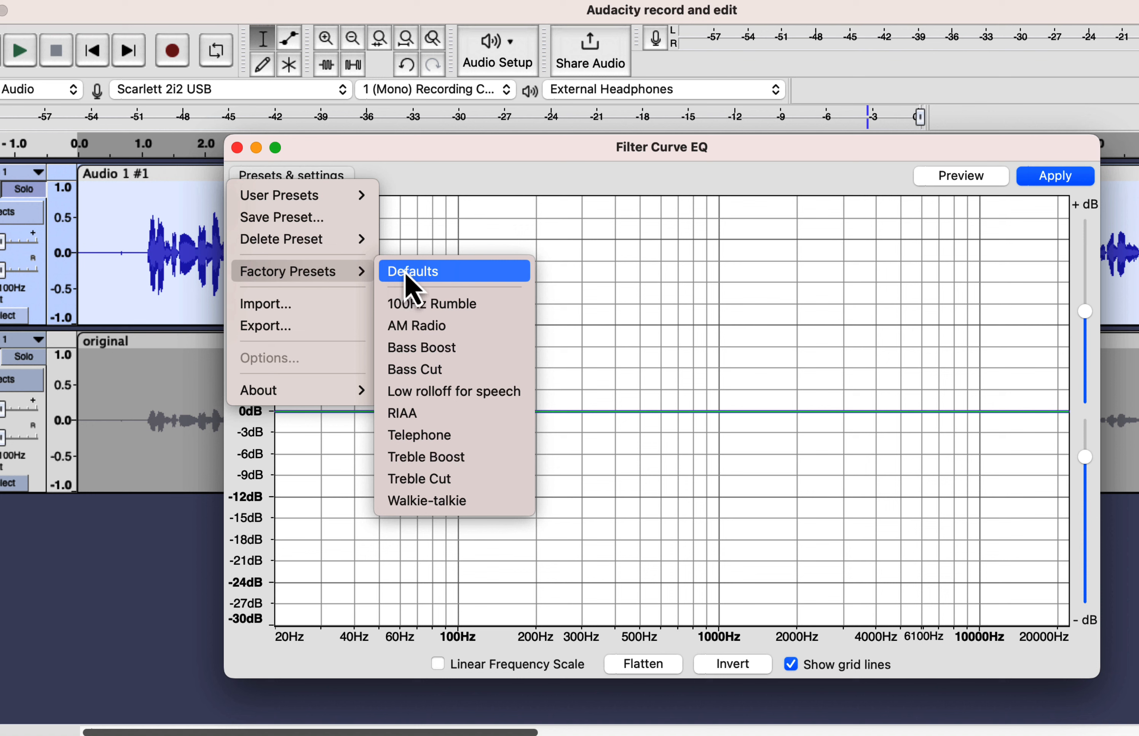
left_click(433, 458)
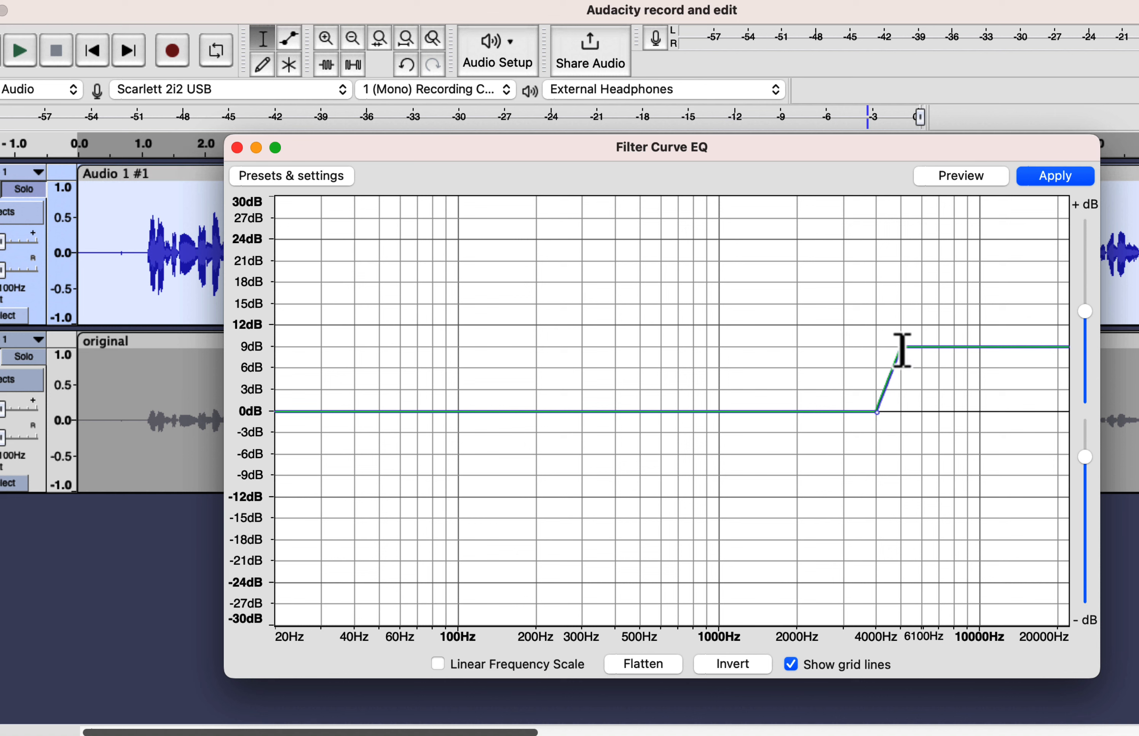
mouse_move(901, 350)
left_mouse_down()
mouse_move(901, 374)
mouse_move(927, 373)
mouse_move(902, 368)
left_mouse_up()
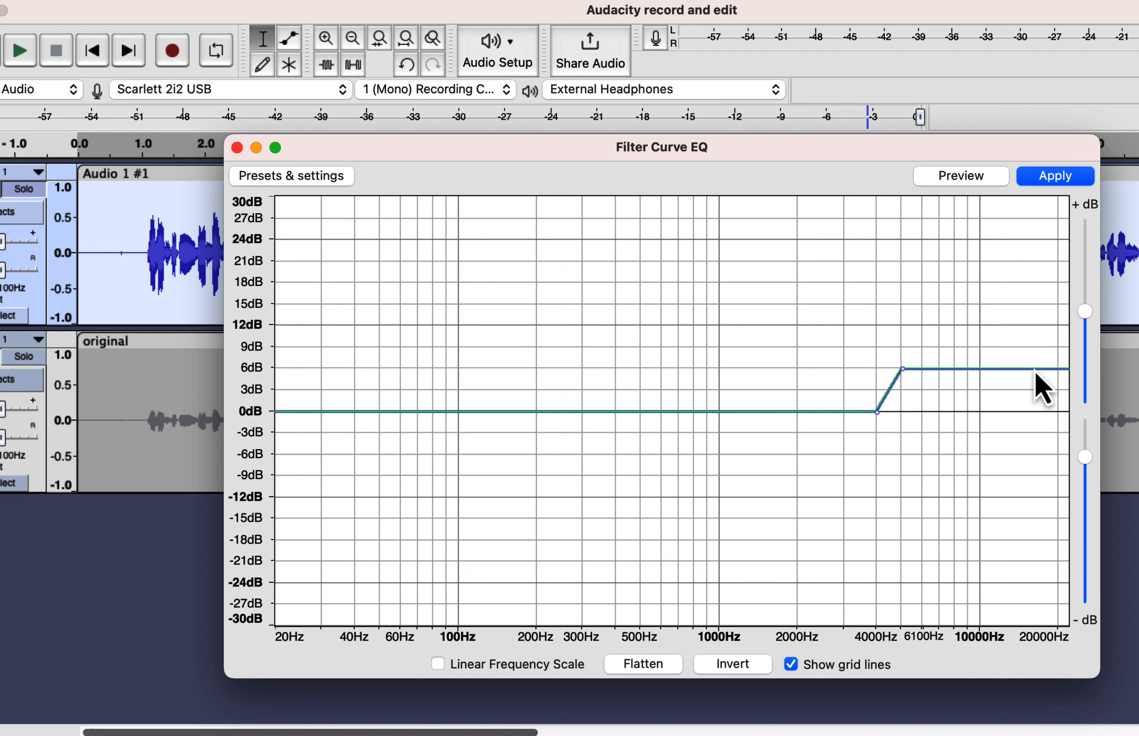
Roll the EQ curve off from 6 dB near 16000 Hz to about -17 dB near 20000 Hz and apply it to the clip.
left_click(1063, 374)
left_click_drag(1064, 381, 1058, 535)
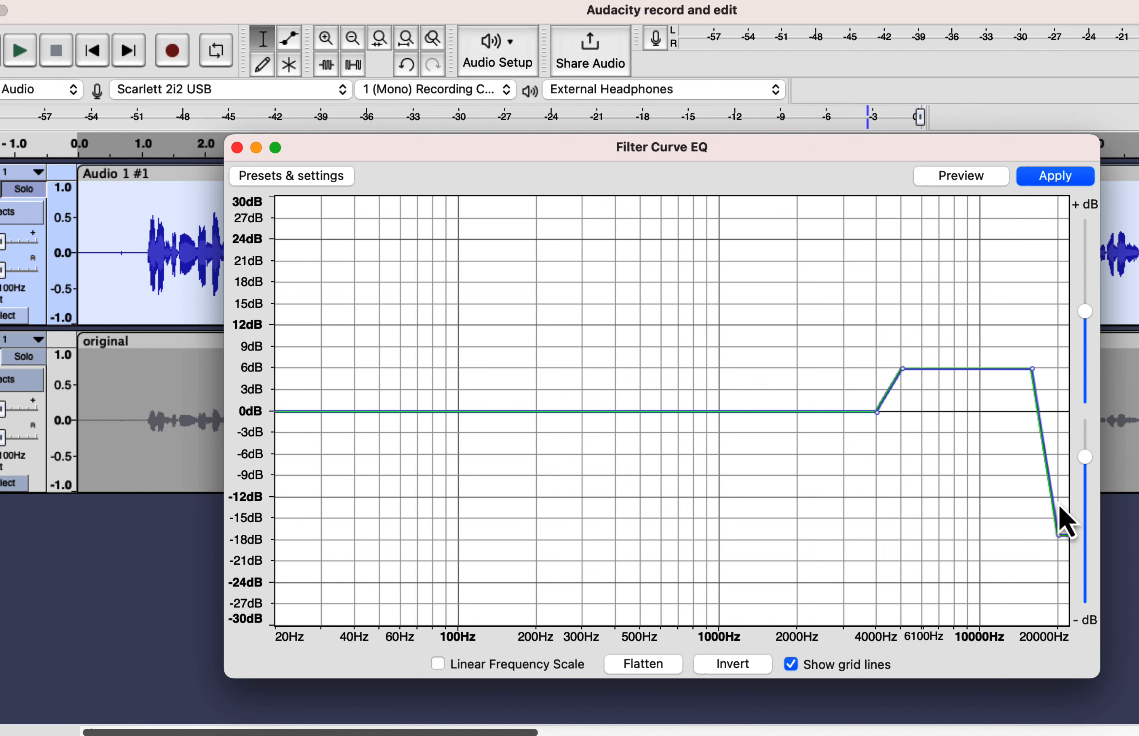
left_click(1055, 178)
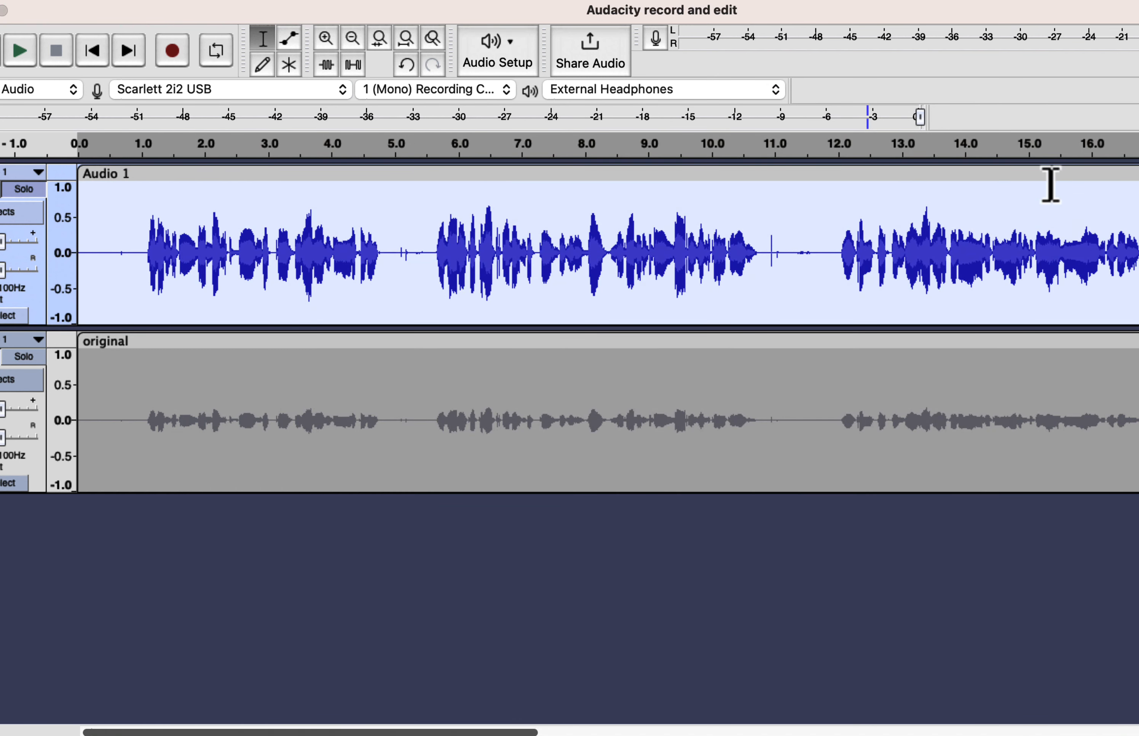
left_click(89, 242)
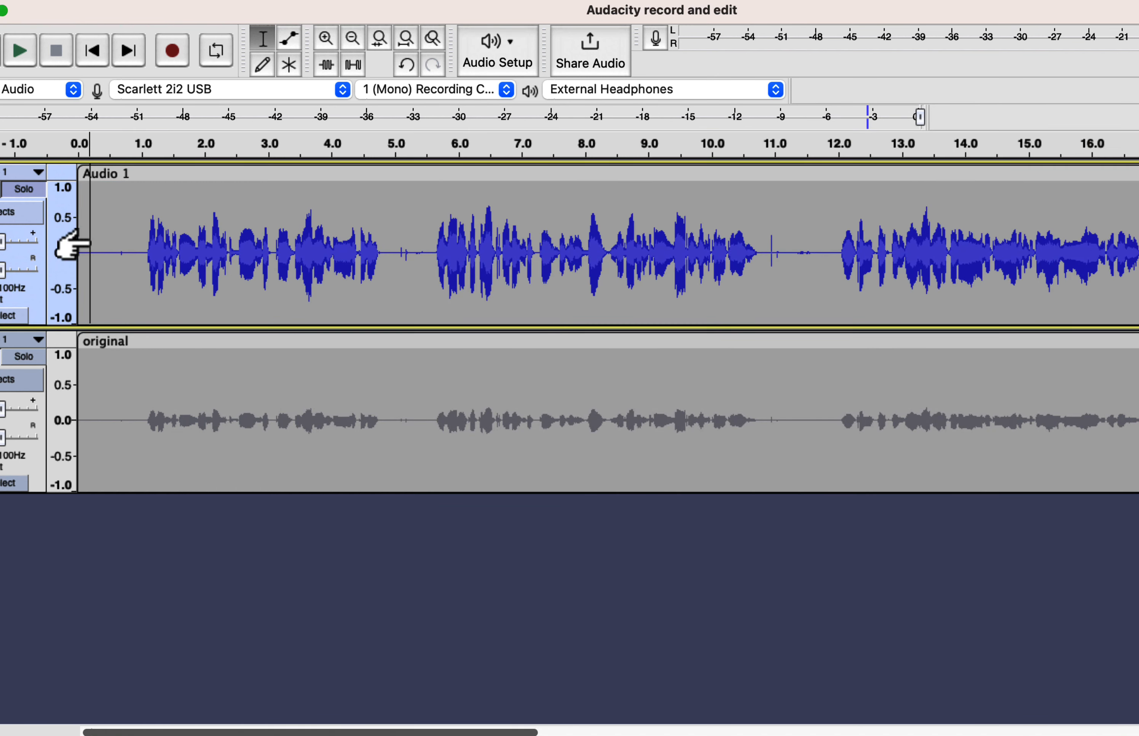
Play the first track from near its start to judge the treble EQ, and stop playback.
key("space")
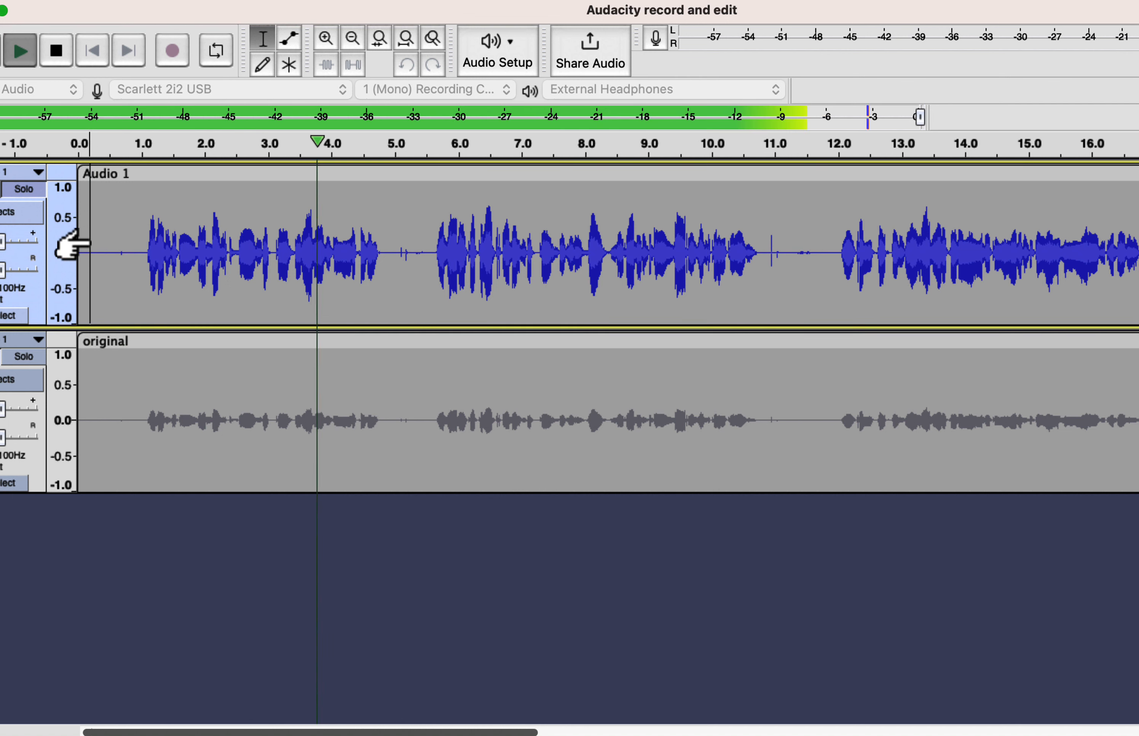
key("space")
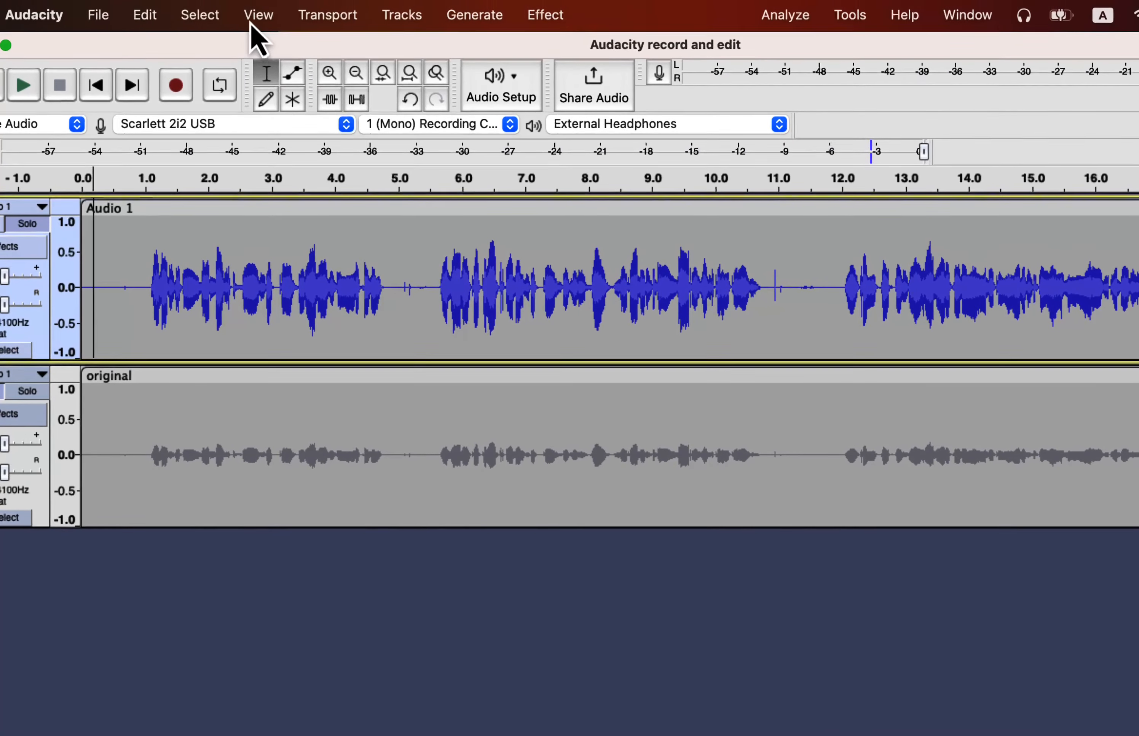
Undo the applied treble EQ and reopen Filter Curve EQ for the first track's whole clip.
left_click(257, 16)
left_click(273, 179)
left_click(303, 329)
left_click(554, 472)
left_click(562, 17)
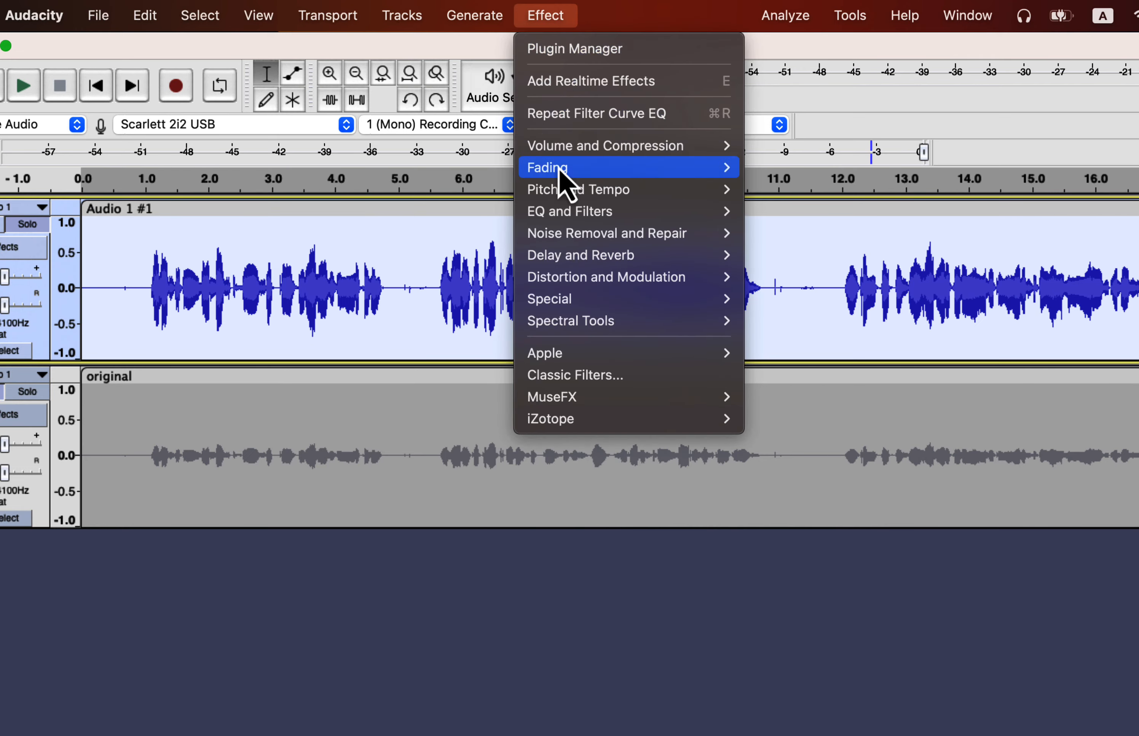
mouse_move(668, 217)
left_click(818, 237)
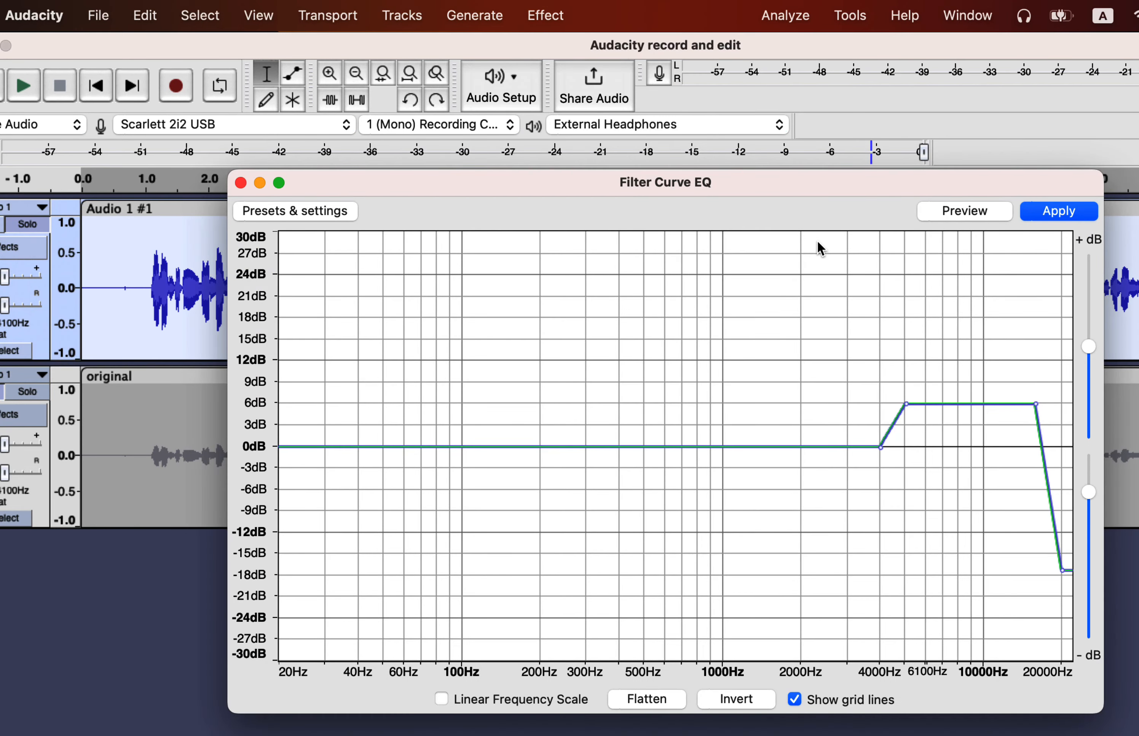
Load the Low rolloff for speech factory preset and reshape its roll-off from 0 dB near 80 Hz to about -27 dB near 60 Hz.
left_click(344, 213)
mouse_move(347, 307)
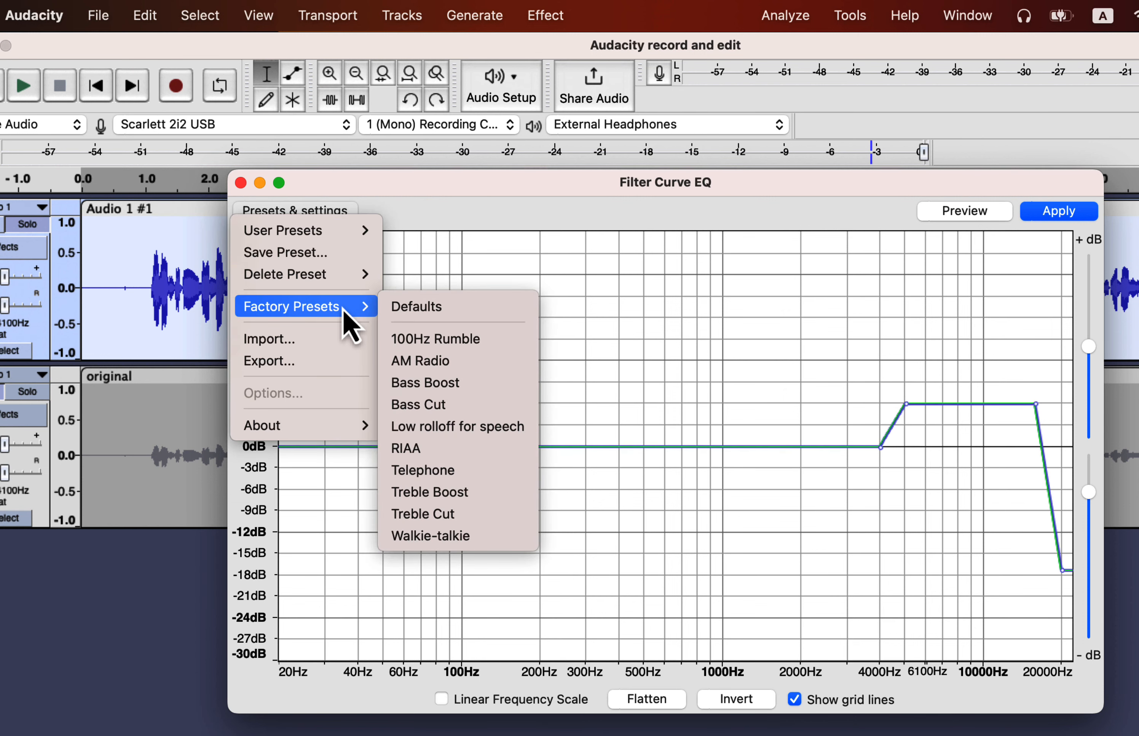
left_click(436, 423)
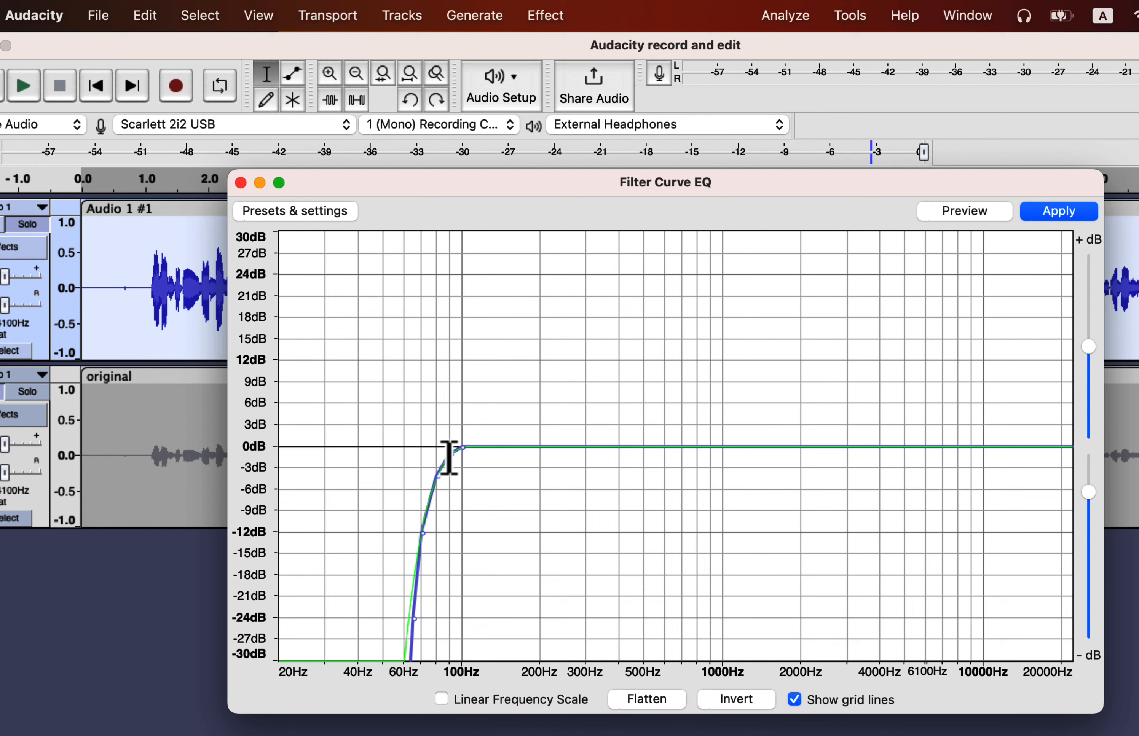
left_click_drag(449, 458, 437, 450)
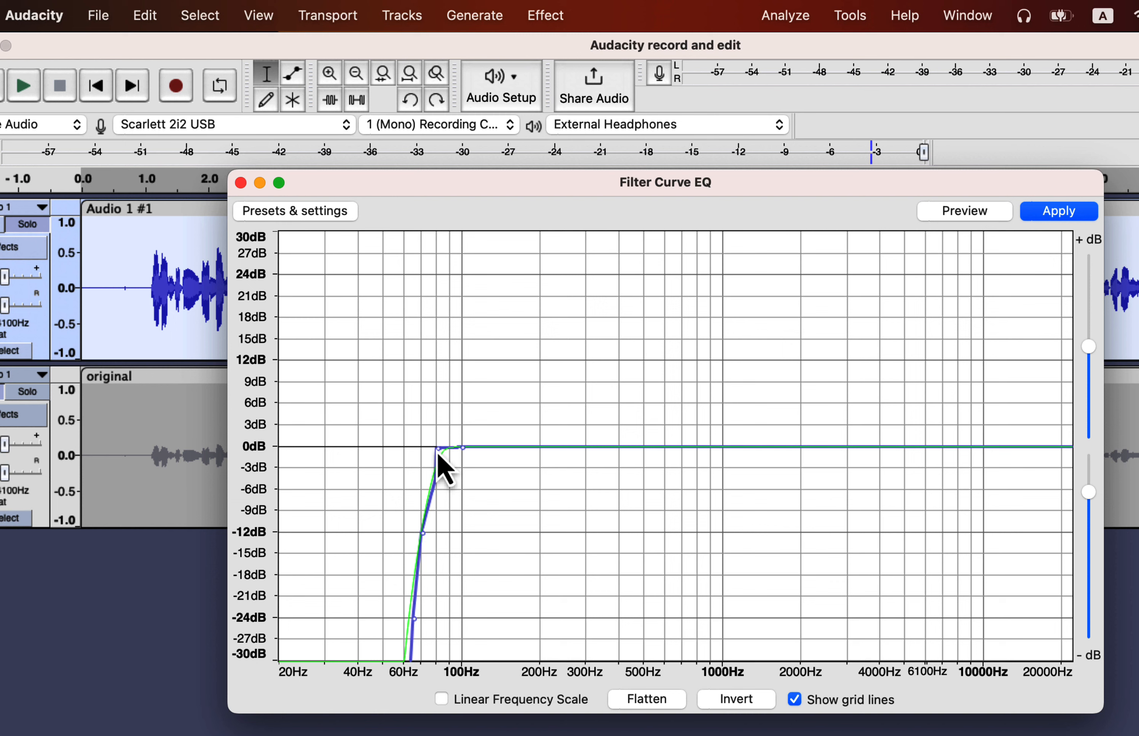
left_click_drag(438, 453, 421, 490)
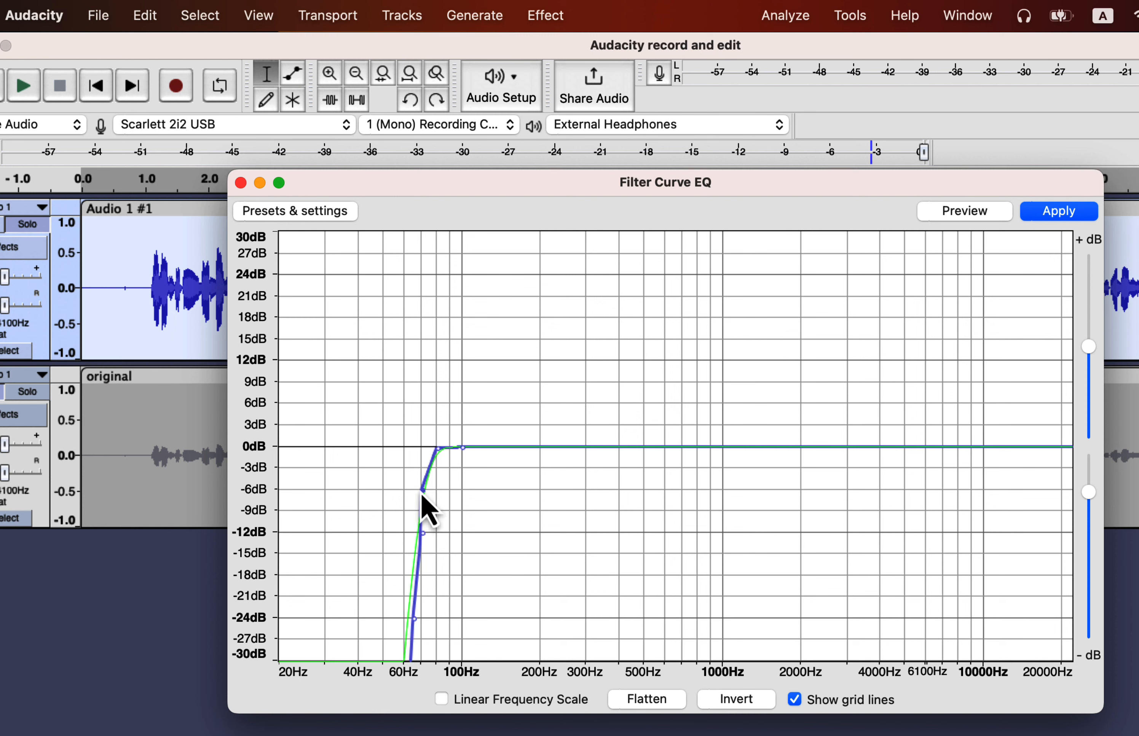
left_click_drag(423, 492, 421, 511)
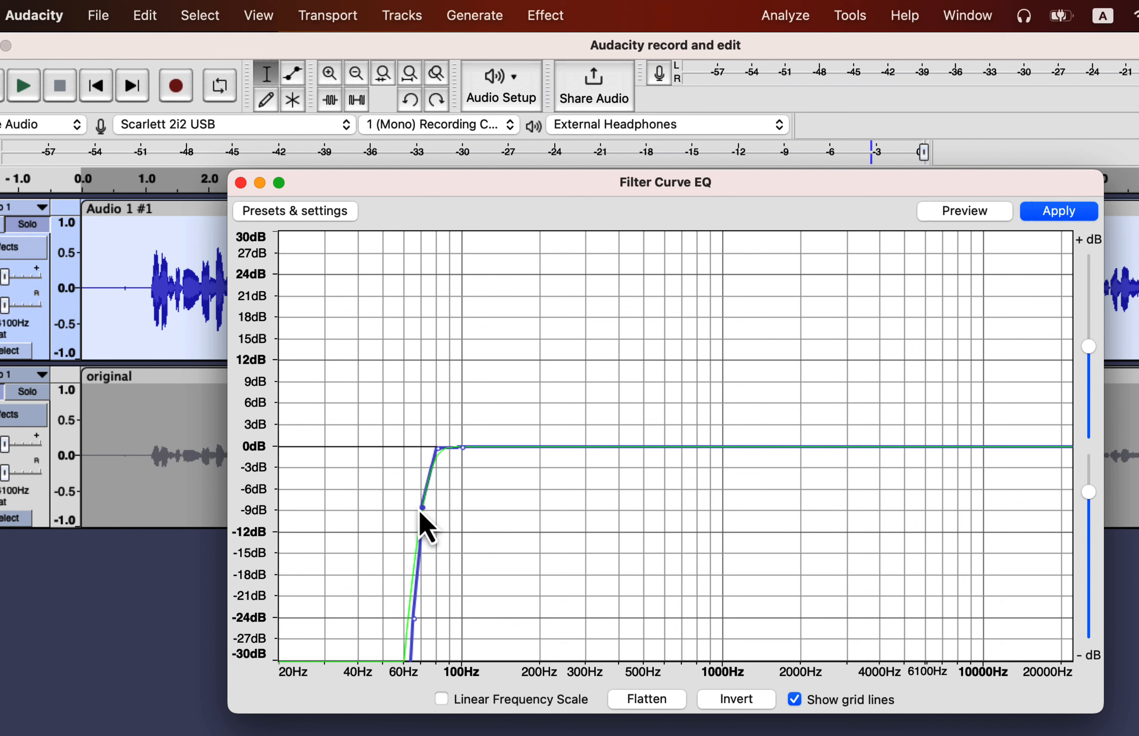
left_click(423, 533)
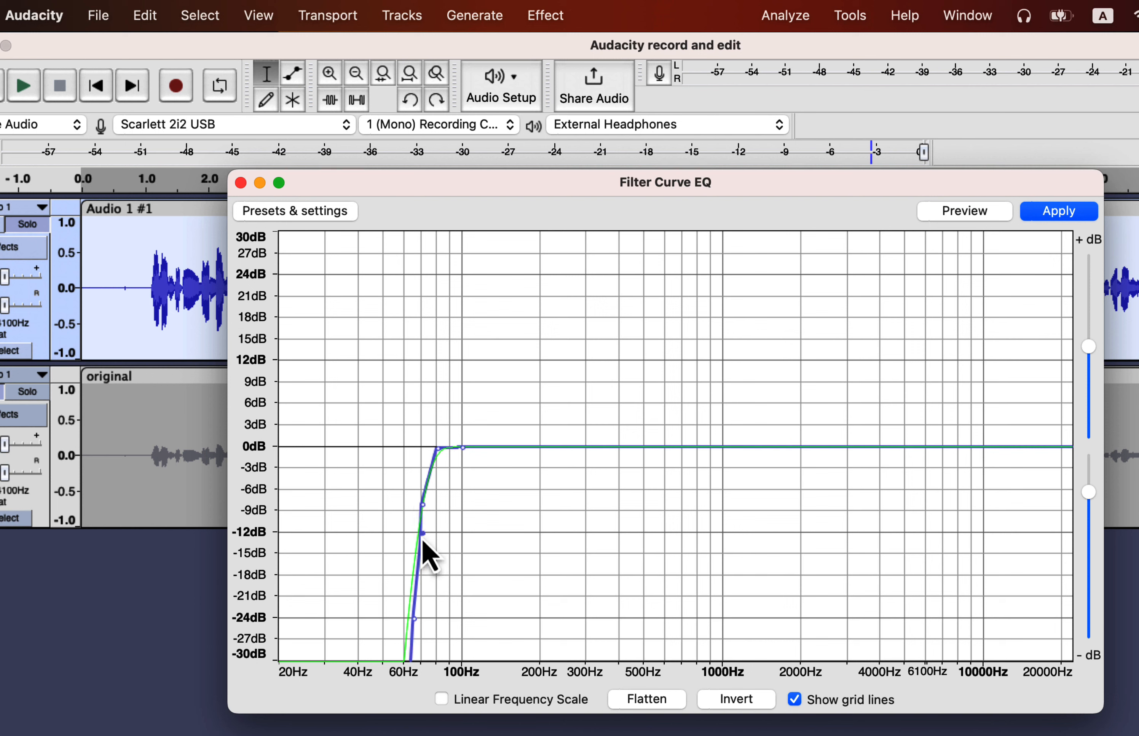
left_click_drag(422, 539, 414, 551)
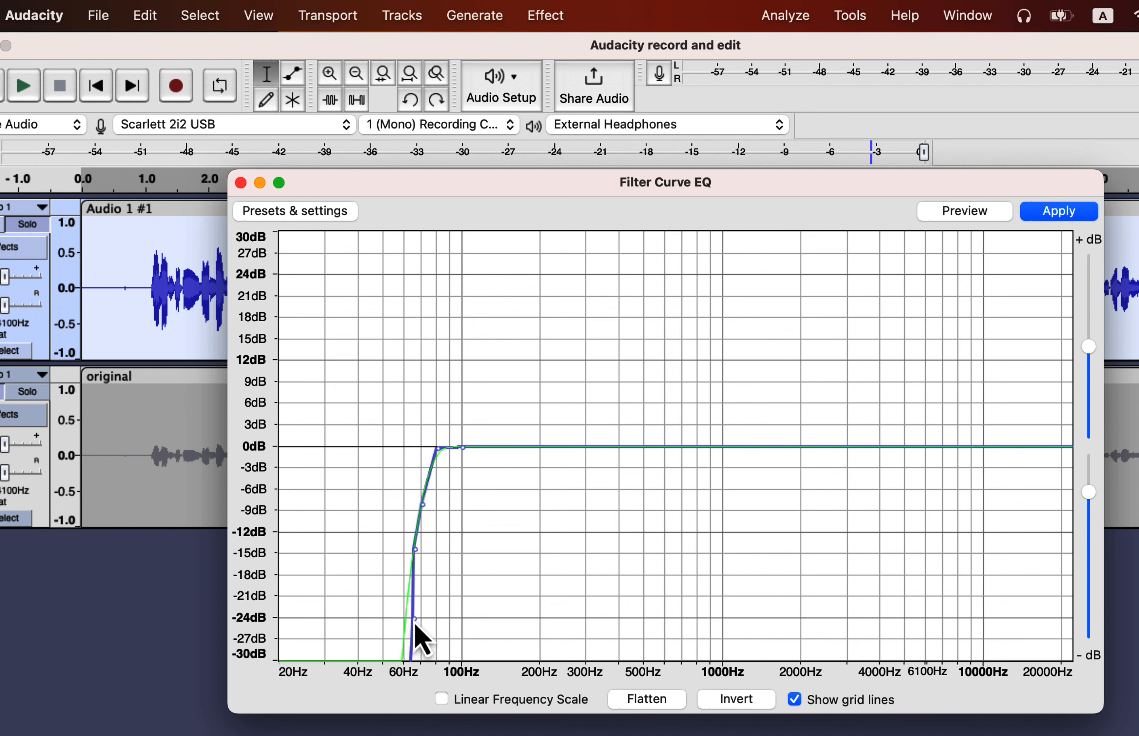
left_click_drag(415, 622, 405, 641)
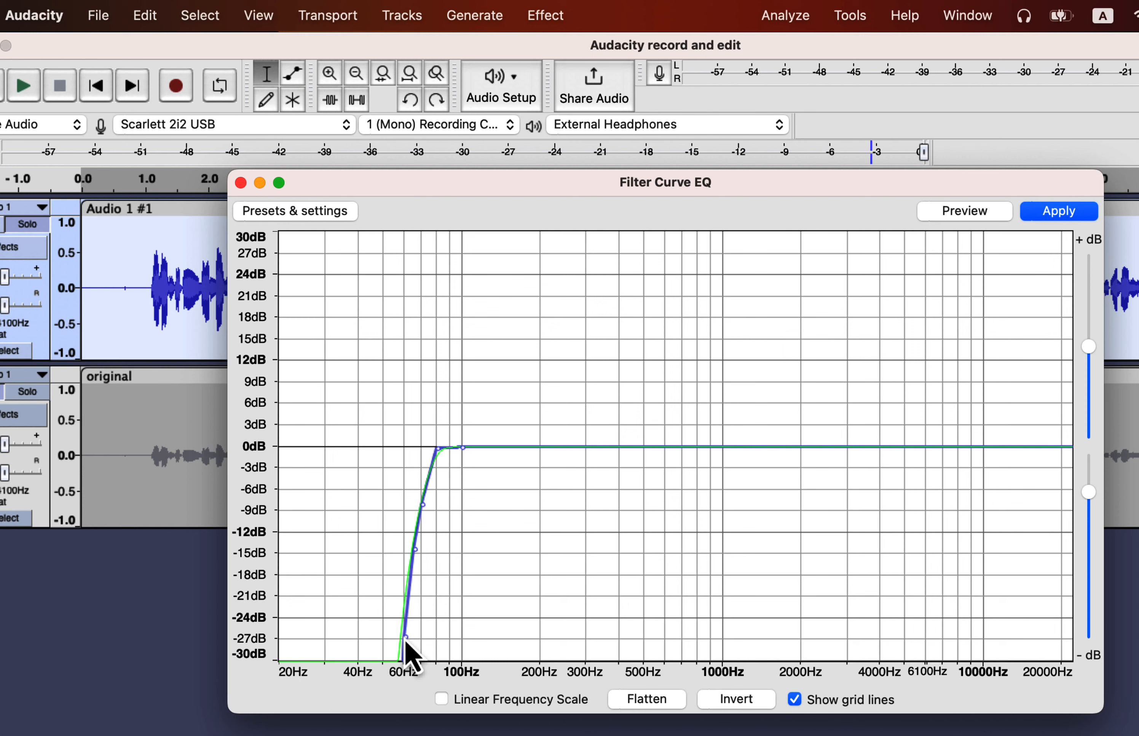
Raise the EQ curve from 0 dB near 4000 Hz to 6 dB near 5000 Hz and drop it to about -22 dB near 18500 Hz.
left_click(882, 448)
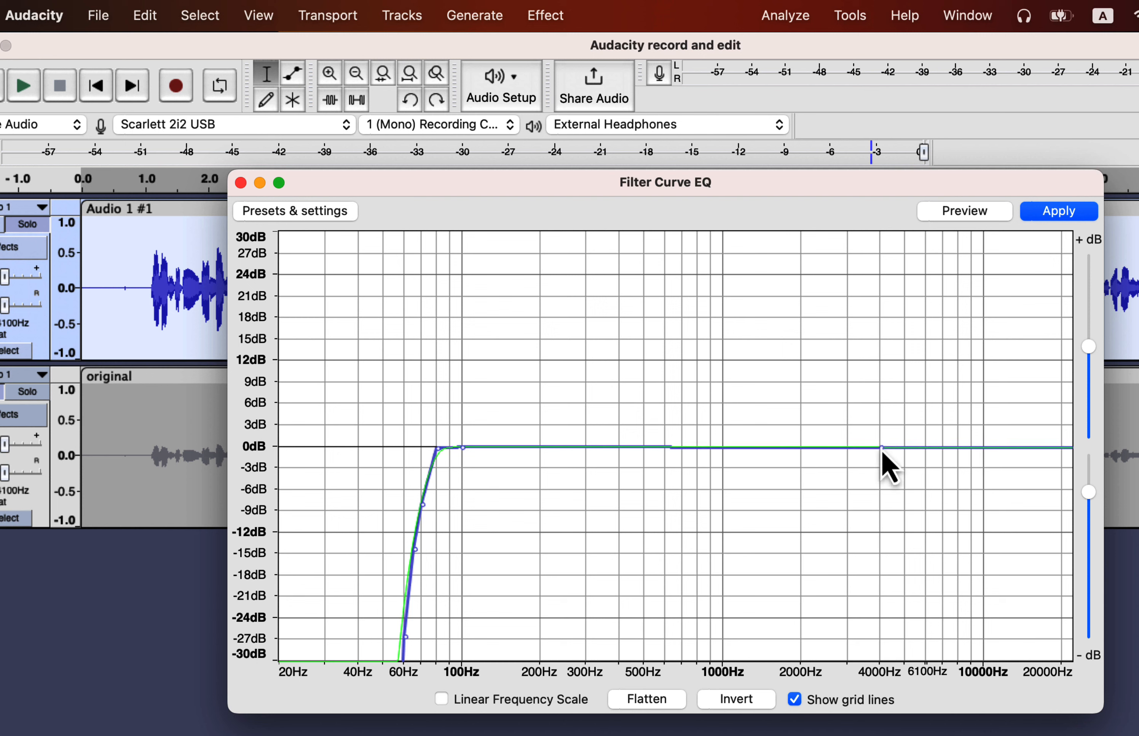
left_click(905, 447)
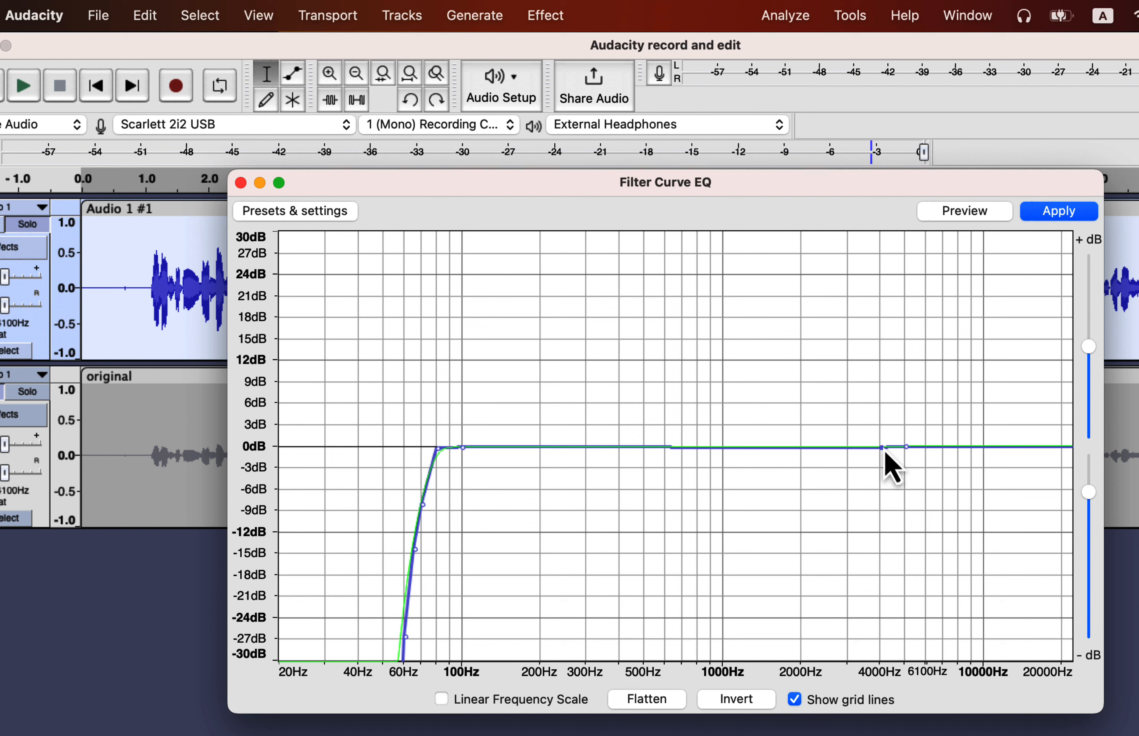
left_click_drag(884, 449, 908, 403)
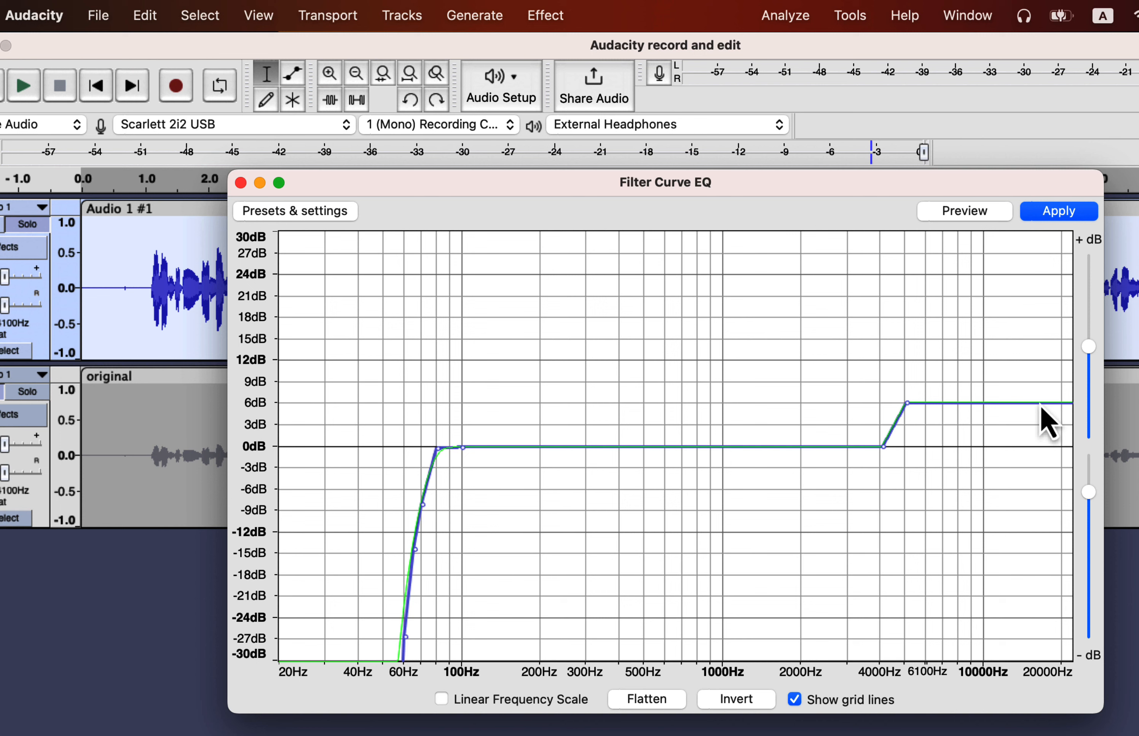
left_click_drag(1064, 405, 1053, 611)
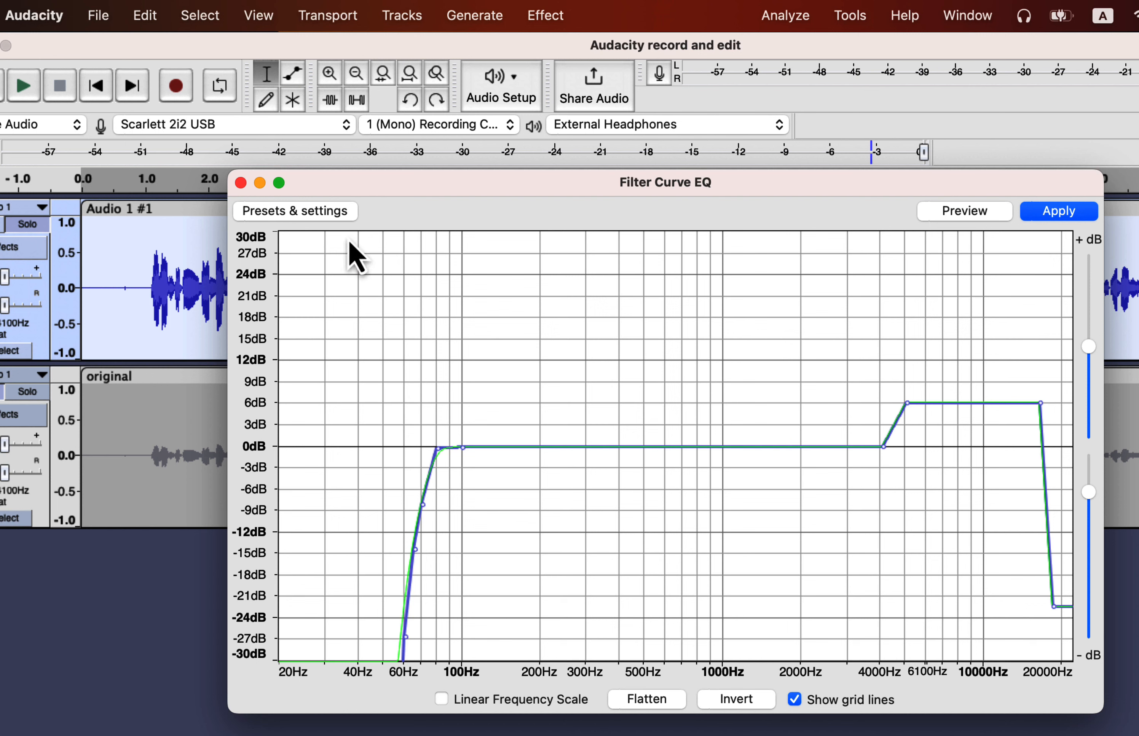
Save the EQ curve as the user preset My Best EQ 1 and apply it to the clip.
left_click(332, 210)
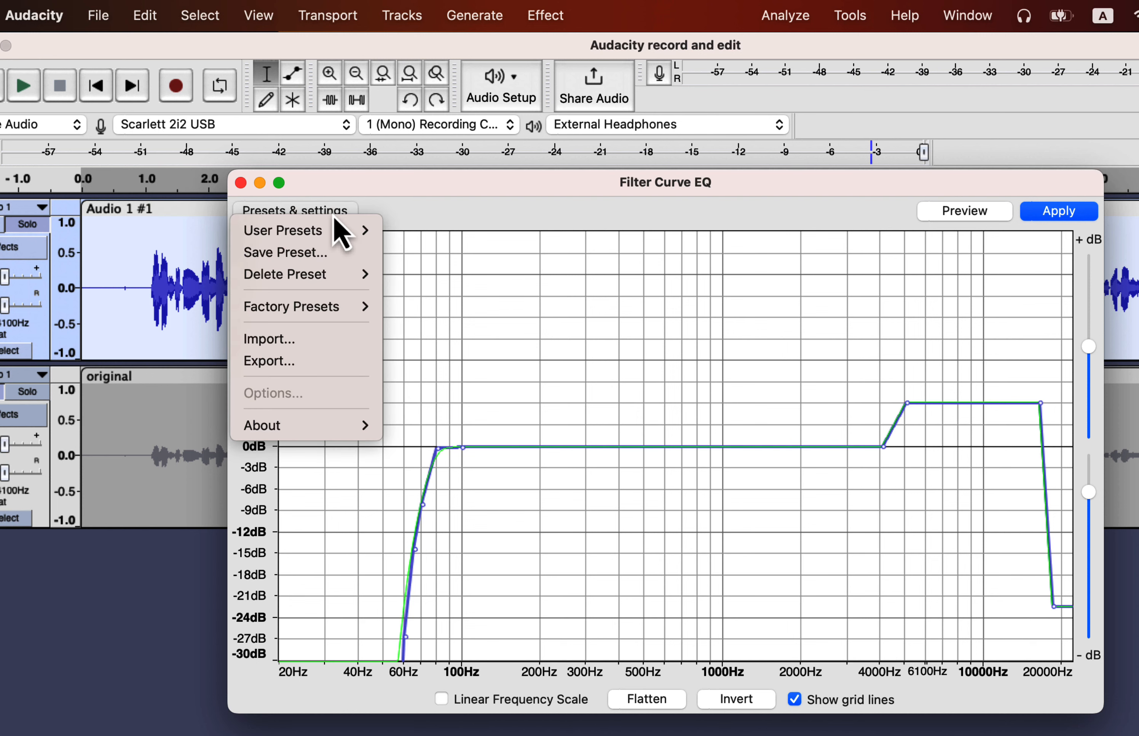
left_click(295, 255)
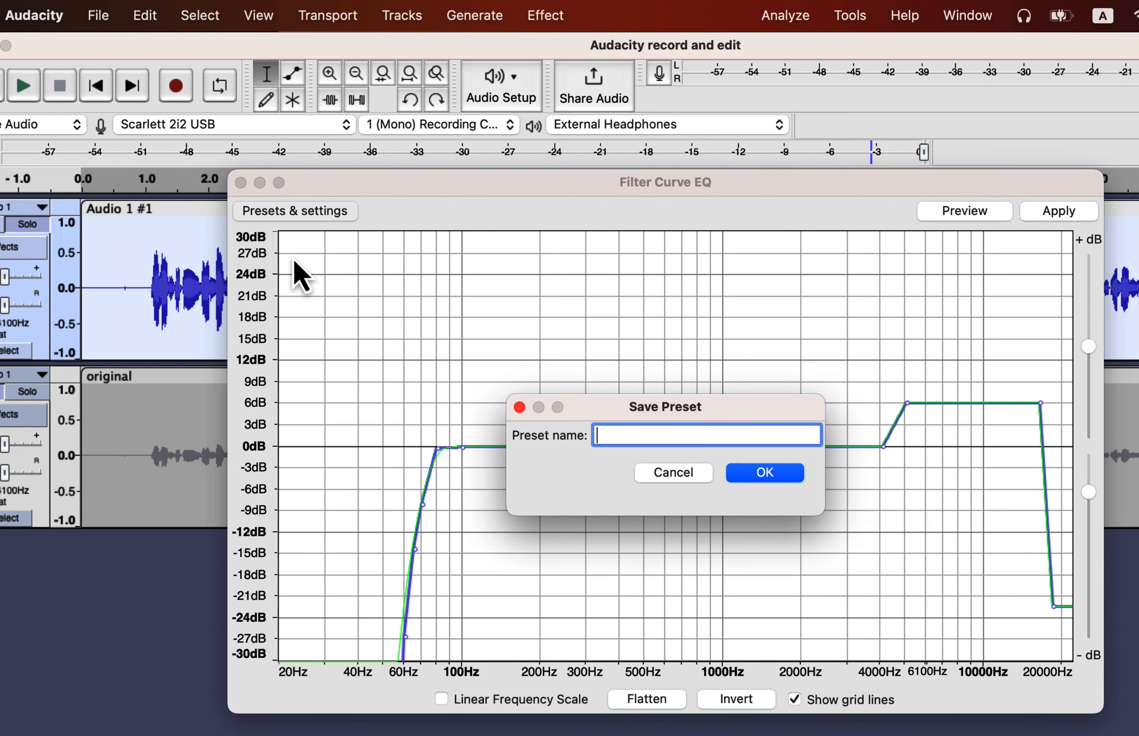
type("My Best EQ 1")
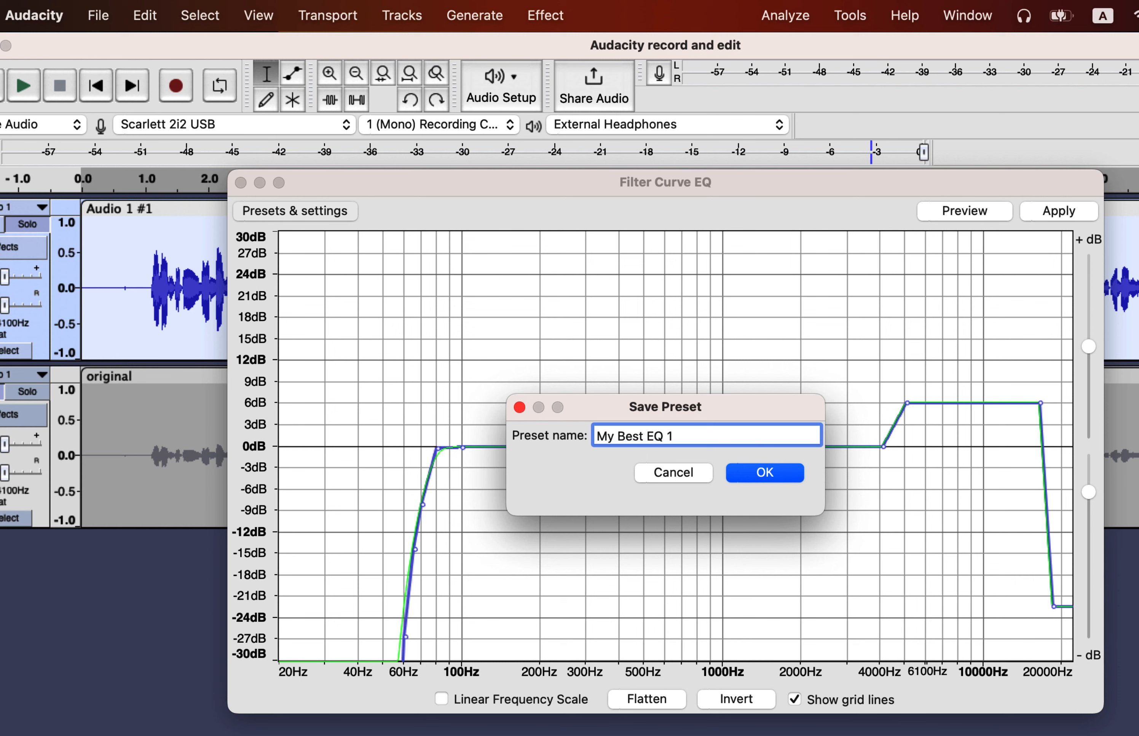
left_click(742, 473)
left_click(292, 215)
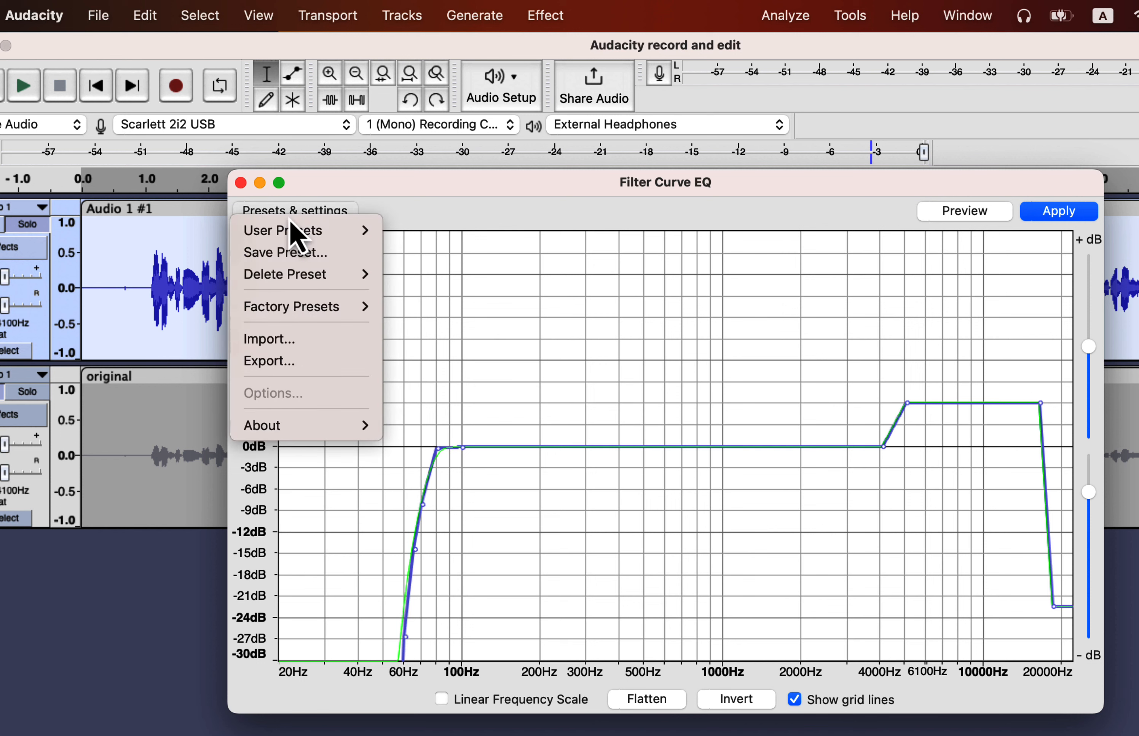
mouse_move(295, 230)
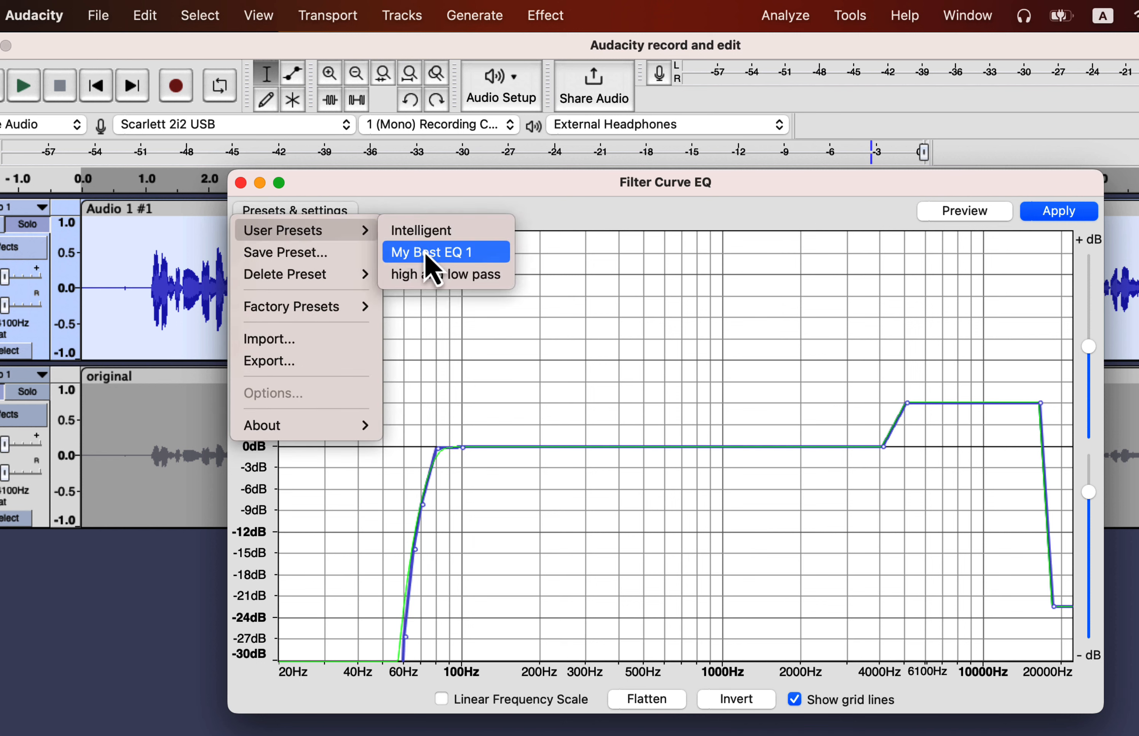
left_click(552, 190)
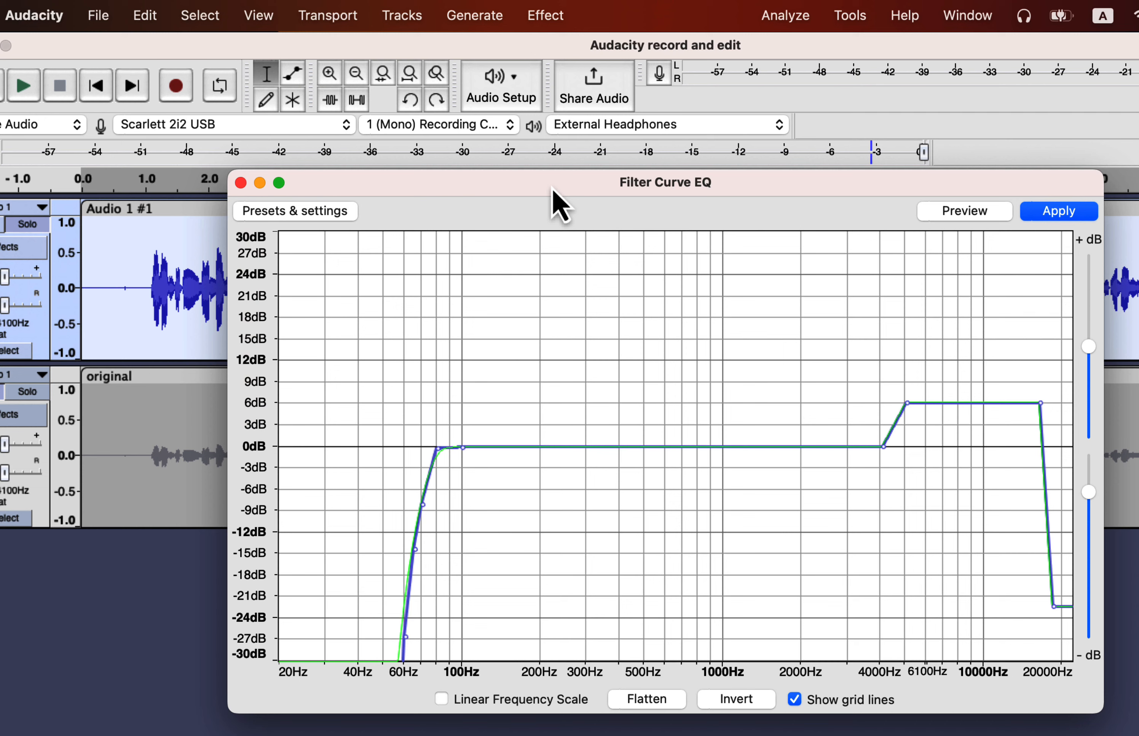
left_click(1058, 216)
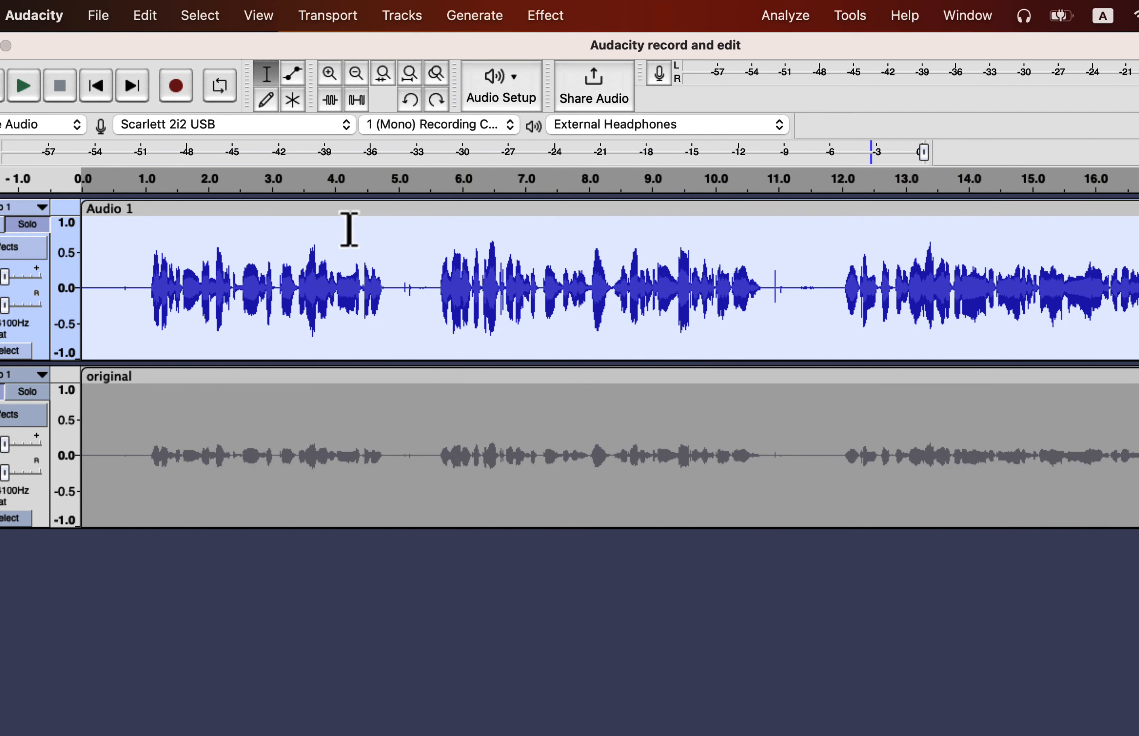
Play the first track from the start to judge the combined low roll-off and treble EQ, and stop playback.
left_click(83, 290)
key("space")
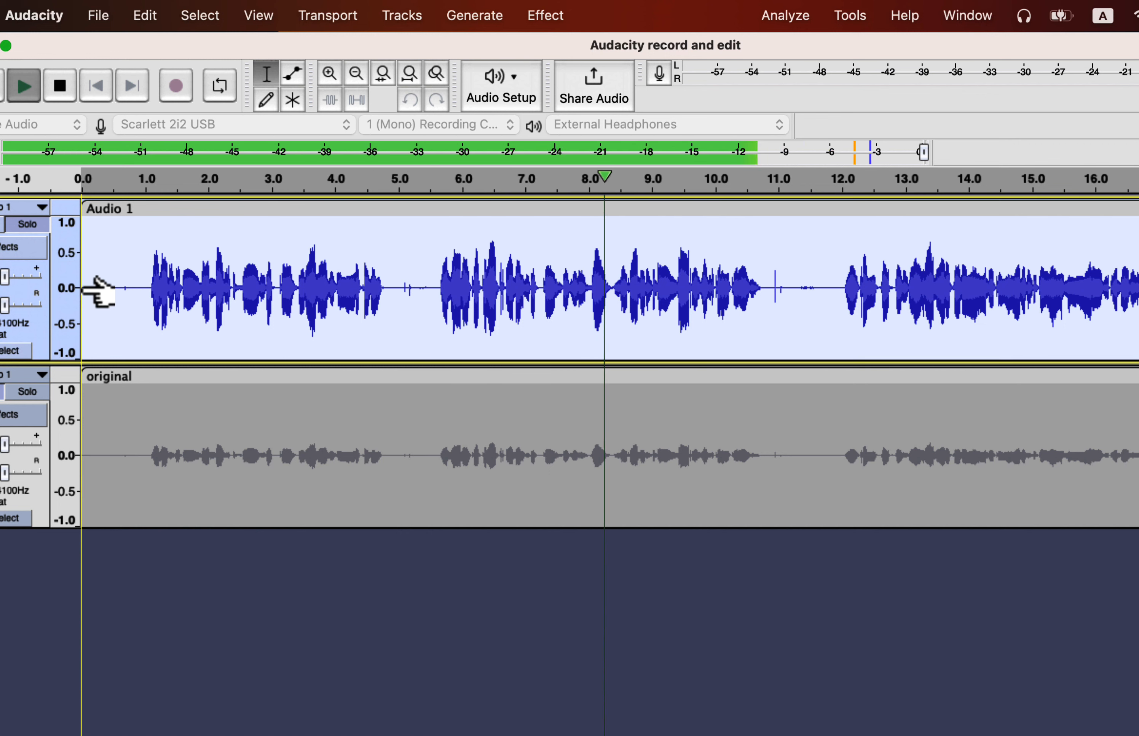
key("space")
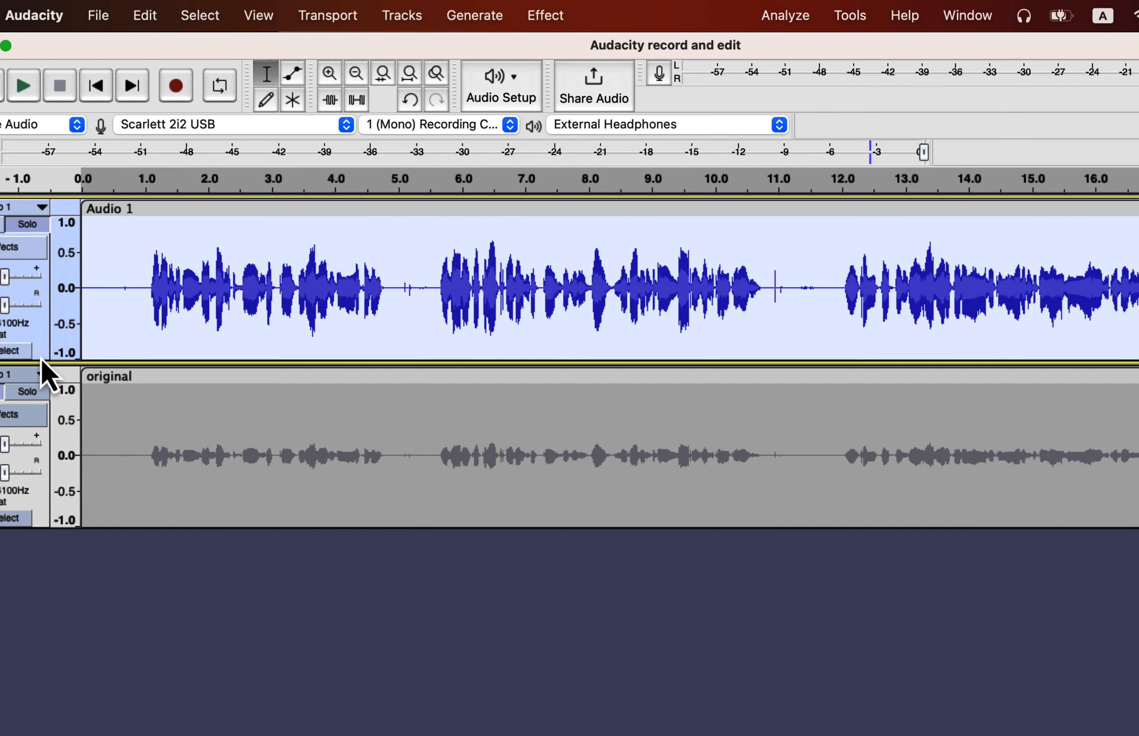
Compare the original and processed tracks during playback by alternately soloing them, ending with the processed track soloed.
left_click(28, 392)
left_click(94, 428)
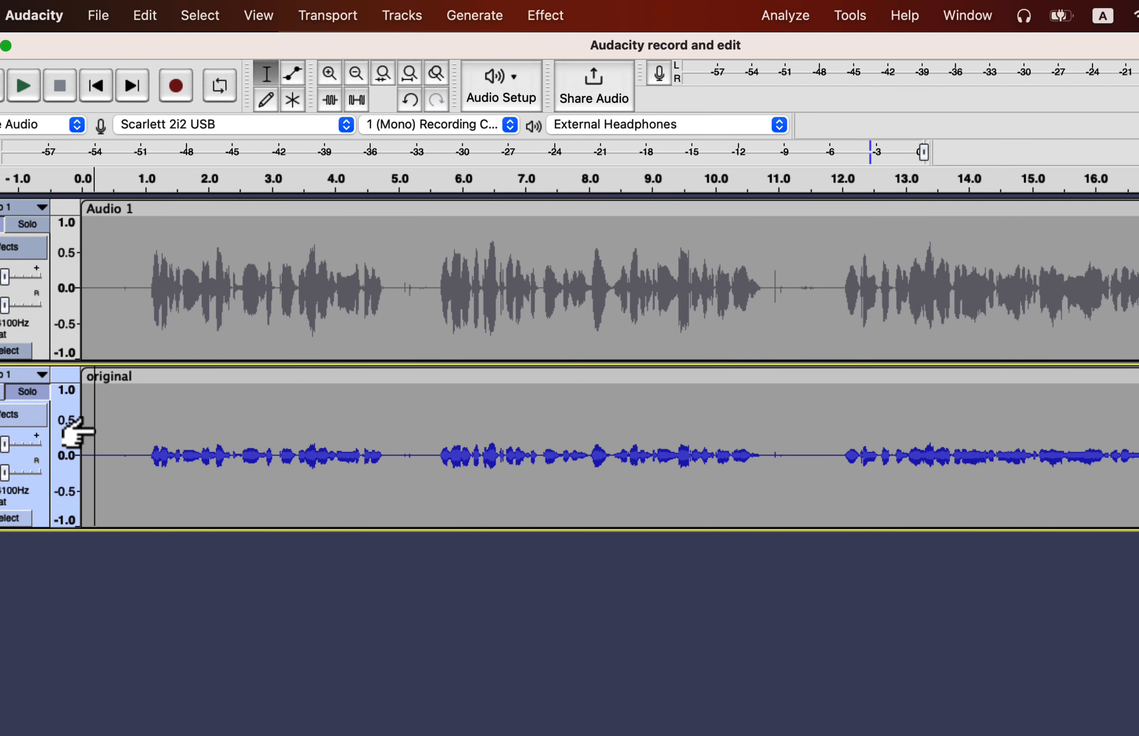
key("space")
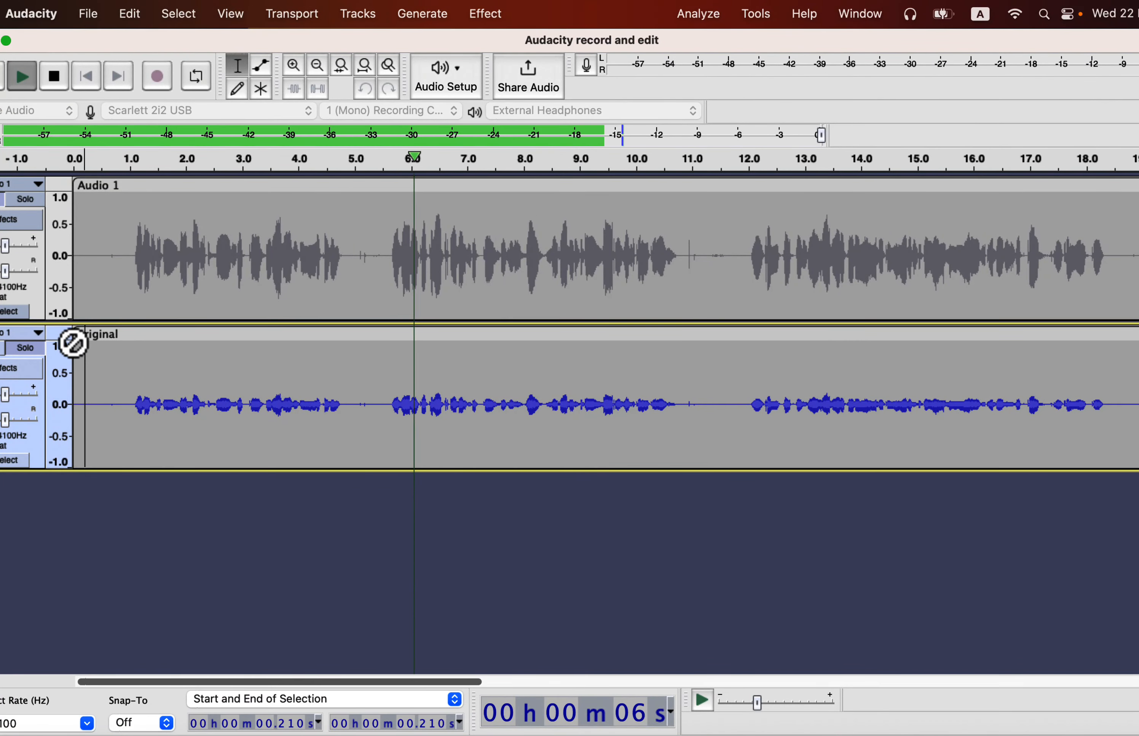
left_click(32, 201)
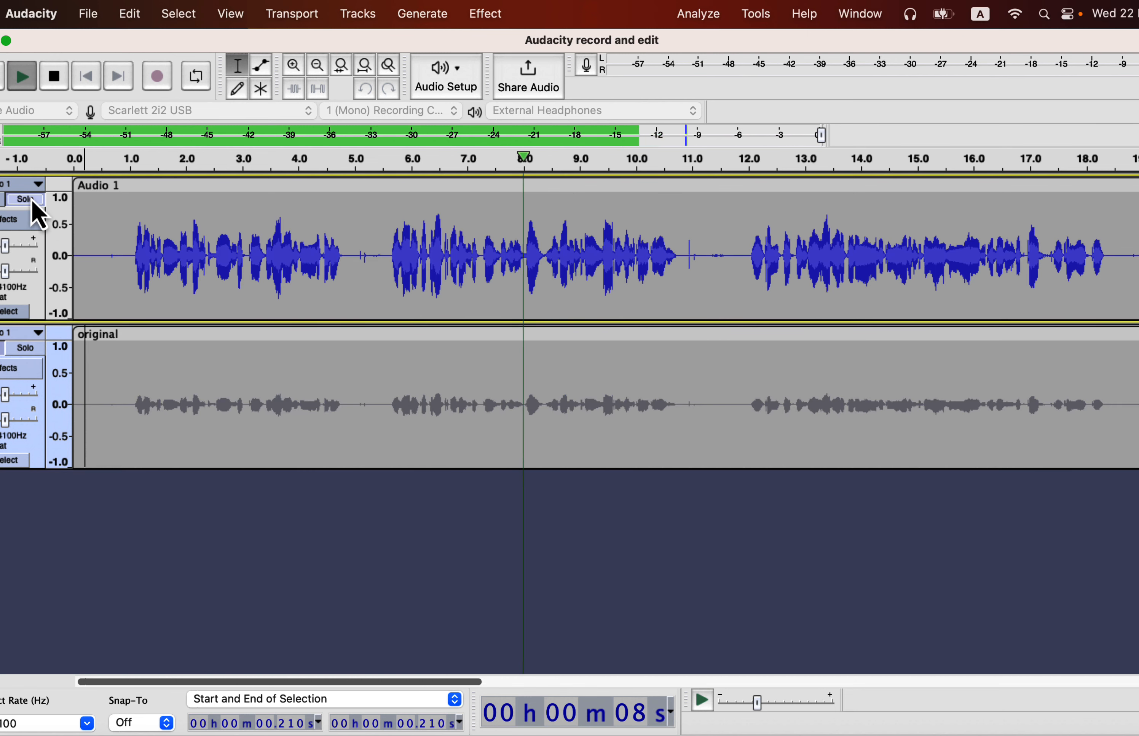
left_click(26, 350)
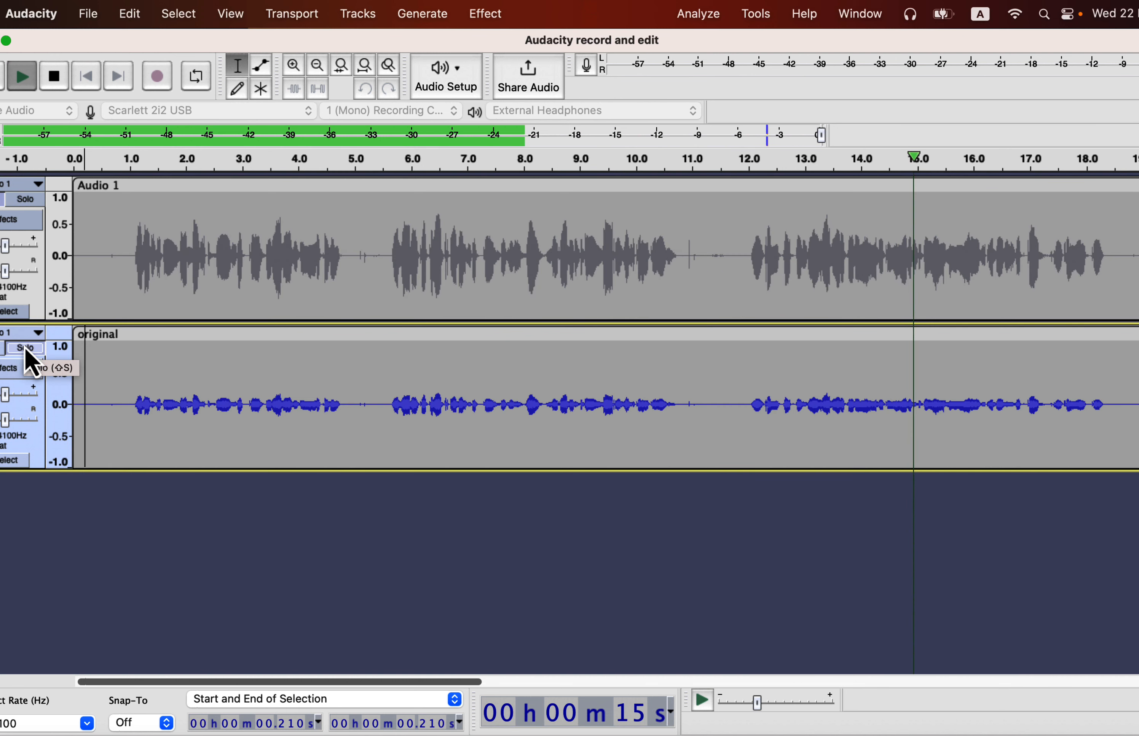
left_click(26, 199)
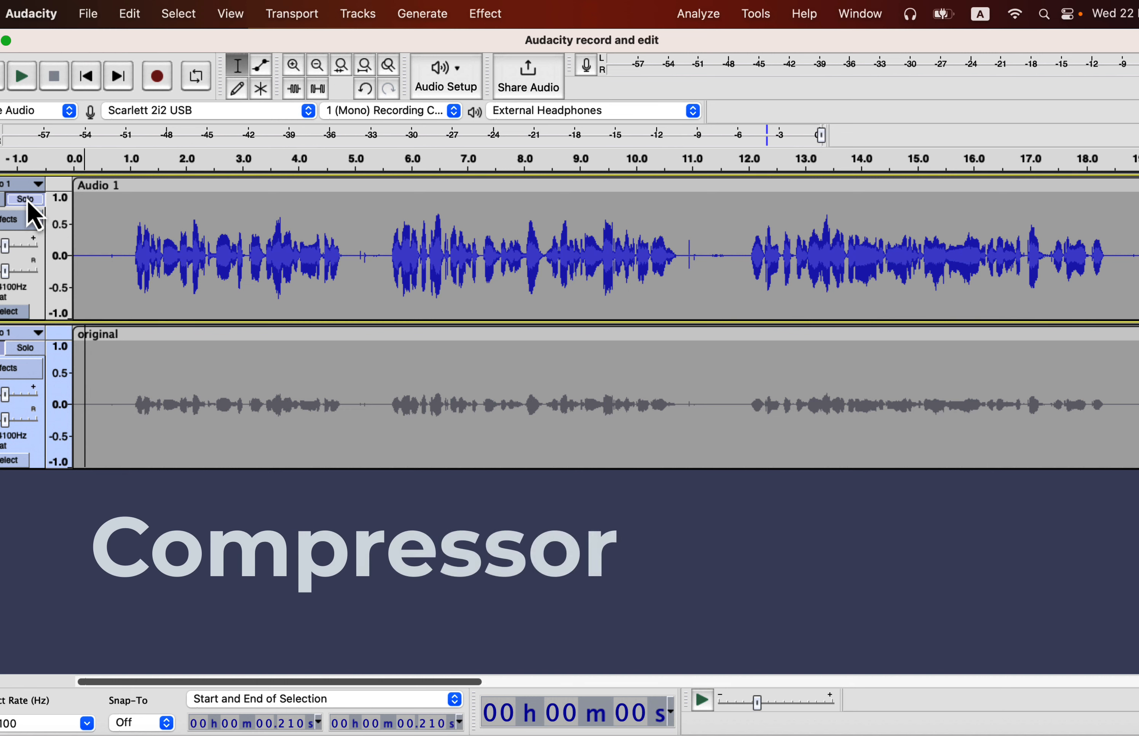
Open the Compressor for the first track's whole clip and load the Defaults factory preset.
double_click(162, 235)
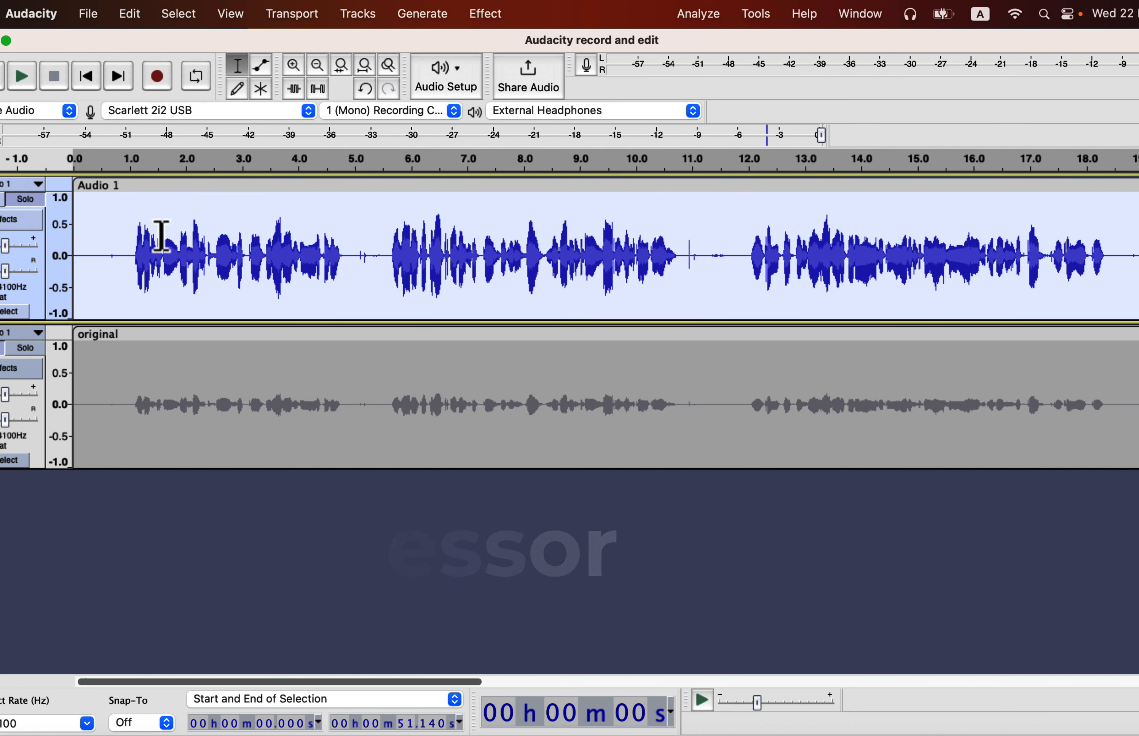
left_click(501, 18)
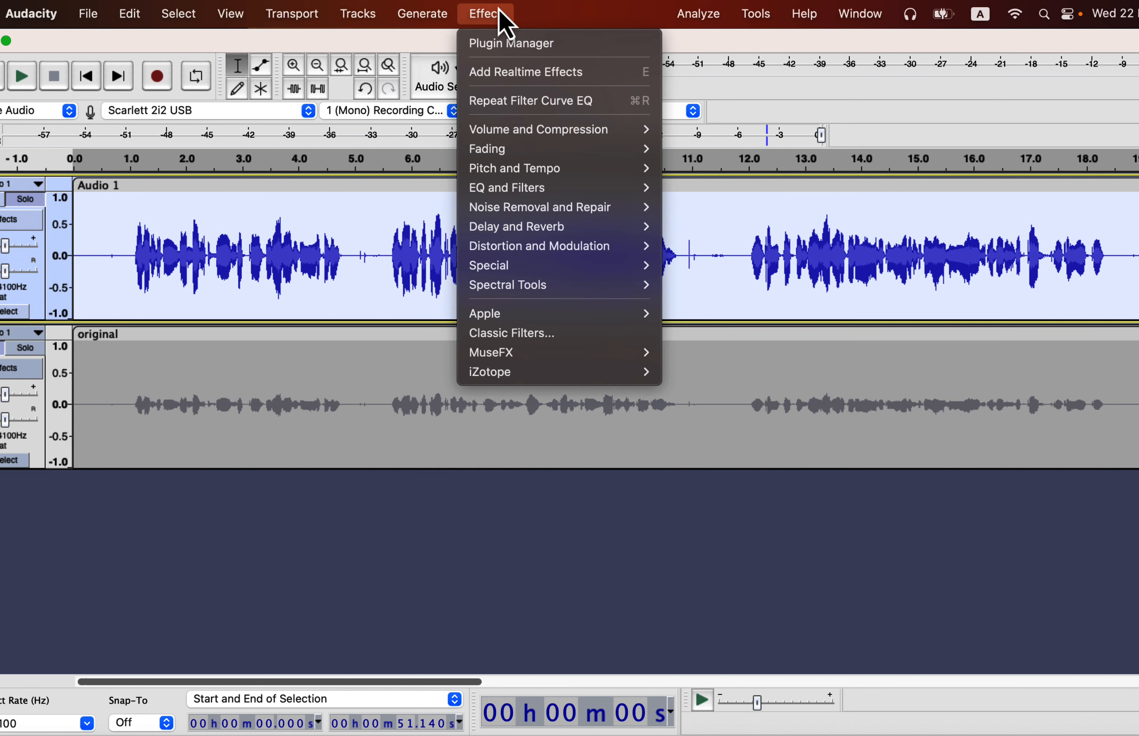
mouse_move(508, 130)
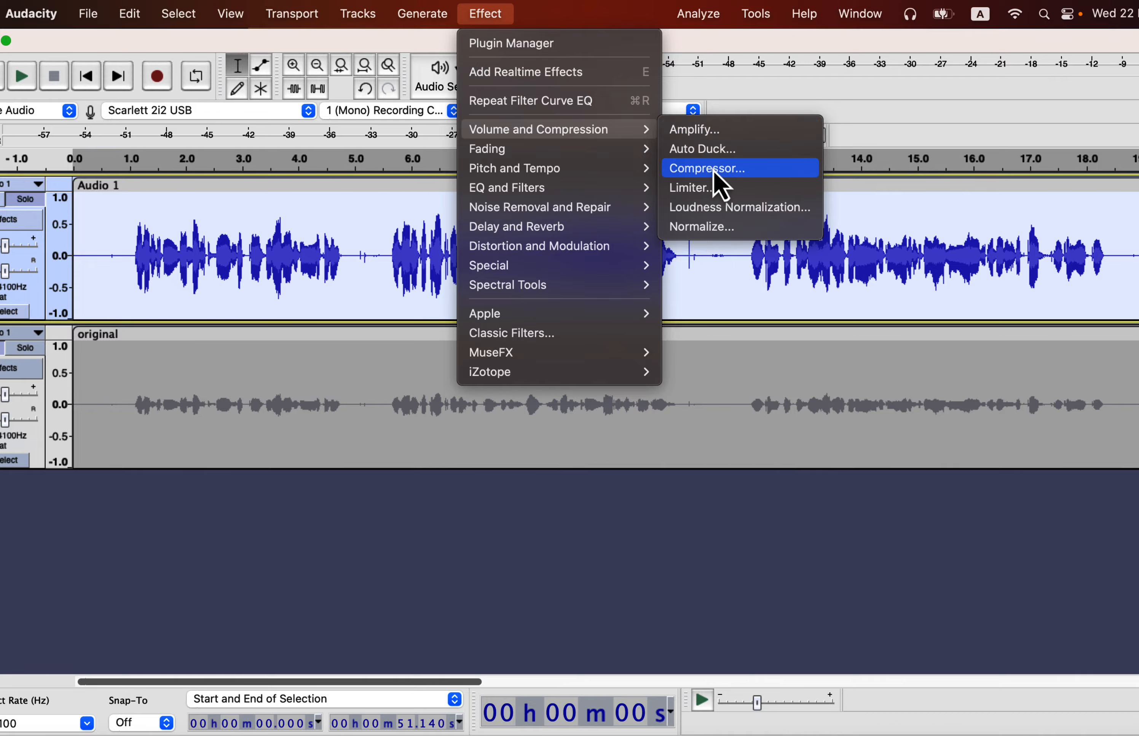
left_click(746, 169)
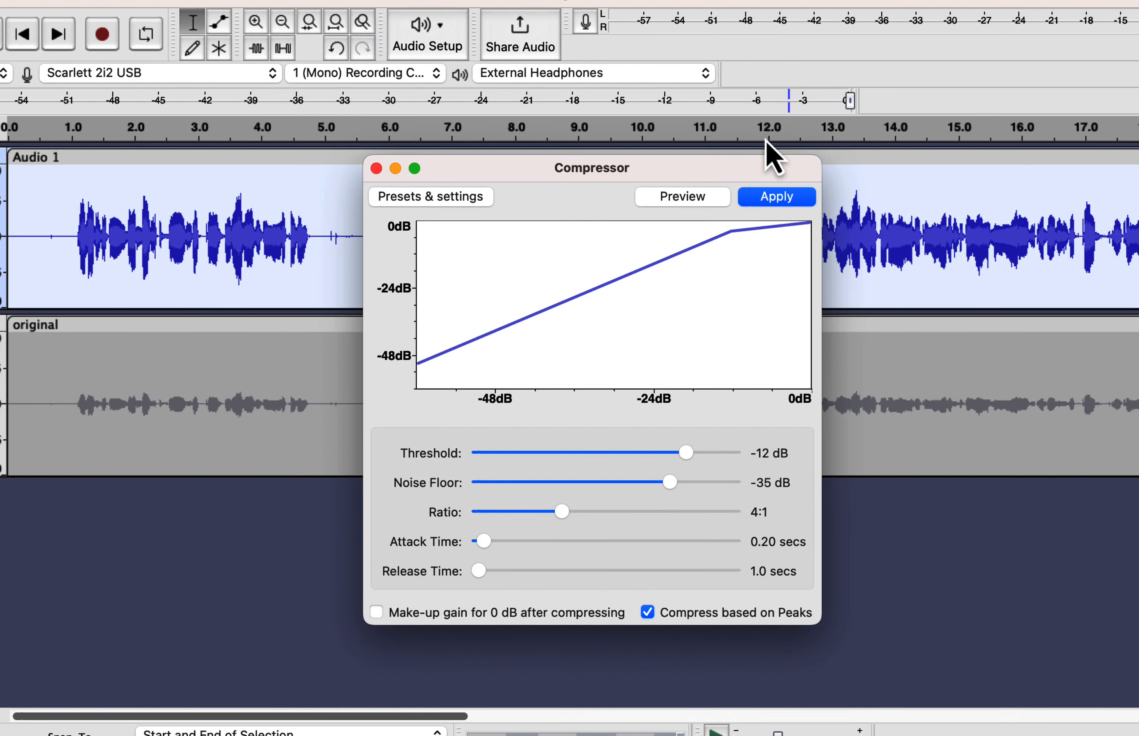
left_click(463, 198)
mouse_move(459, 294)
left_click(551, 293)
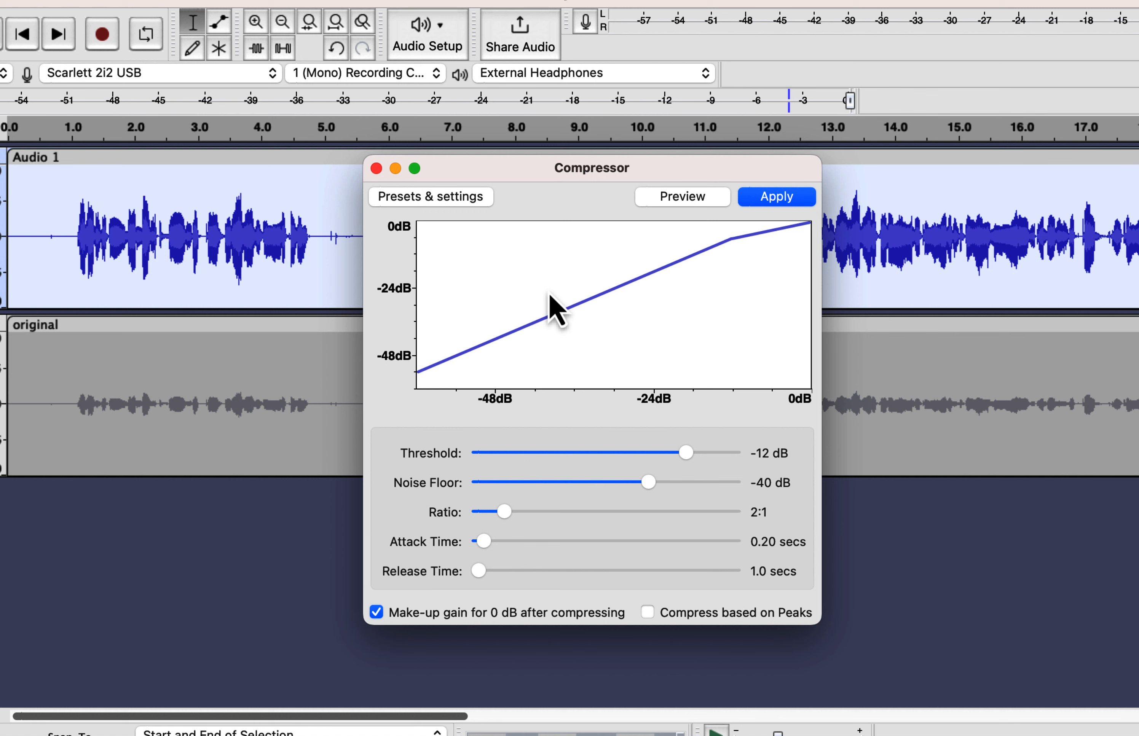
left_click(649, 615)
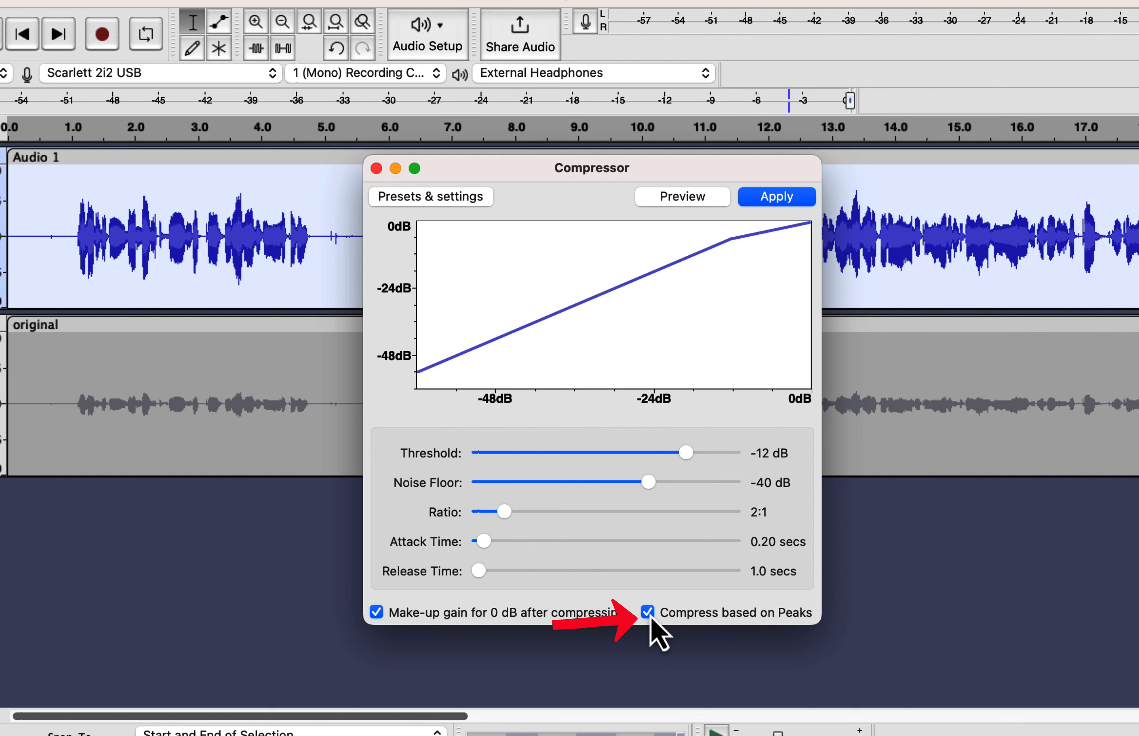
left_click(377, 615)
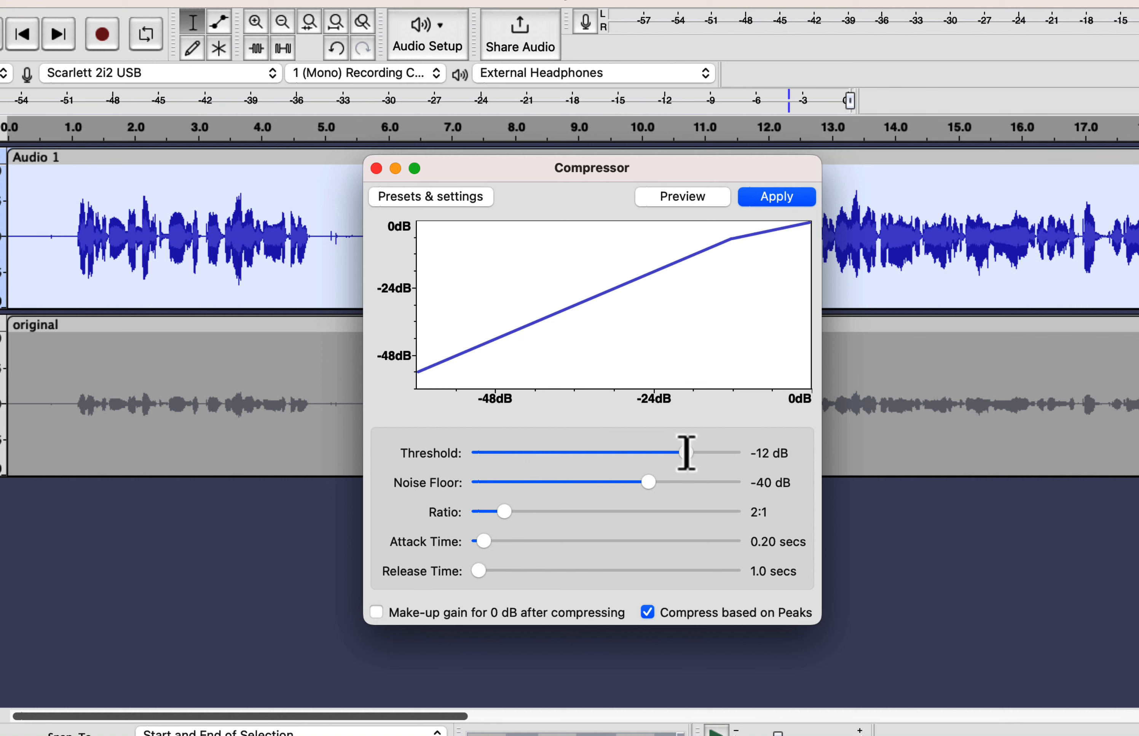
left_click_drag(687, 452, 631, 481)
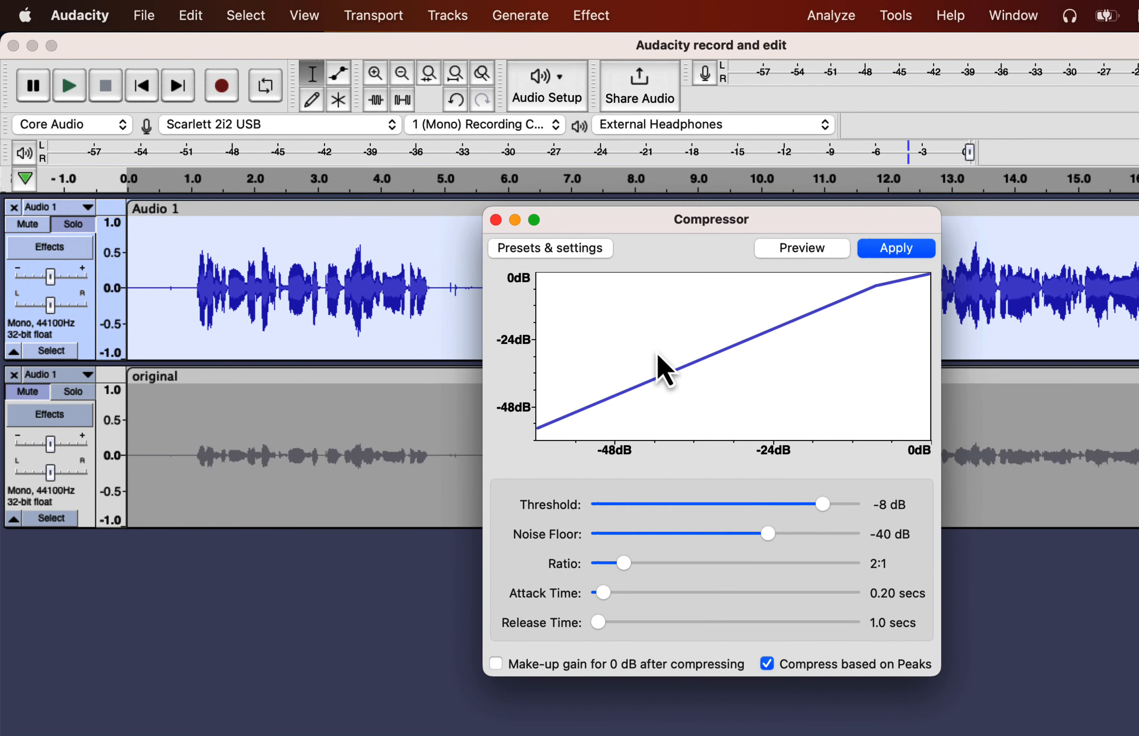
left_click(592, 253)
mouse_move(581, 347)
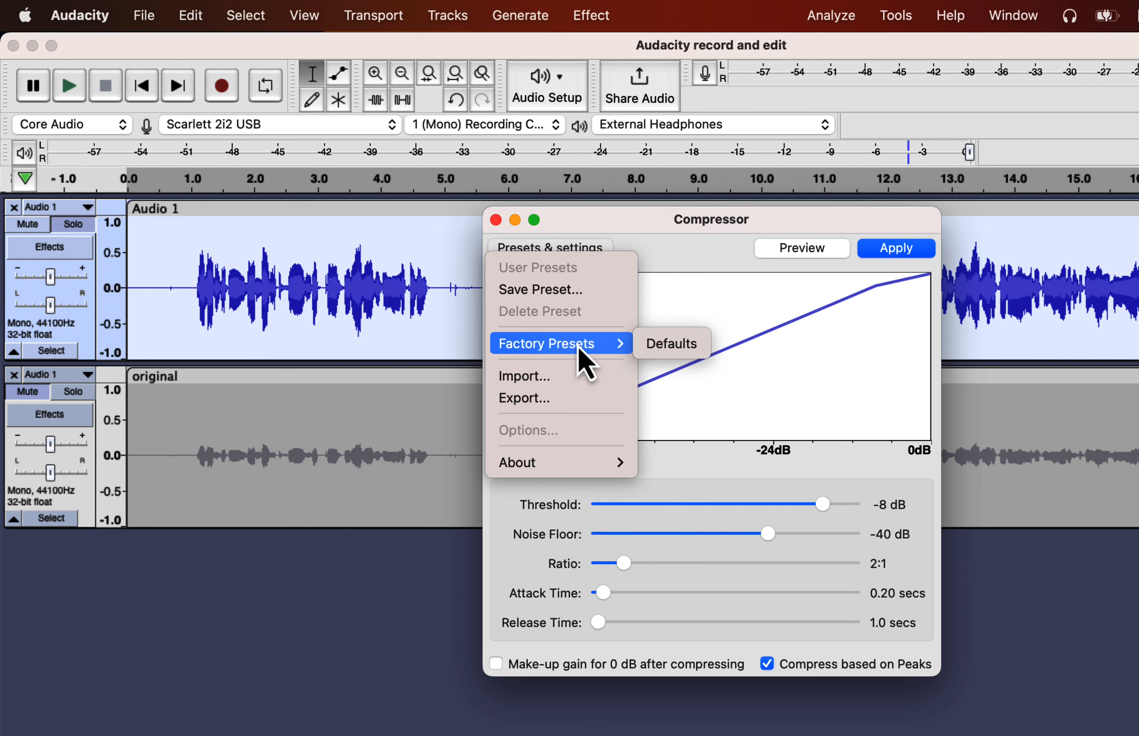
left_click(649, 353)
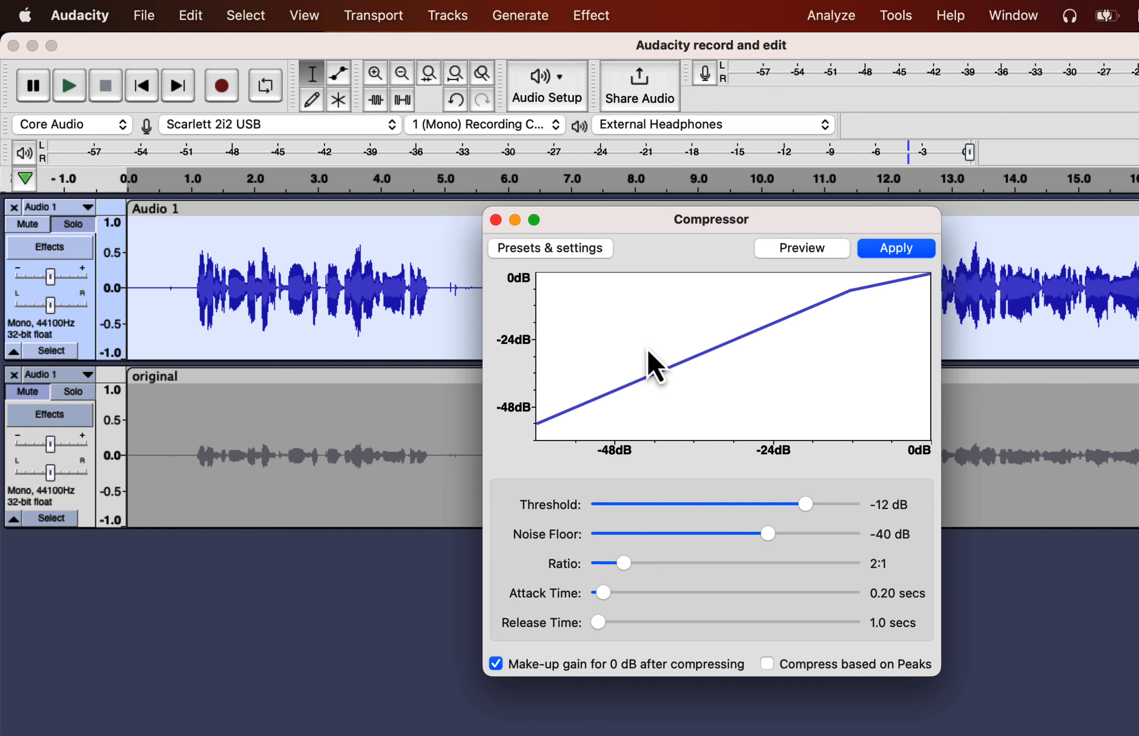
left_click(496, 220)
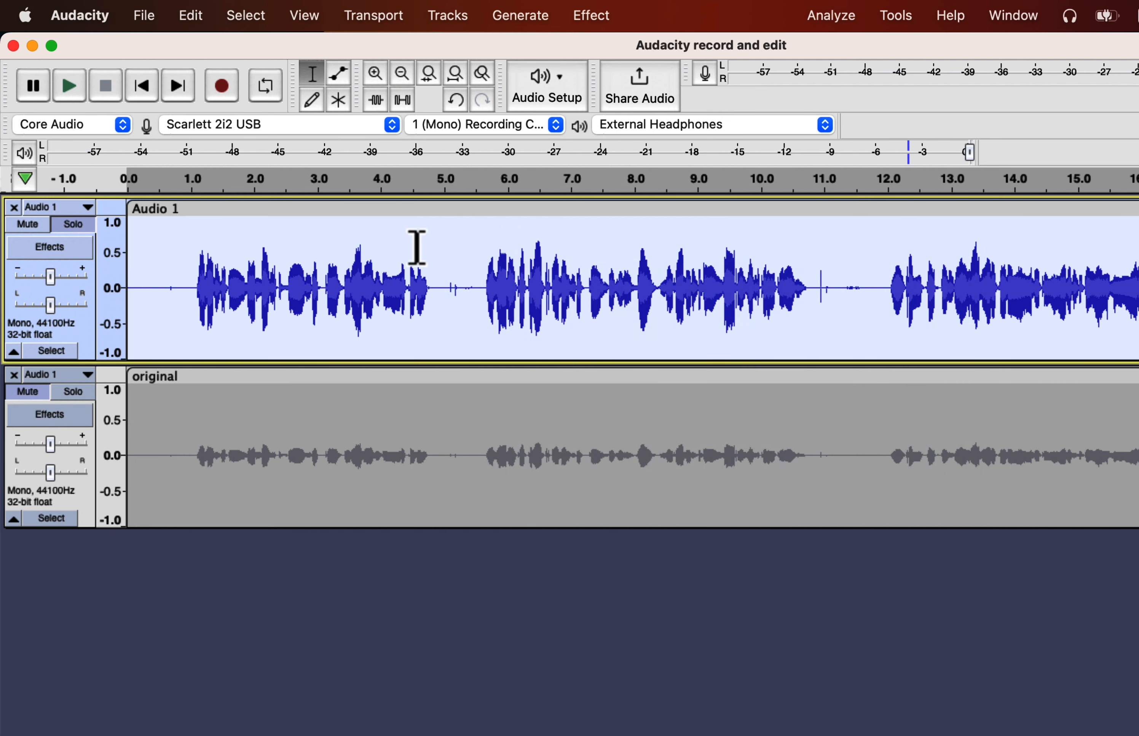
Revert the project through its history to the Modified Clip Name state, before any effects were applied.
left_click(305, 16)
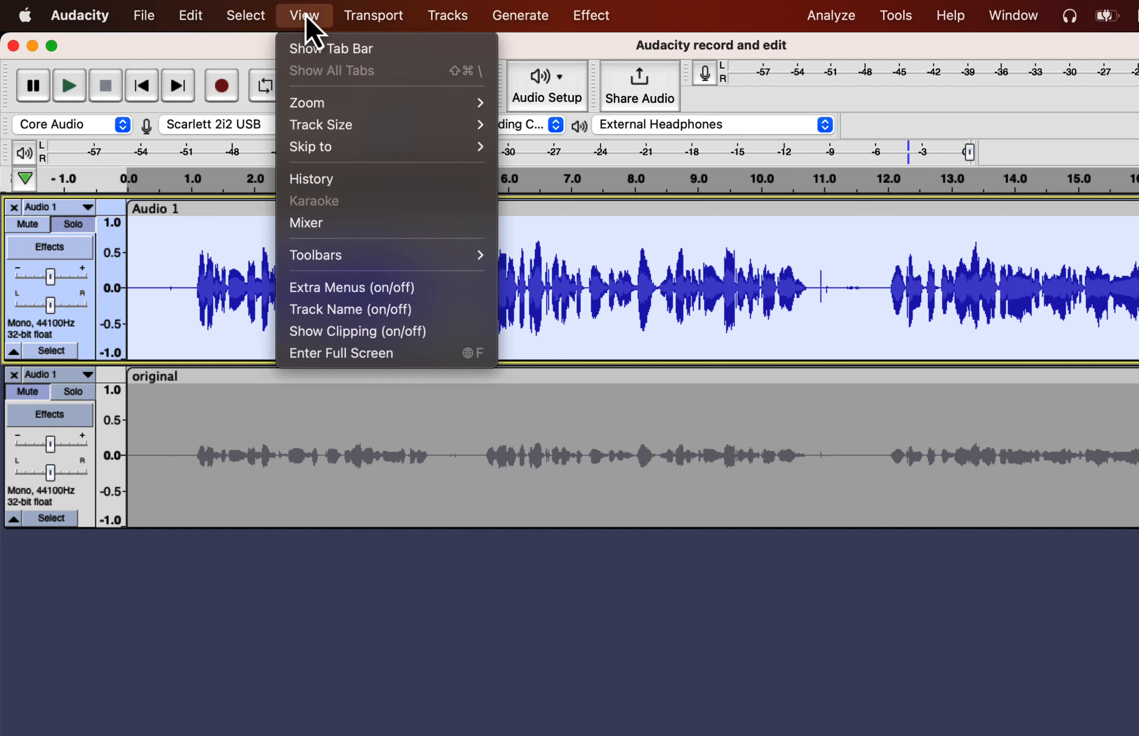
left_click(310, 180)
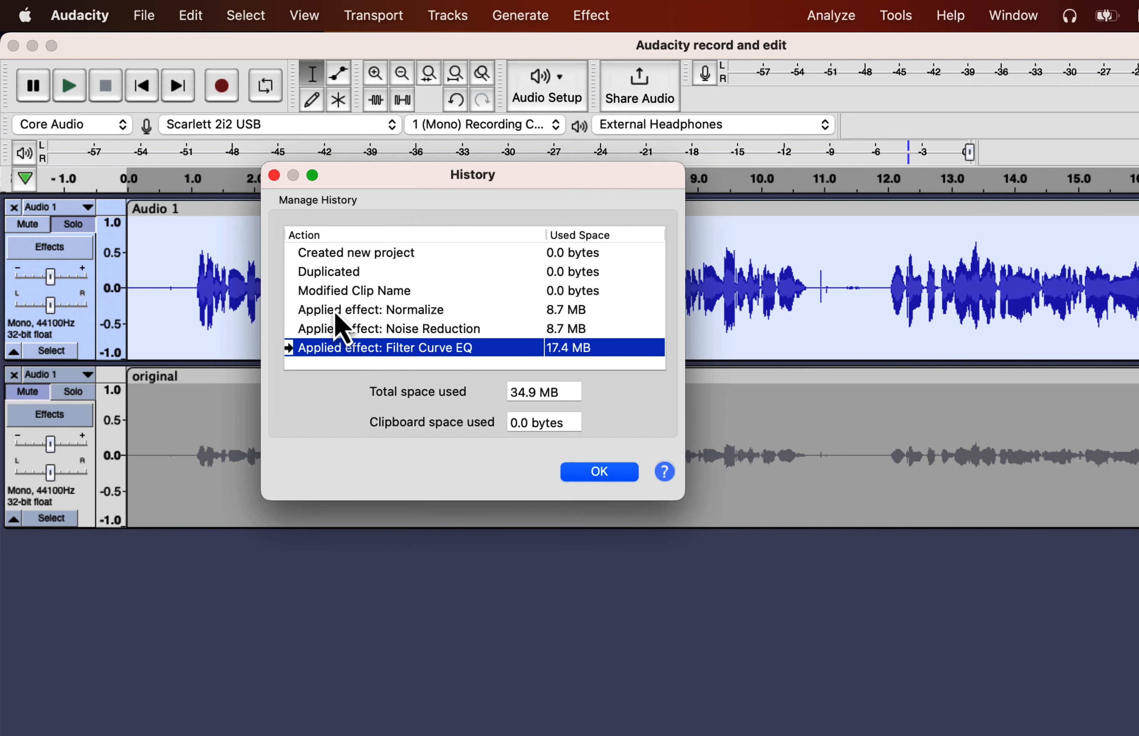
left_click(334, 293)
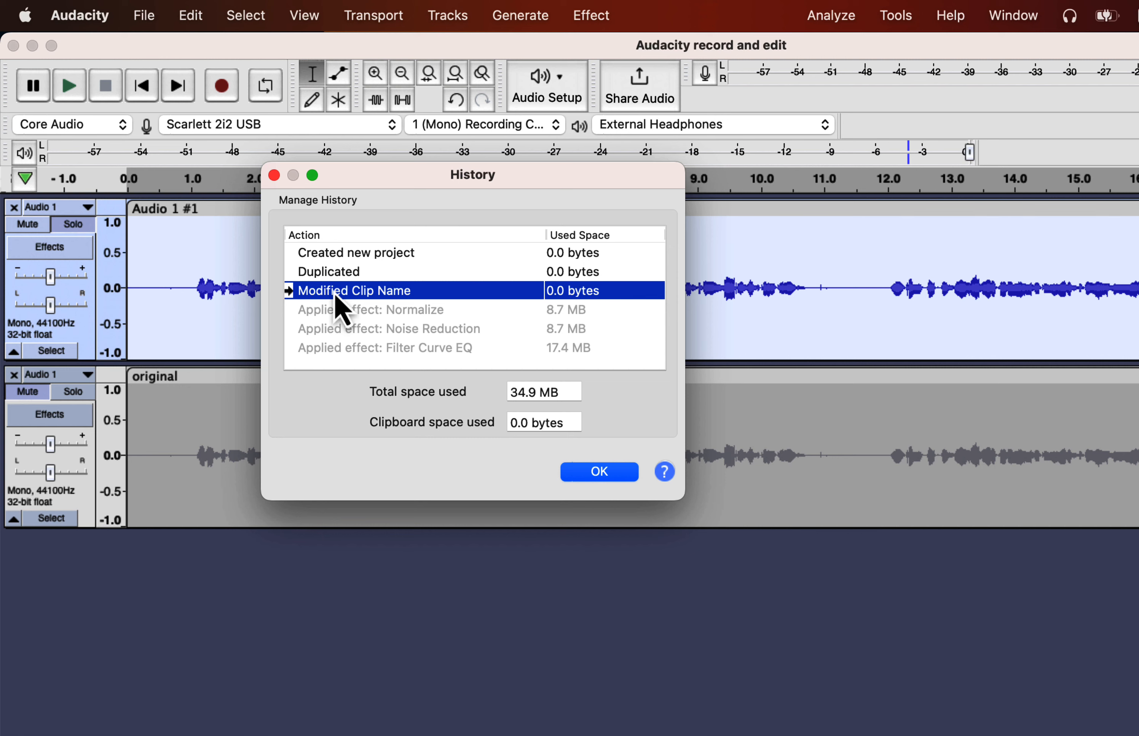
left_click(576, 473)
left_click(356, 341)
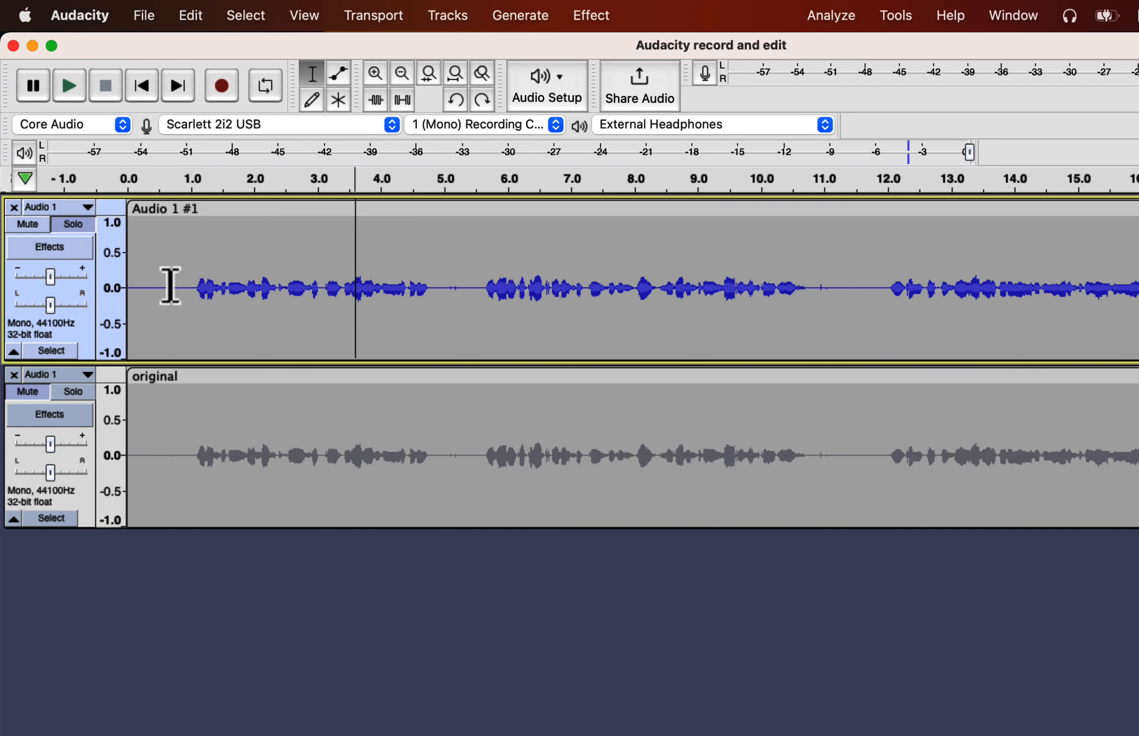
Apply Noise Reduction to the first track's whole clip with 6 dB reduction, sensitivity 6.00 and 6 frequency smoothing bands.
left_click_drag(190, 290, 127, 306)
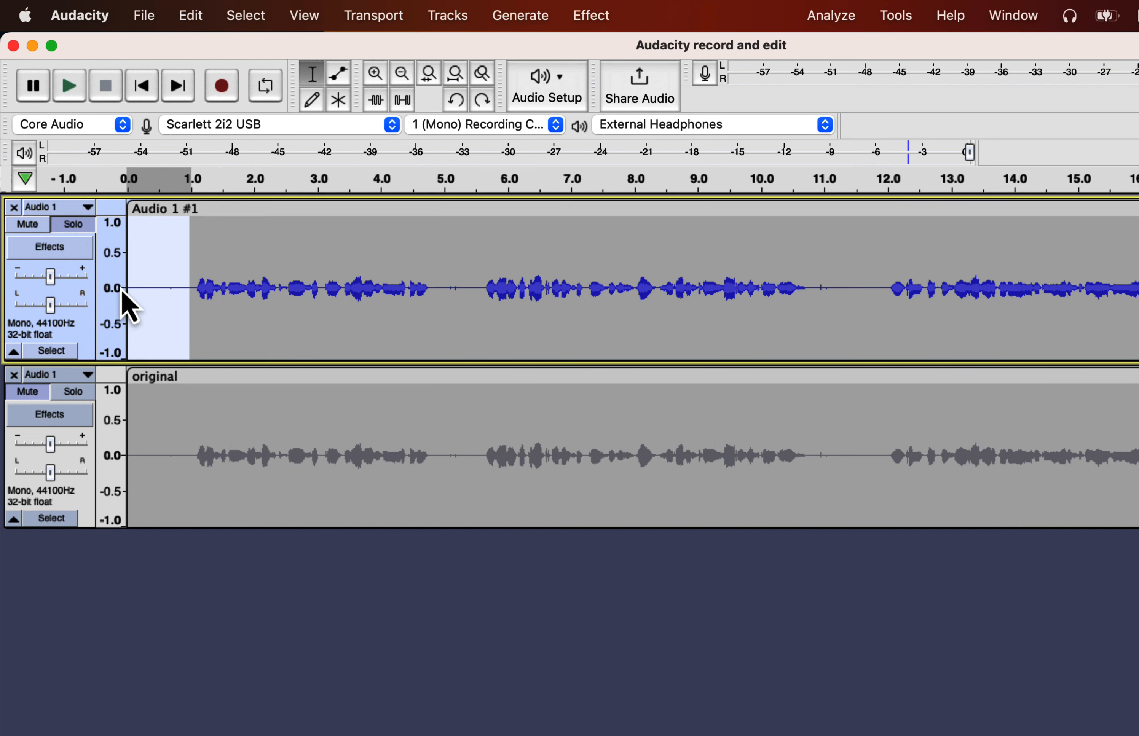
double_click(235, 261)
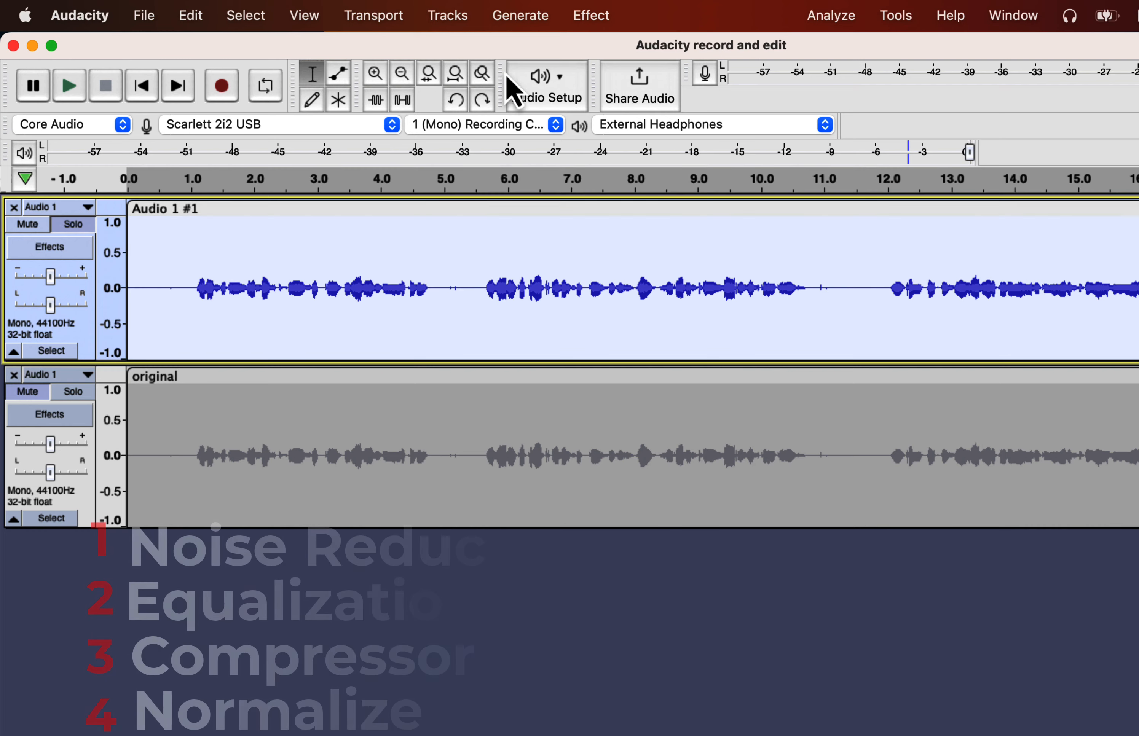
left_click(592, 15)
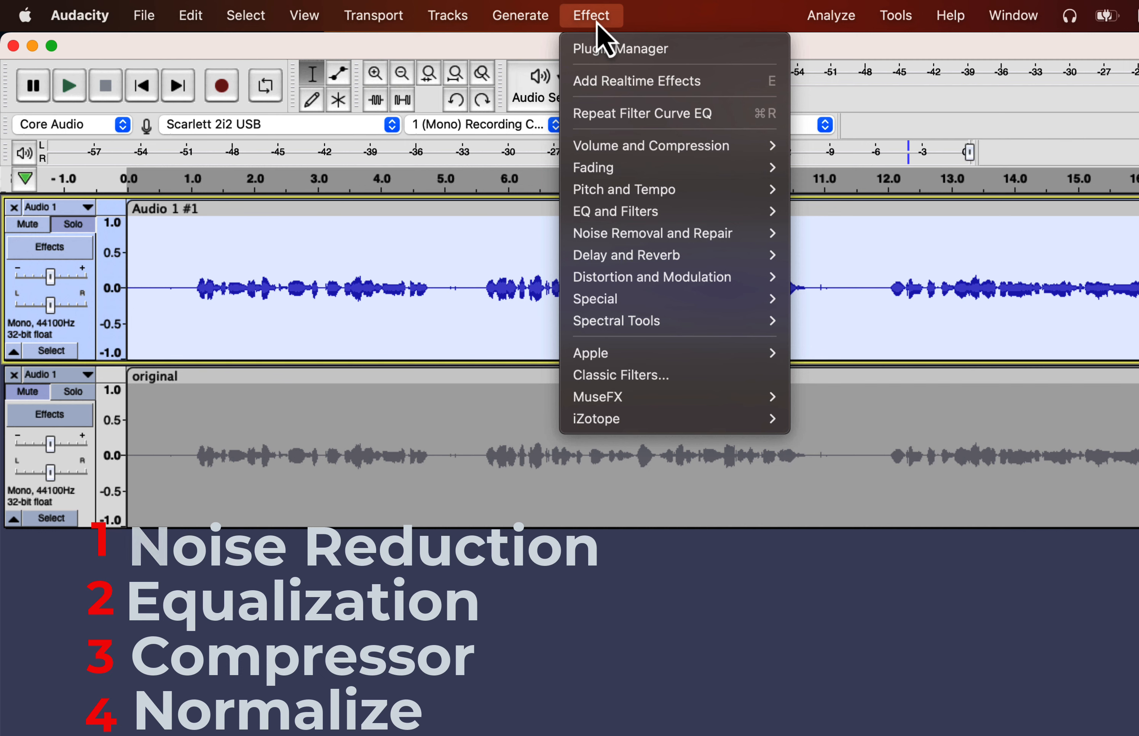
mouse_move(744, 234)
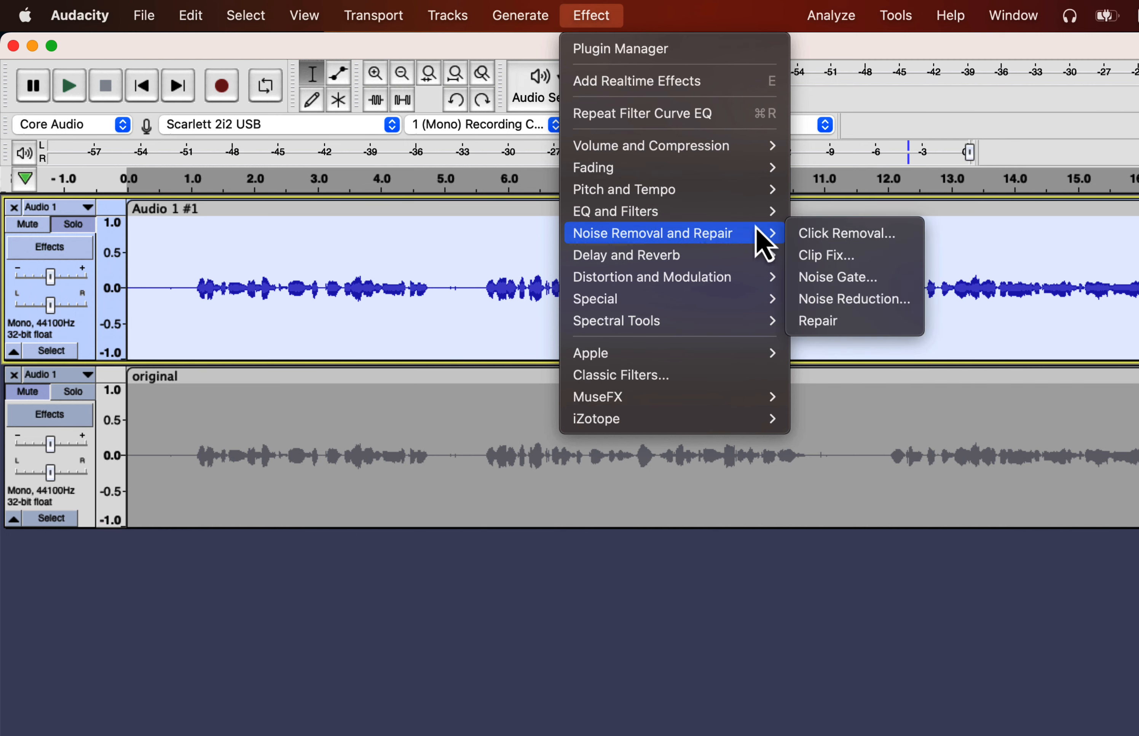
left_click(821, 295)
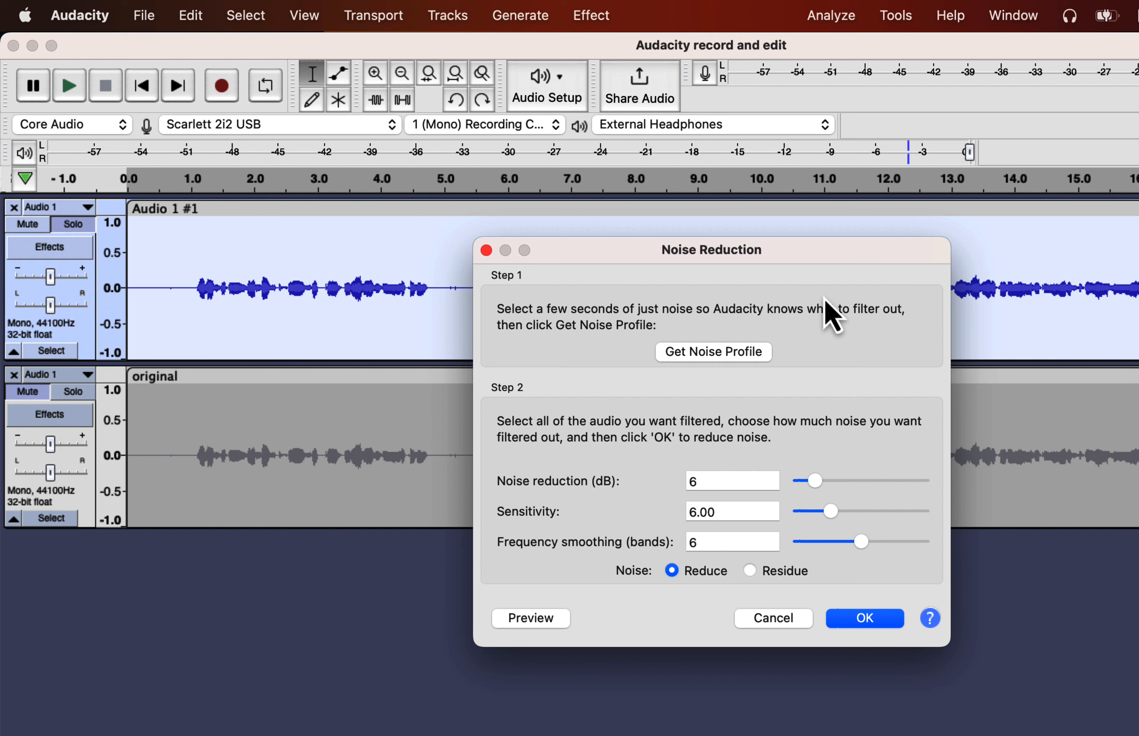
left_click(861, 622)
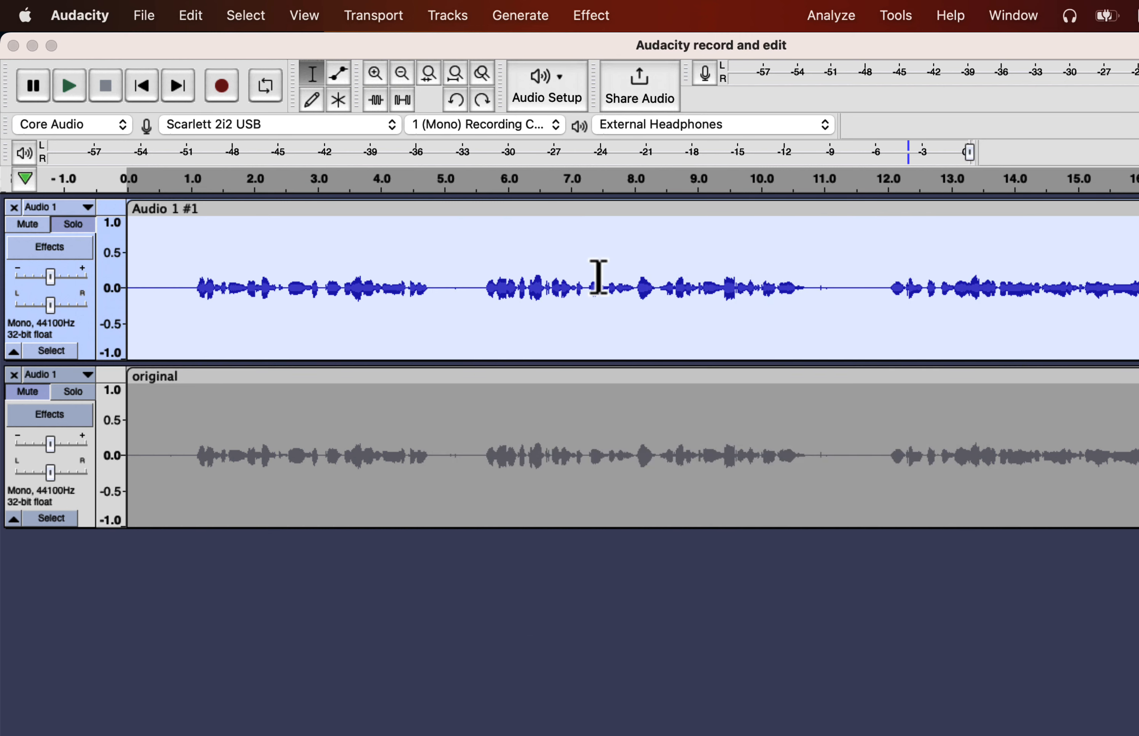
Apply the Filter Curve EQ to the first track's whole clip with the current curve.
left_click(591, 16)
mouse_move(763, 218)
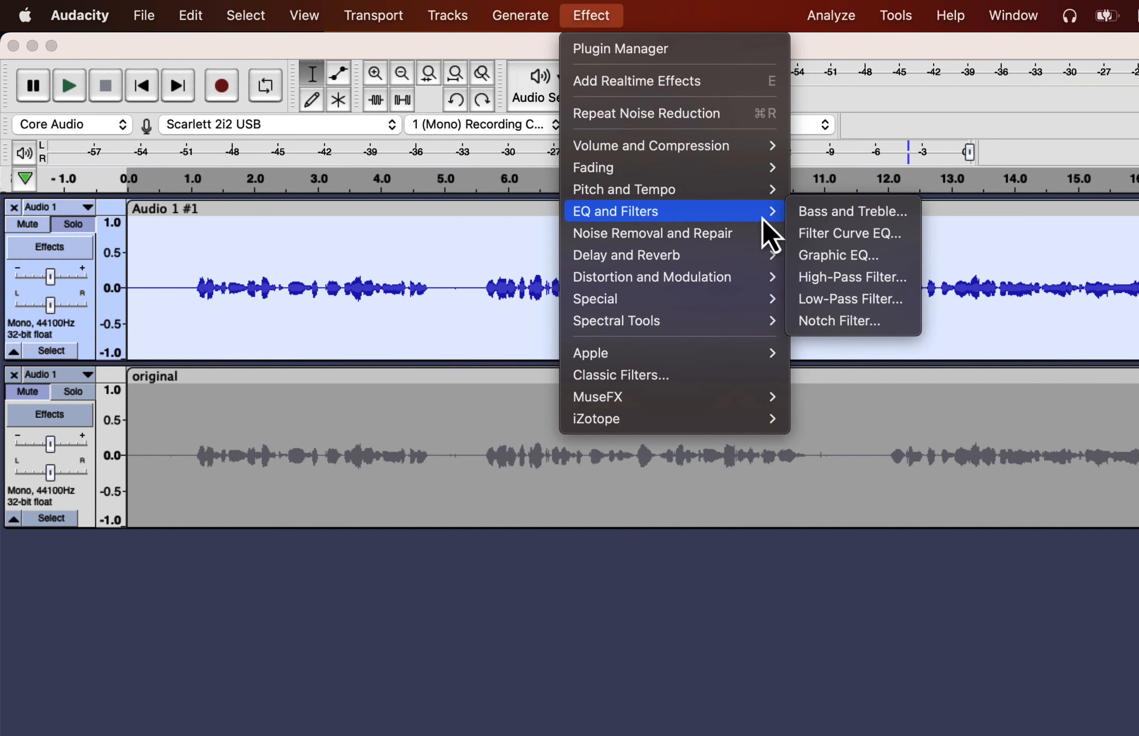
left_click(835, 234)
left_click(1095, 213)
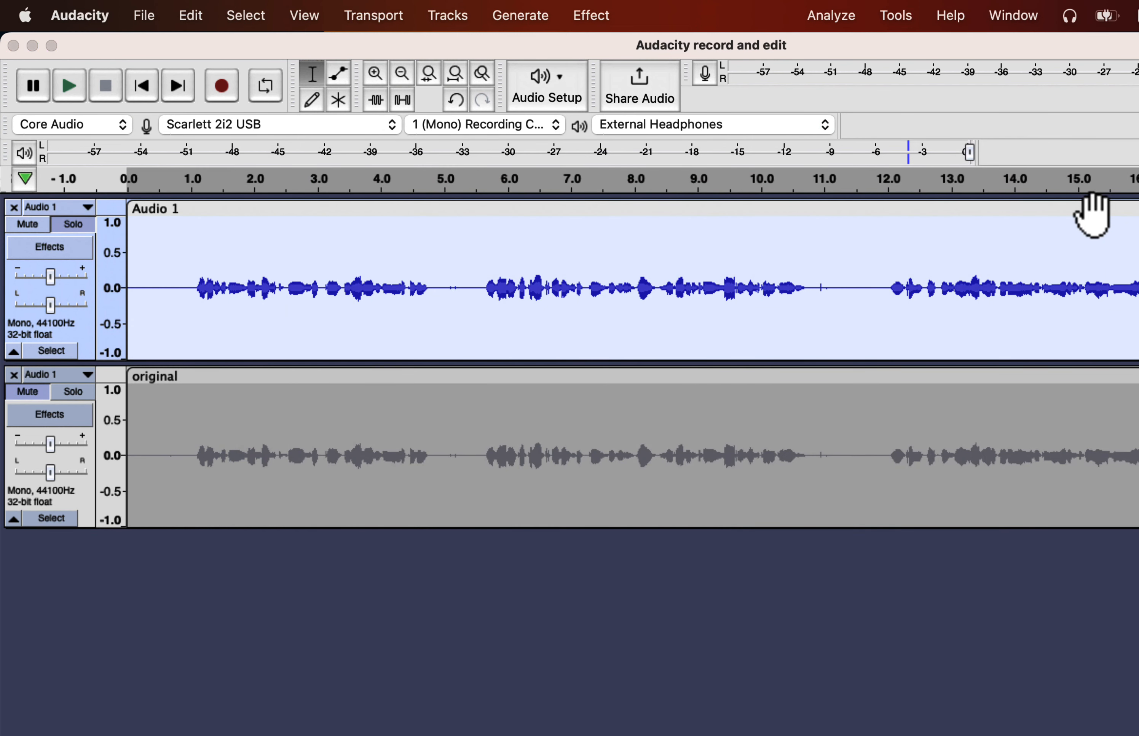
Examine the waveforms of both tracks along the timeline at full track height to judge the first track's peak levels.
scroll(1088, 247, "right", 10)
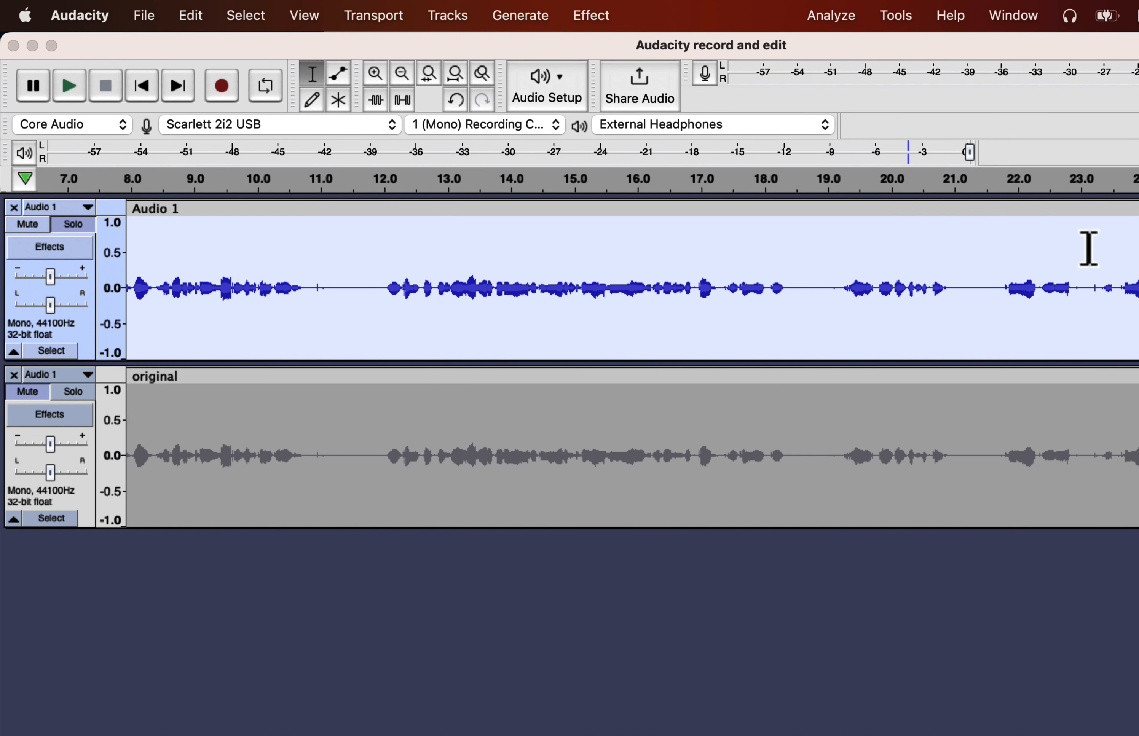
scroll(1088, 248, "right", 5)
scroll(1088, 248, "right", 6)
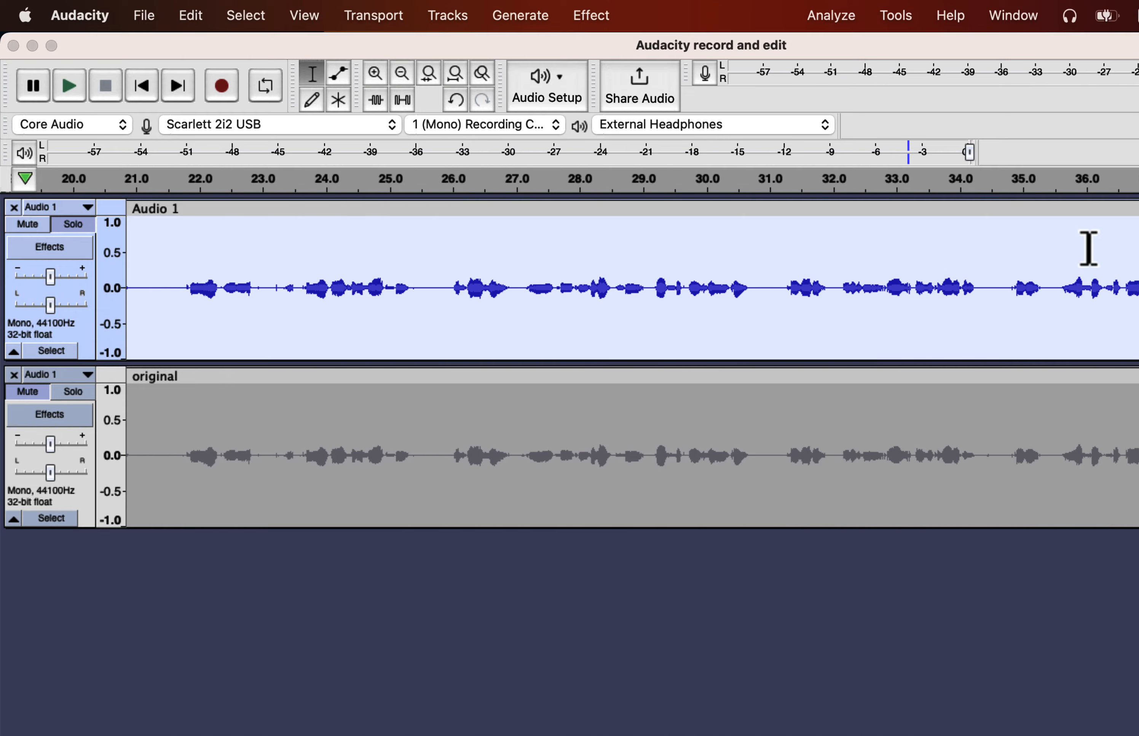
scroll(1087, 248, "right", 10)
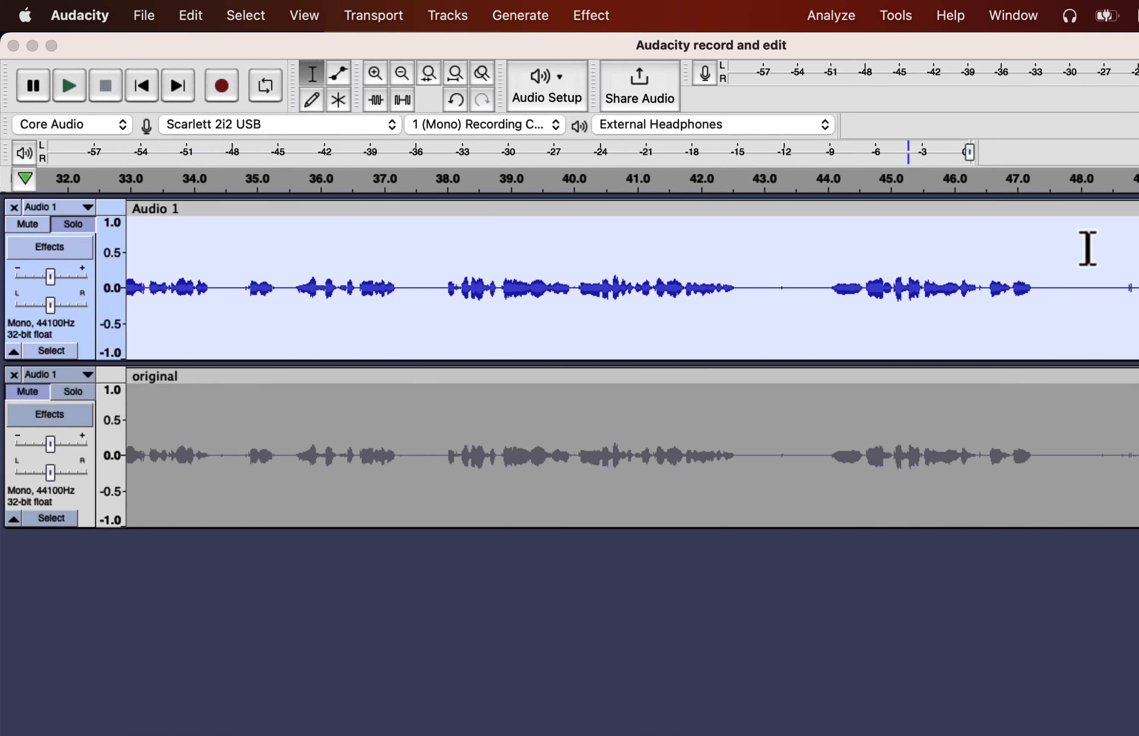
key("super+shift+f")
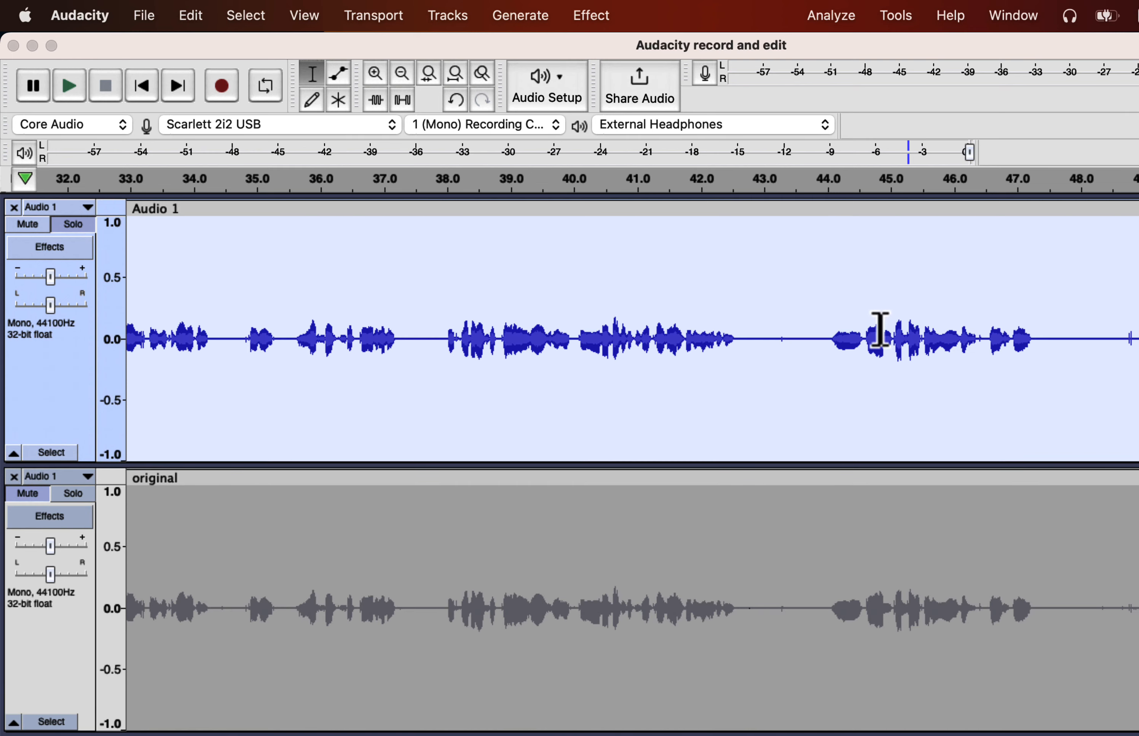
scroll(880, 330, "left", 8)
scroll(880, 330, "left", 13)
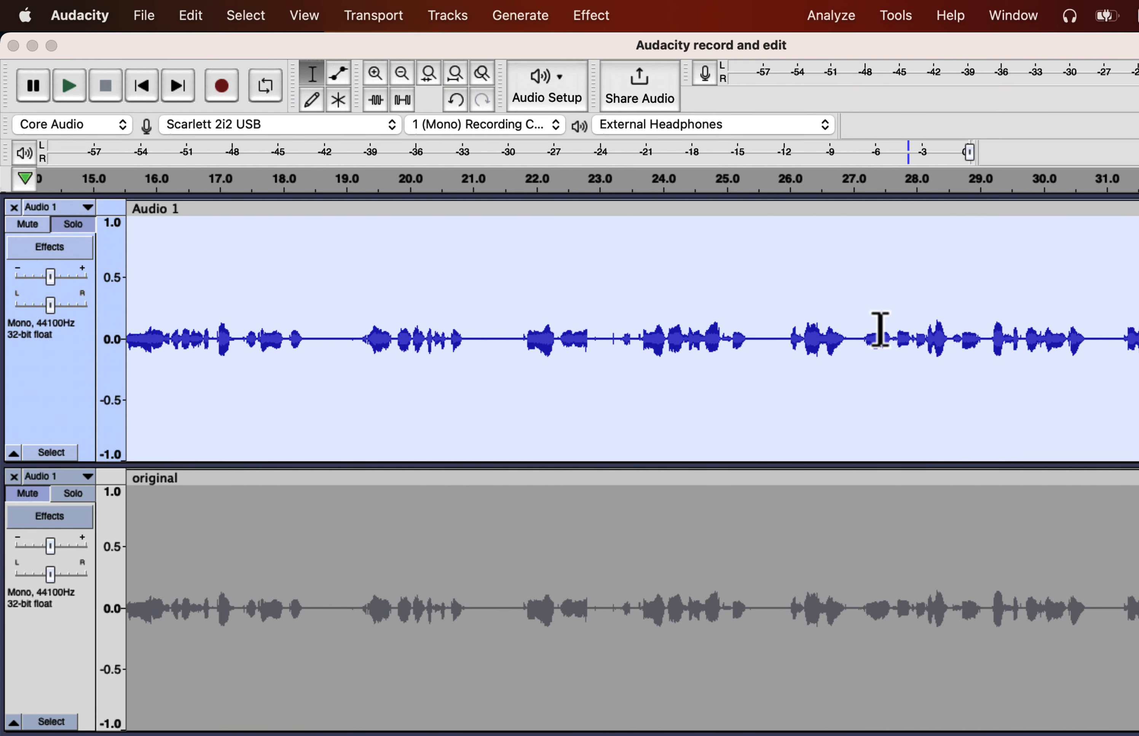
scroll(880, 331, "left", 7)
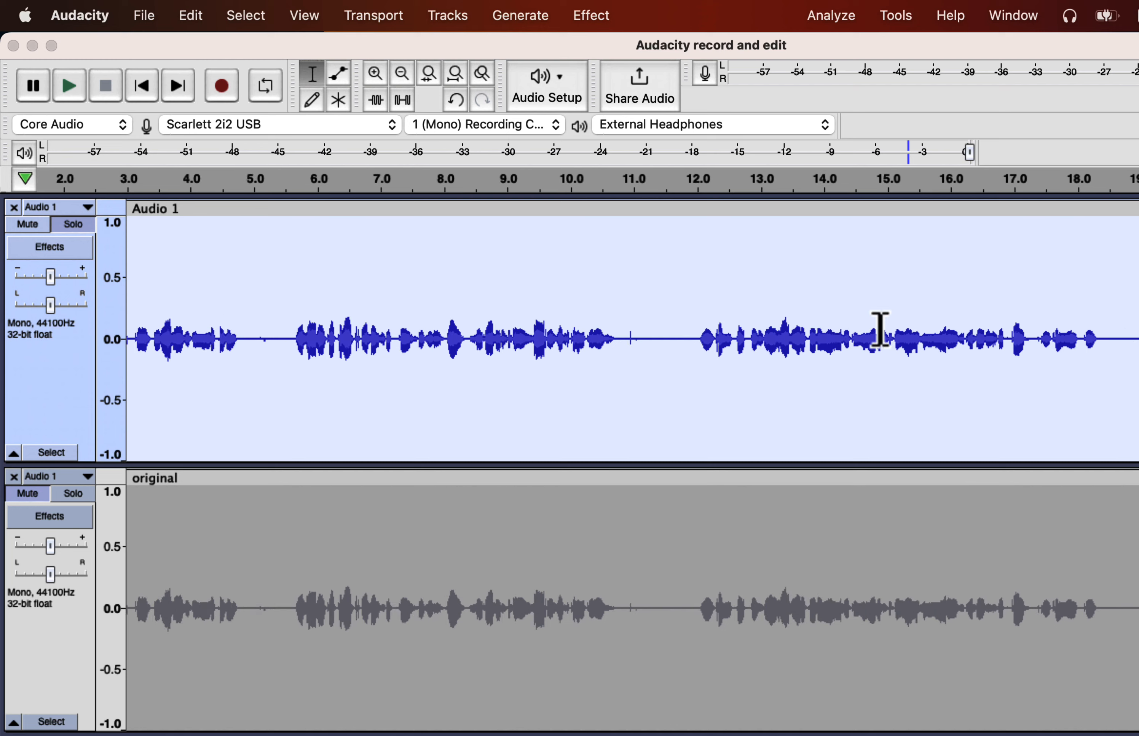
Play the first track from the pause before the second phrase to check its level on the playback meter, and stop playback.
left_click(432, 330)
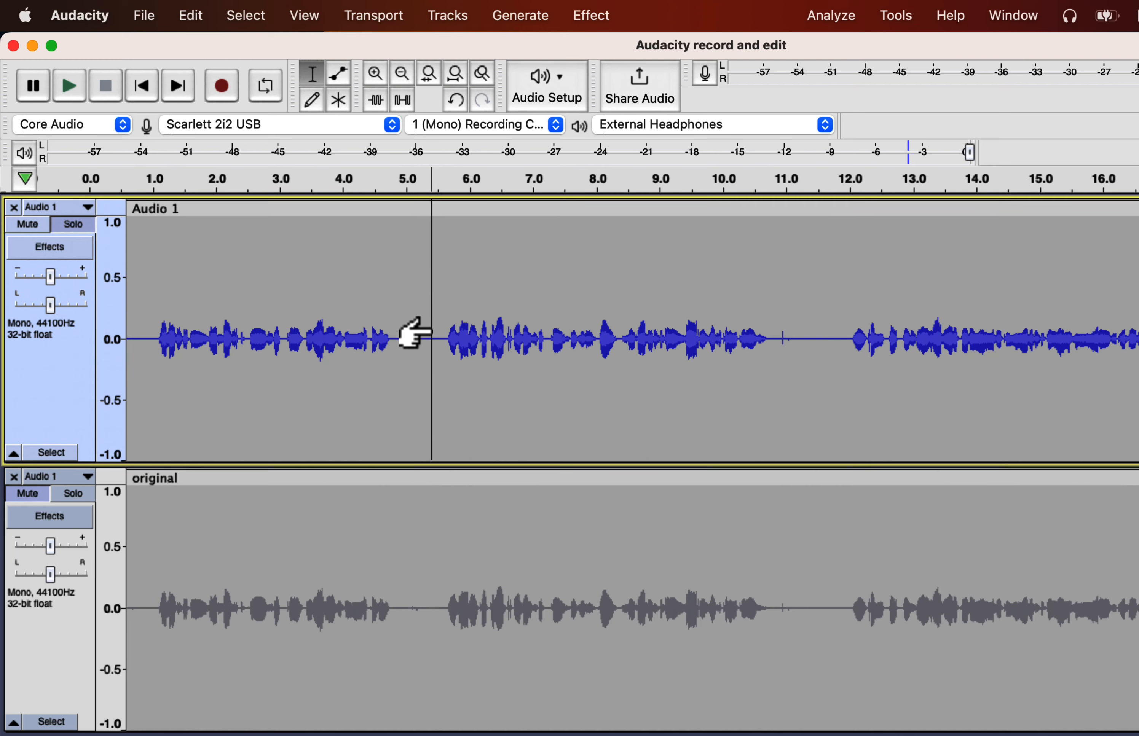
key("space")
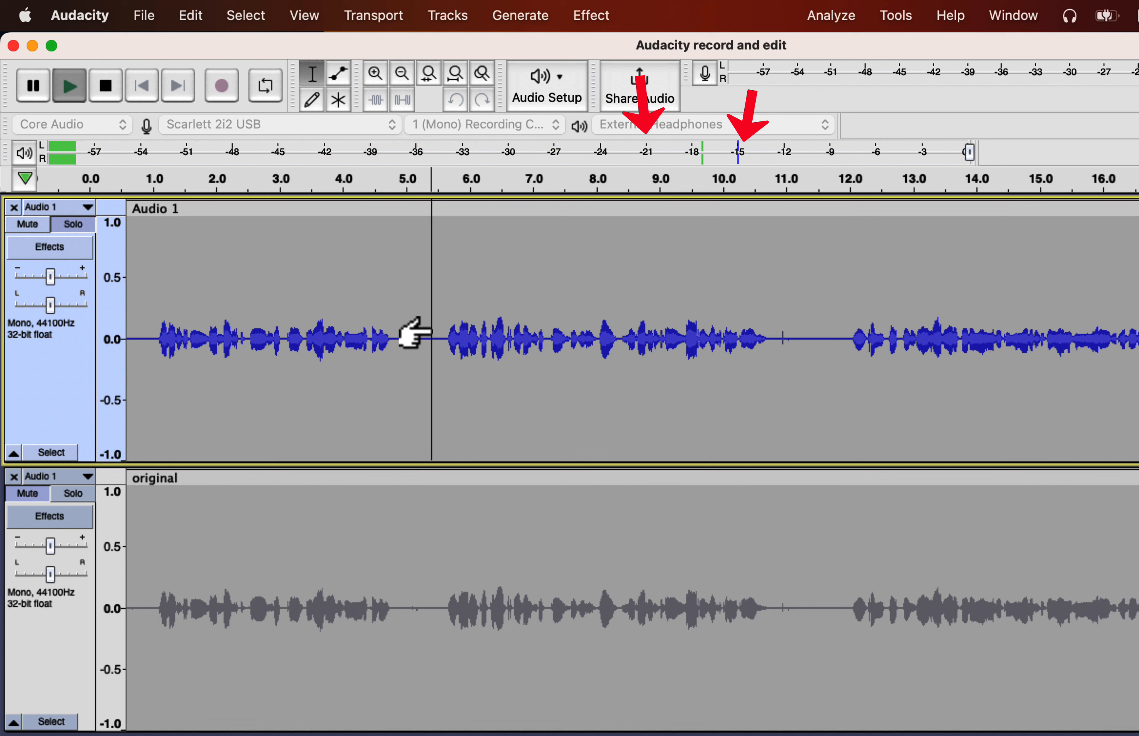
key("space")
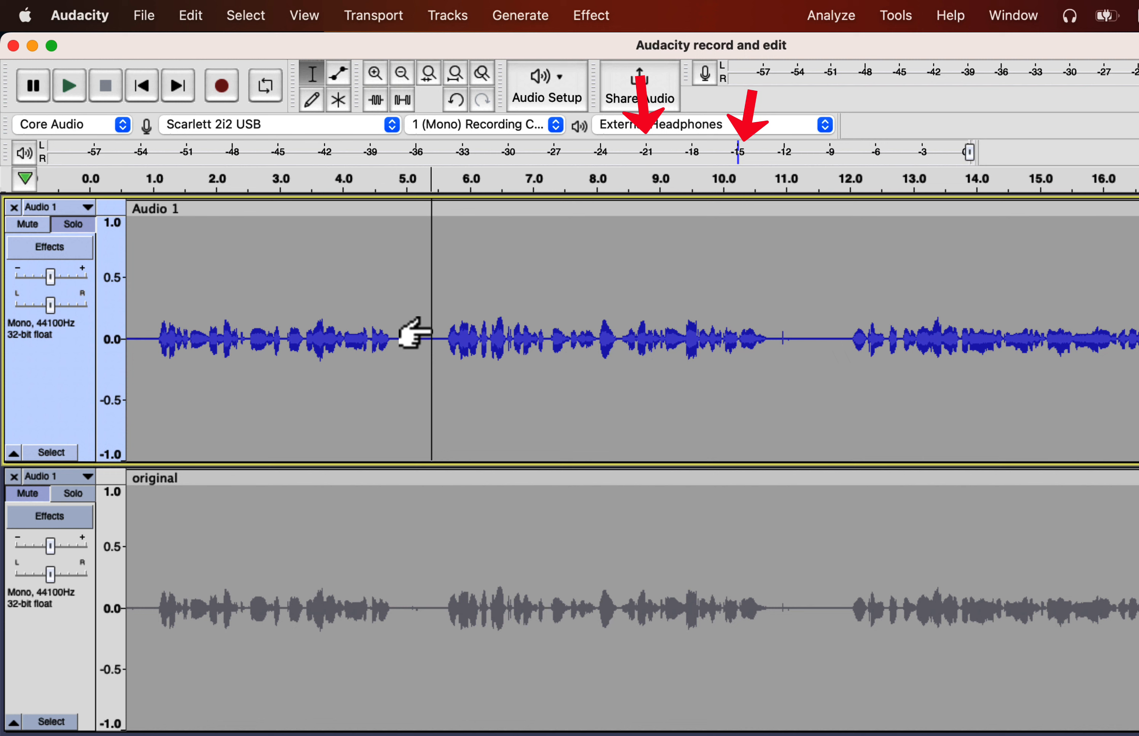
Play only the first second of silence in the first track to check its noise floor on the playback meter.
left_click_drag(192, 325, 120, 323)
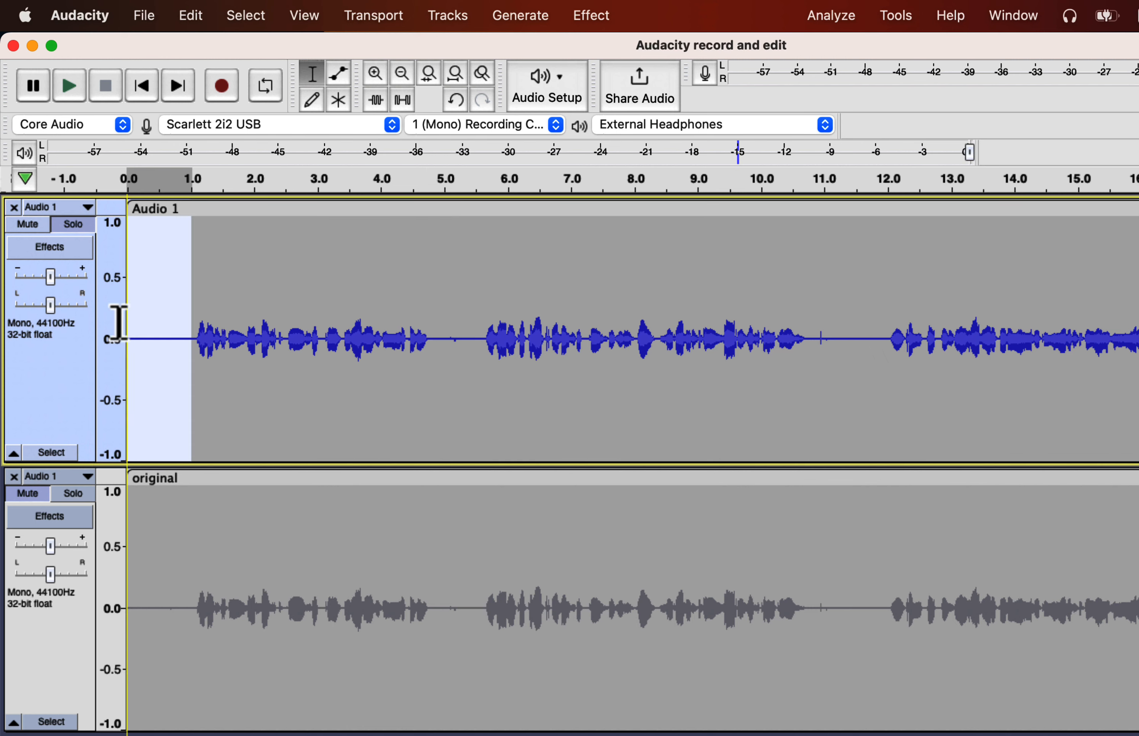
key("space")
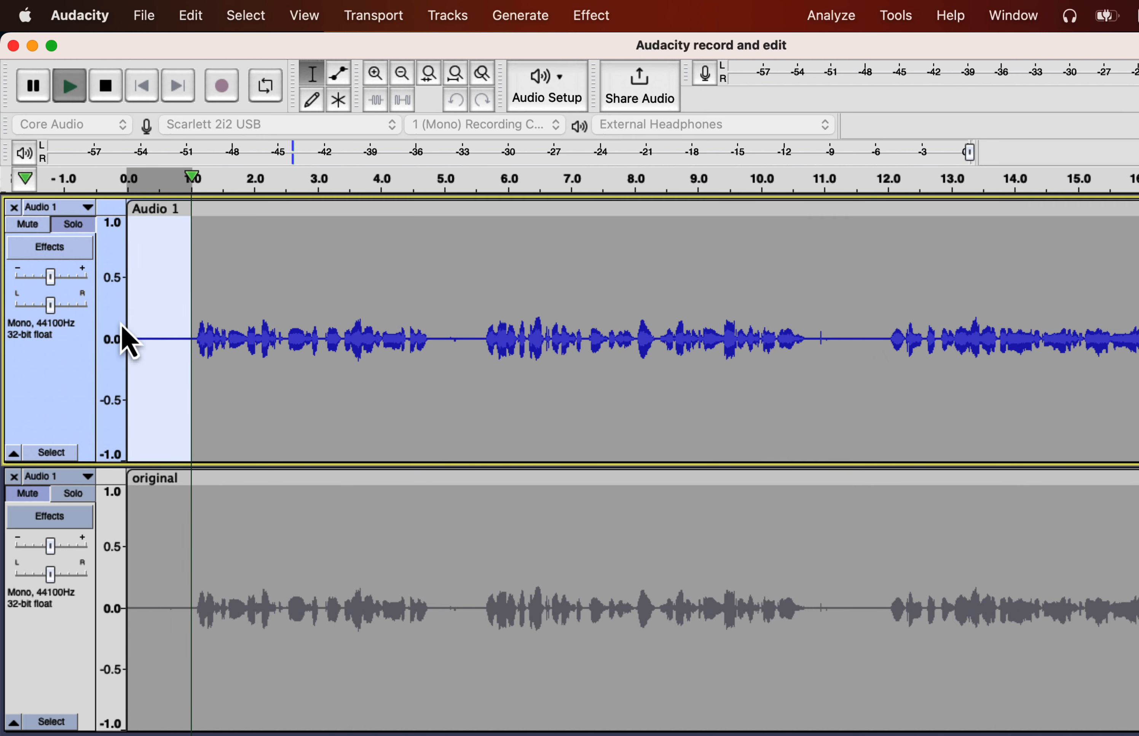
key("space")
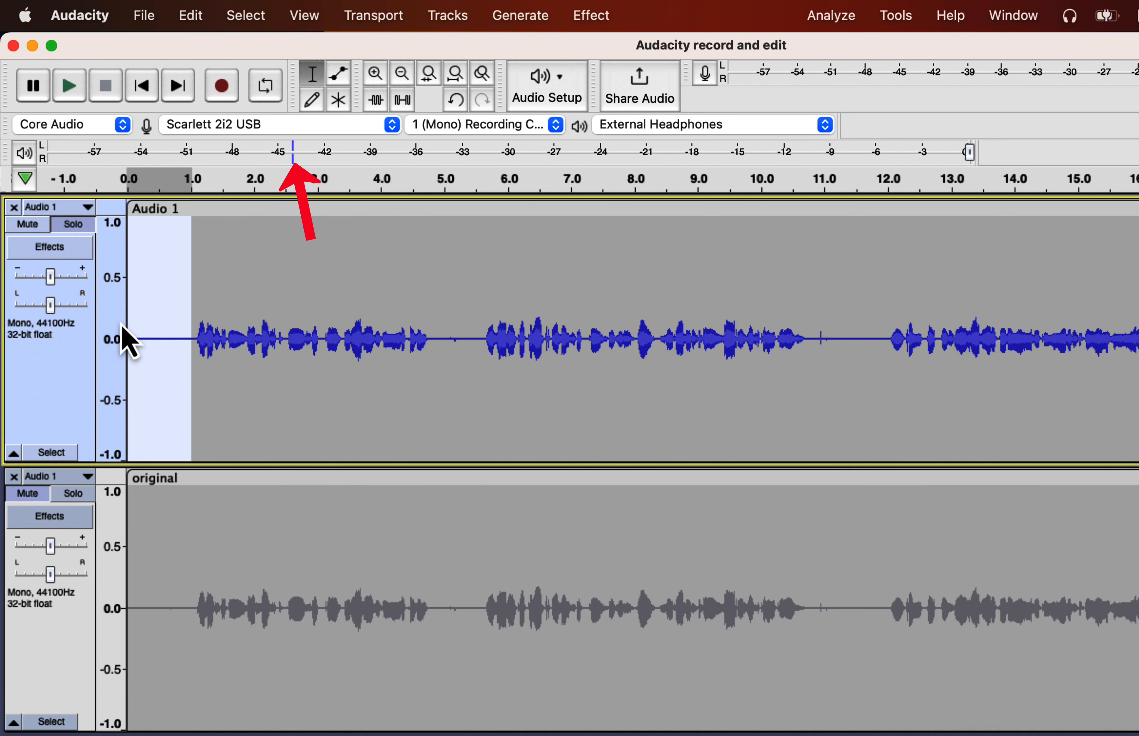
Compress the first track's whole clip with threshold -18 dB, noise floor -35 dB and ratio 4:1, based on peaks and without make-up gain.
double_click(251, 305)
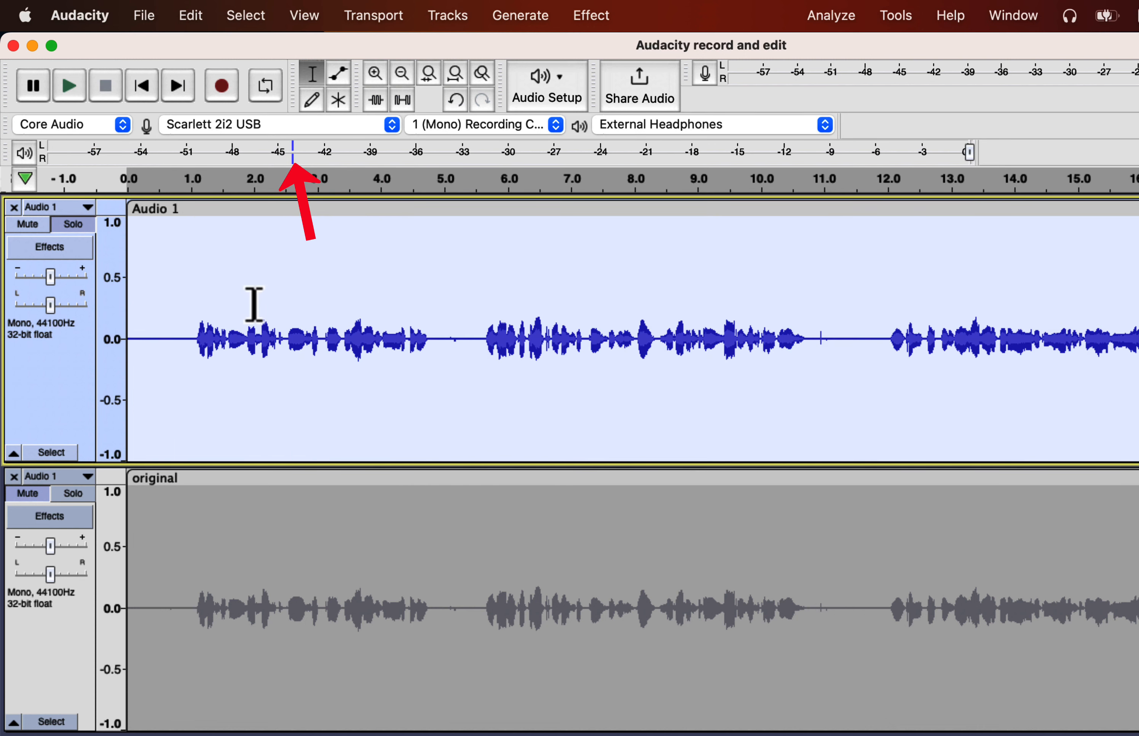
left_click(592, 15)
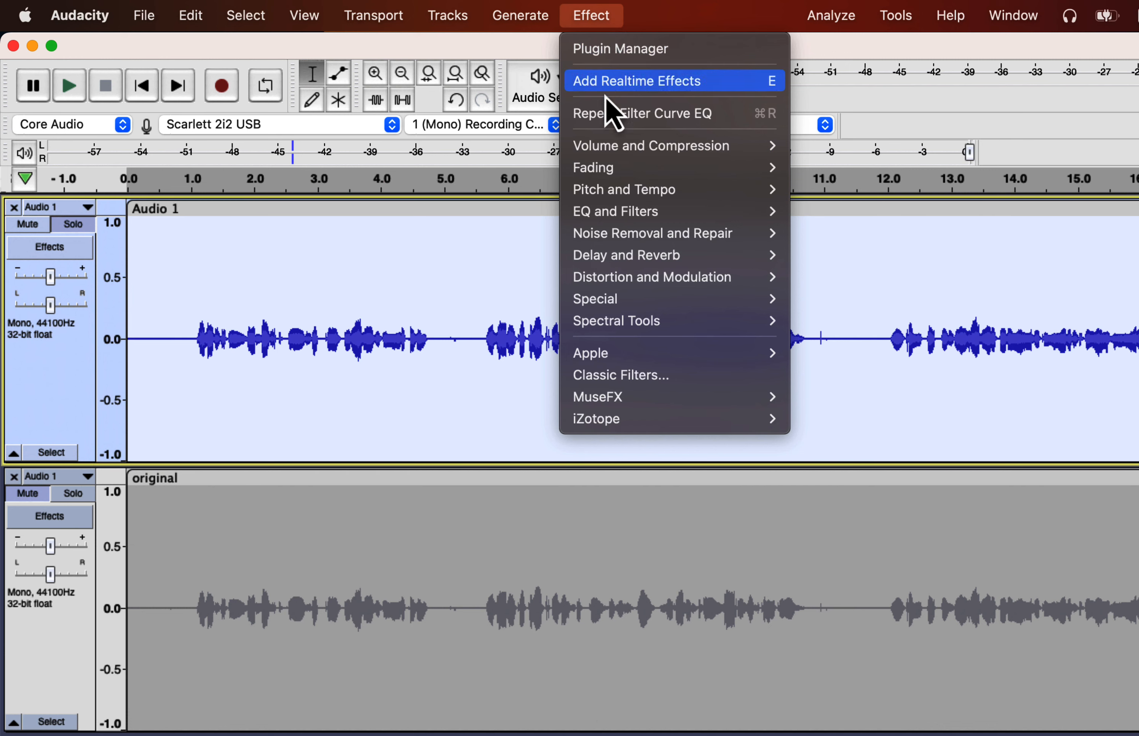
mouse_move(612, 151)
left_click(833, 191)
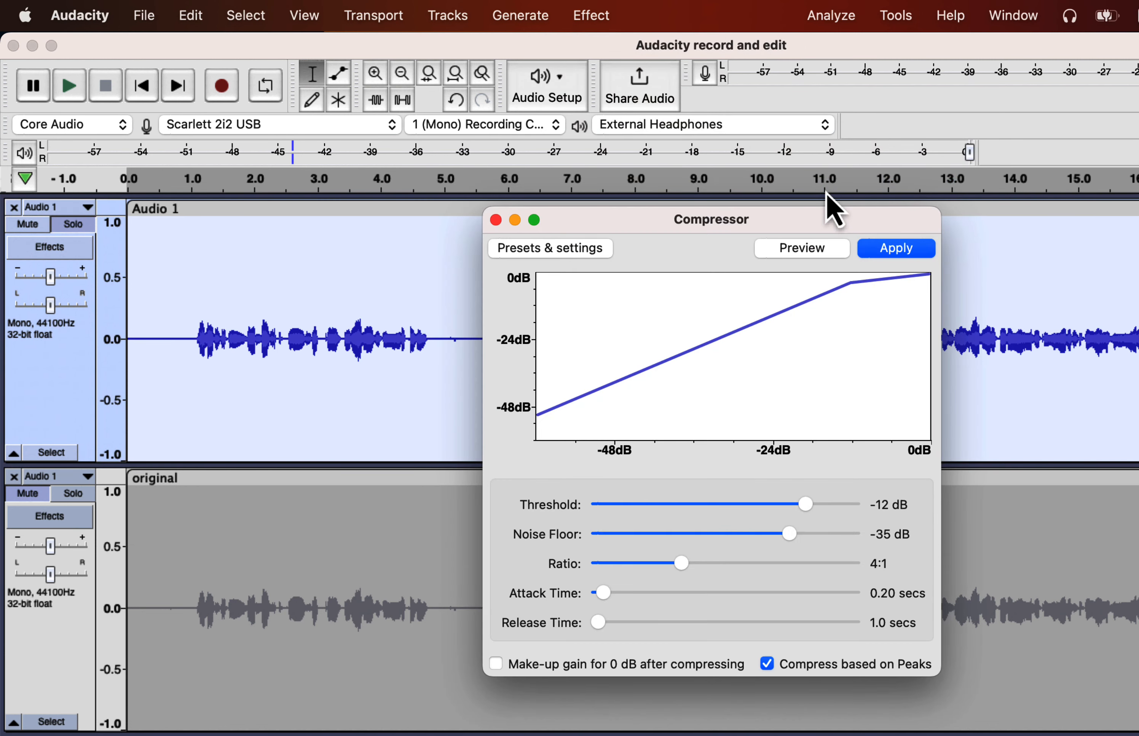
left_click_drag(806, 505, 782, 505)
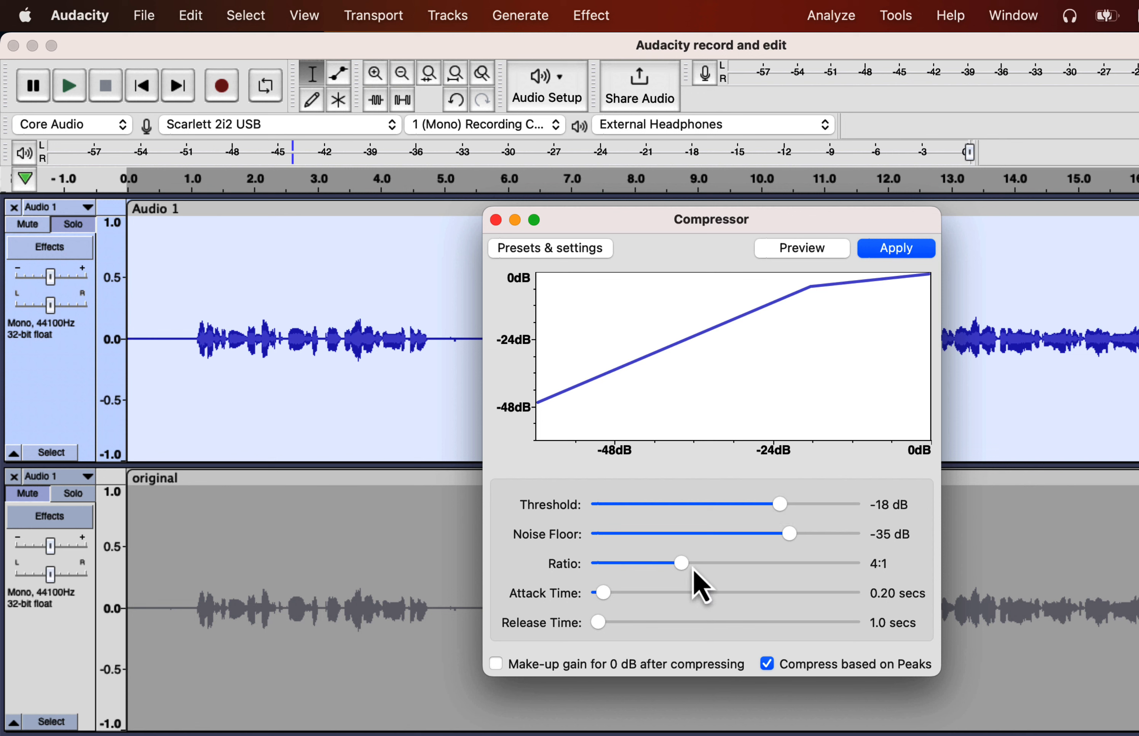
mouse_move(681, 565)
left_mouse_down()
mouse_move(651, 565)
mouse_move(684, 562)
left_mouse_up()
left_click(882, 249)
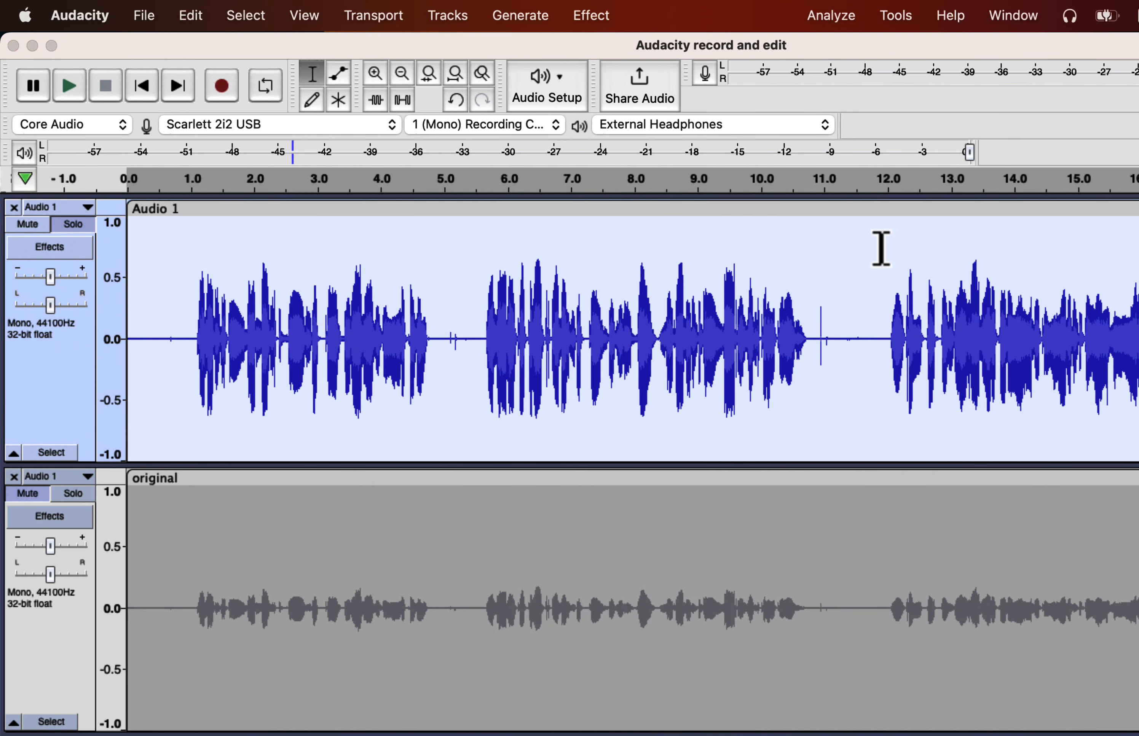
Play the first track from just after its start to check the compressed level on the playback meter, and stop playback.
left_click(134, 318)
key("space")
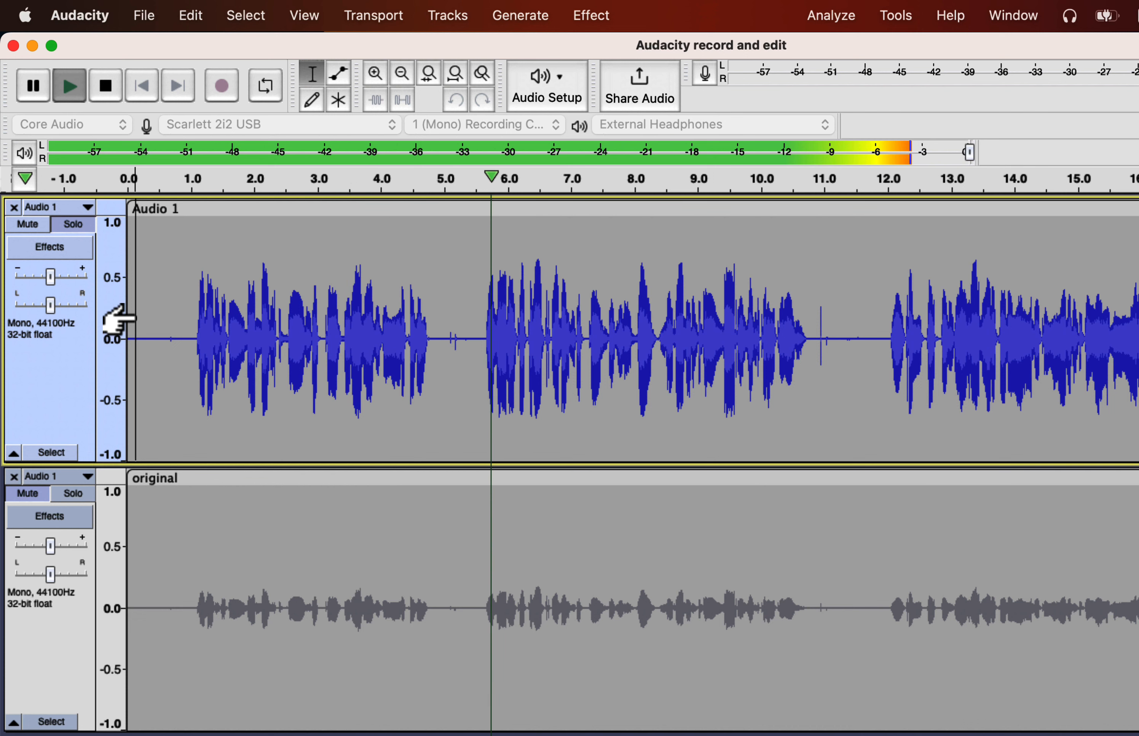
key("space")
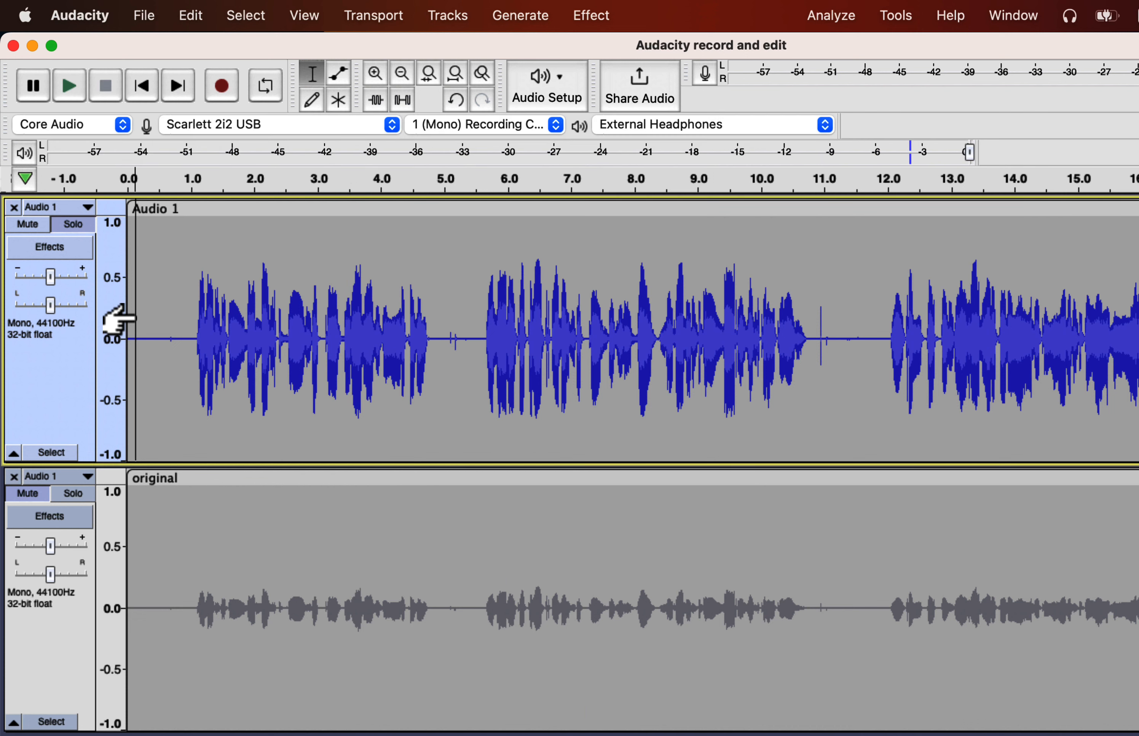
Normalize the first track's whole clip to a peak amplitude of -3.0 dB with DC offset removal enabled.
left_click(119, 318)
left_click(593, 16)
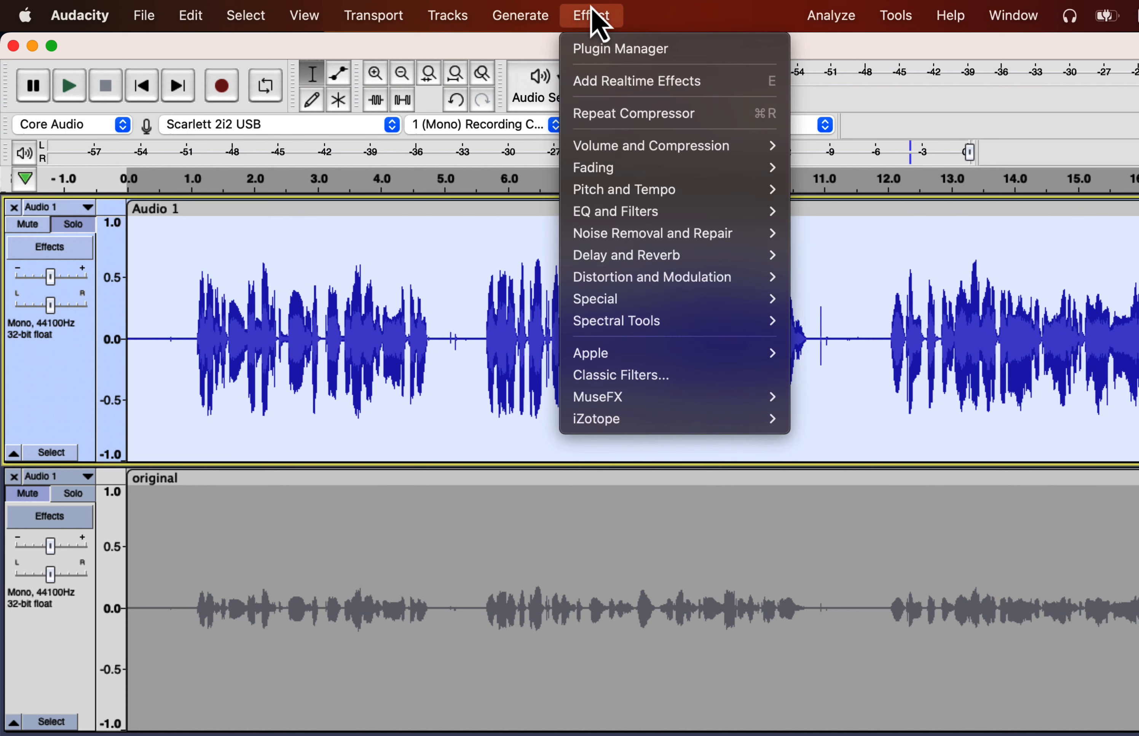
mouse_move(775, 143)
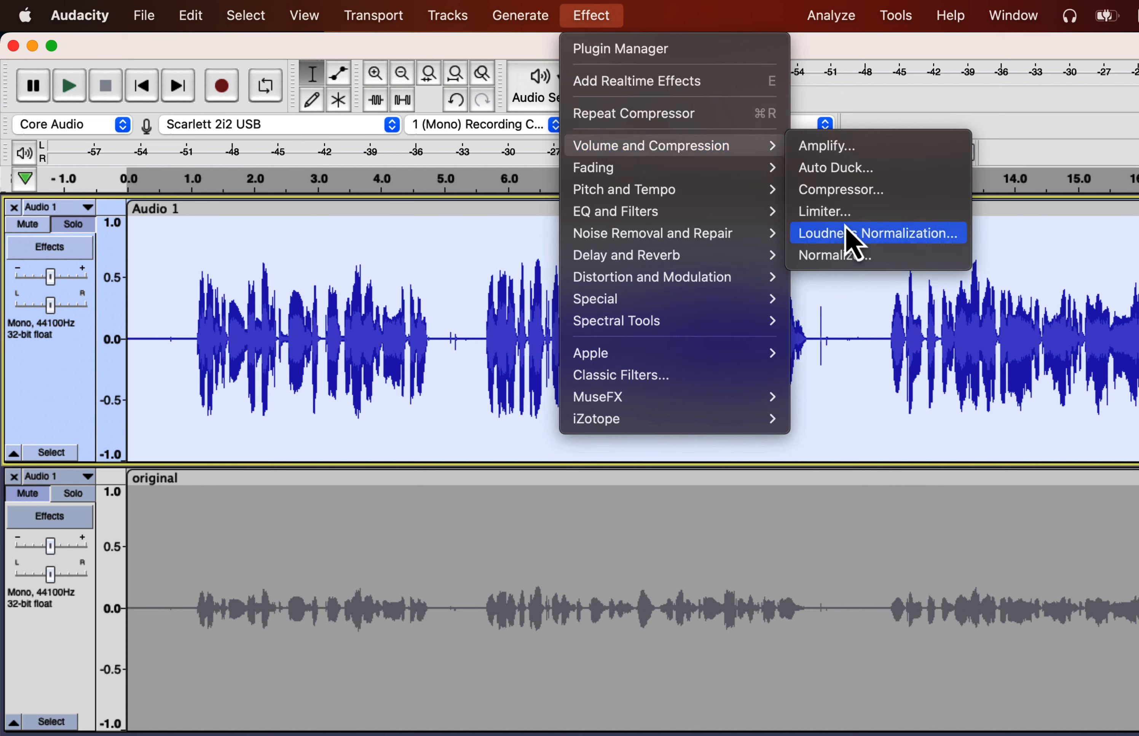
left_click(846, 258)
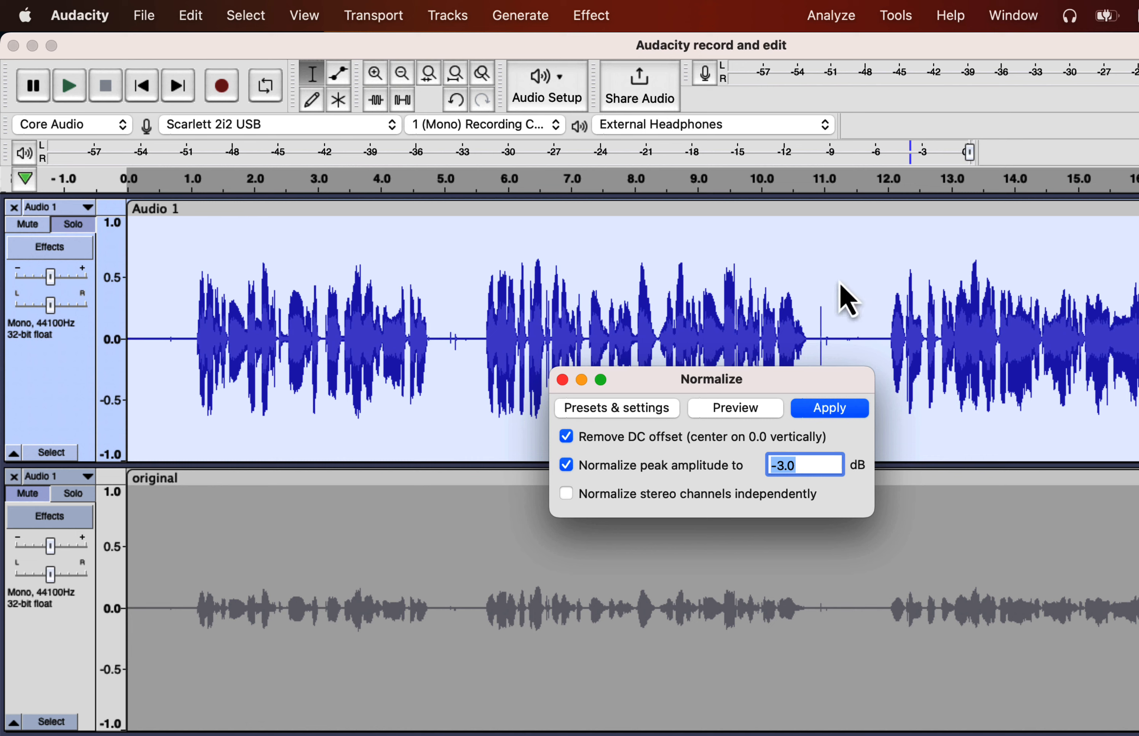
left_click(823, 411)
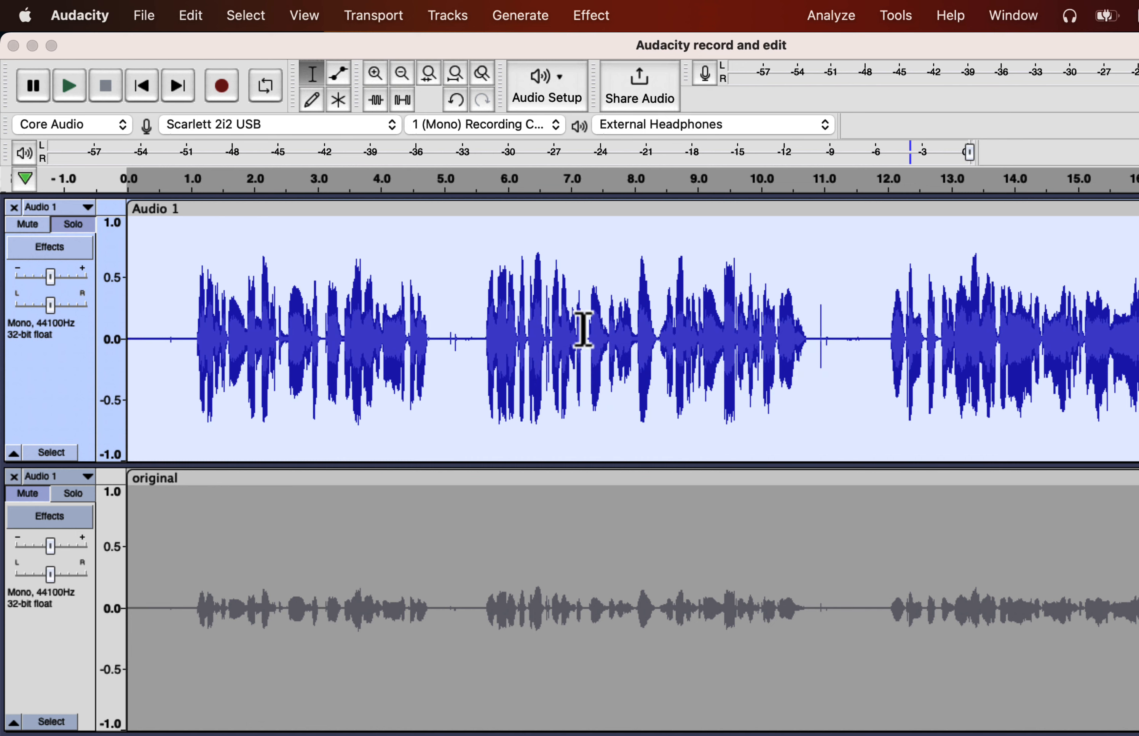
Play the first track from the pause before the third phrase to check its normalized peak level, and stop playback.
scroll(582, 331, "right", 5)
left_click(465, 316)
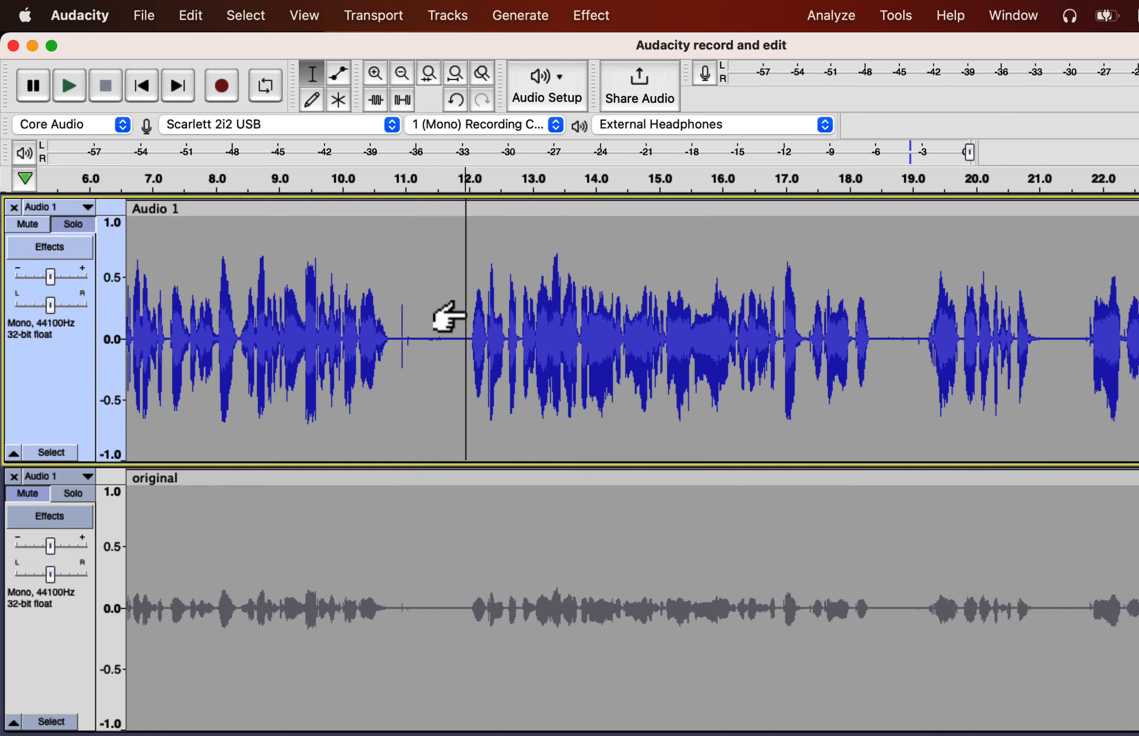
left_click(442, 322)
key("space")
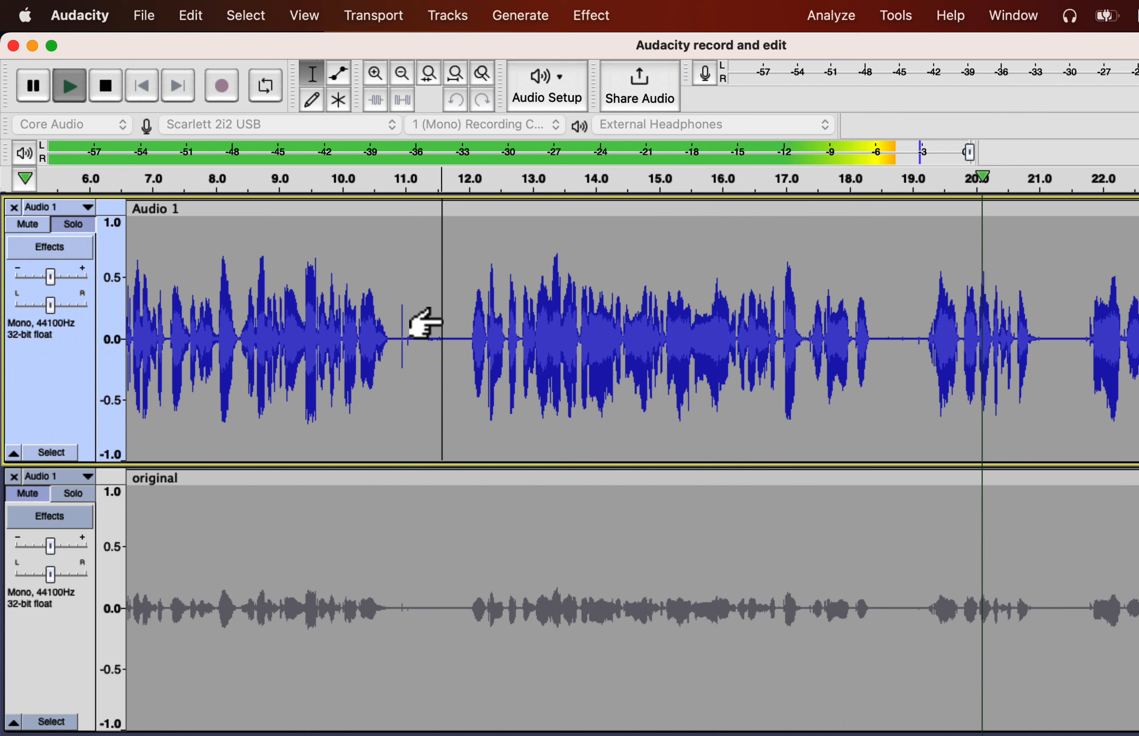
key("space")
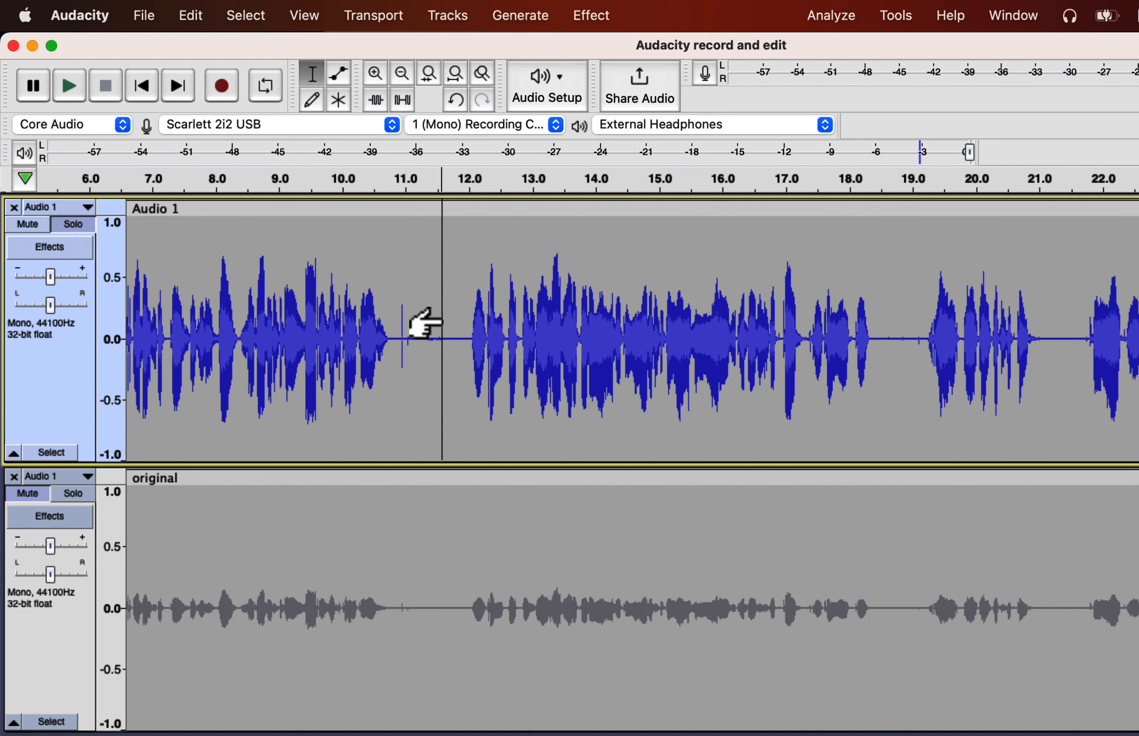
Apply Loudness Normalization to the first track's whole clip, using perceived loudness with a target of -23 LUFS.
double_click(442, 317)
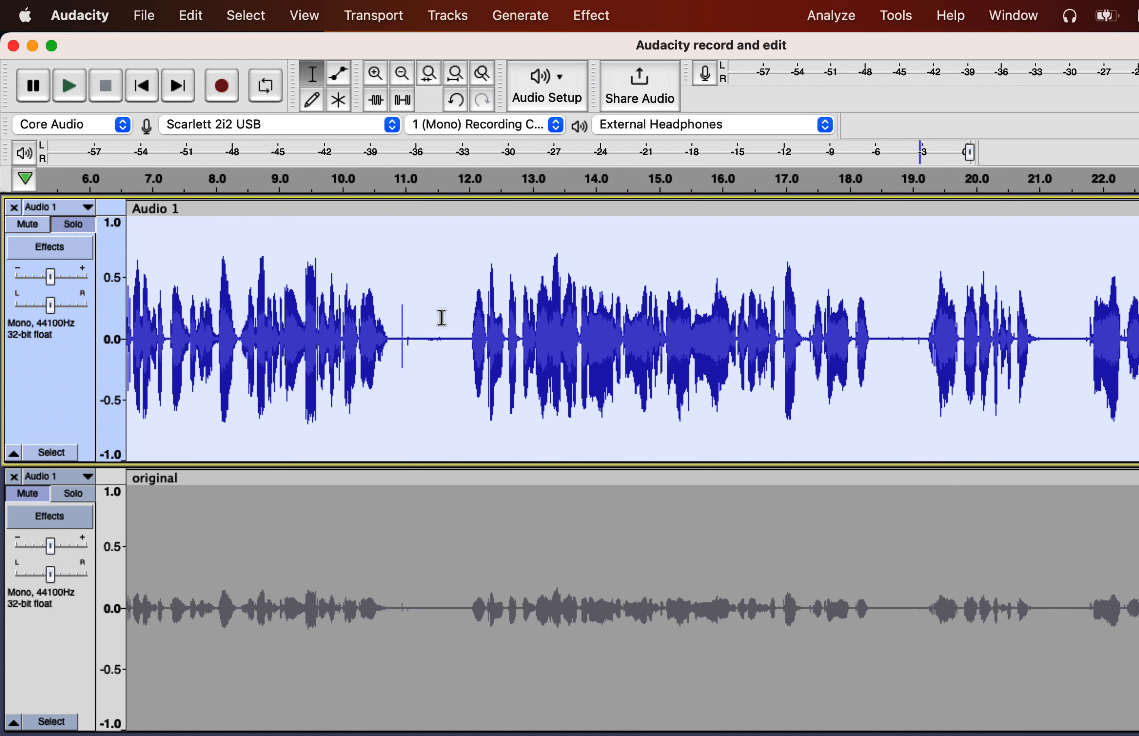
left_click(618, 16)
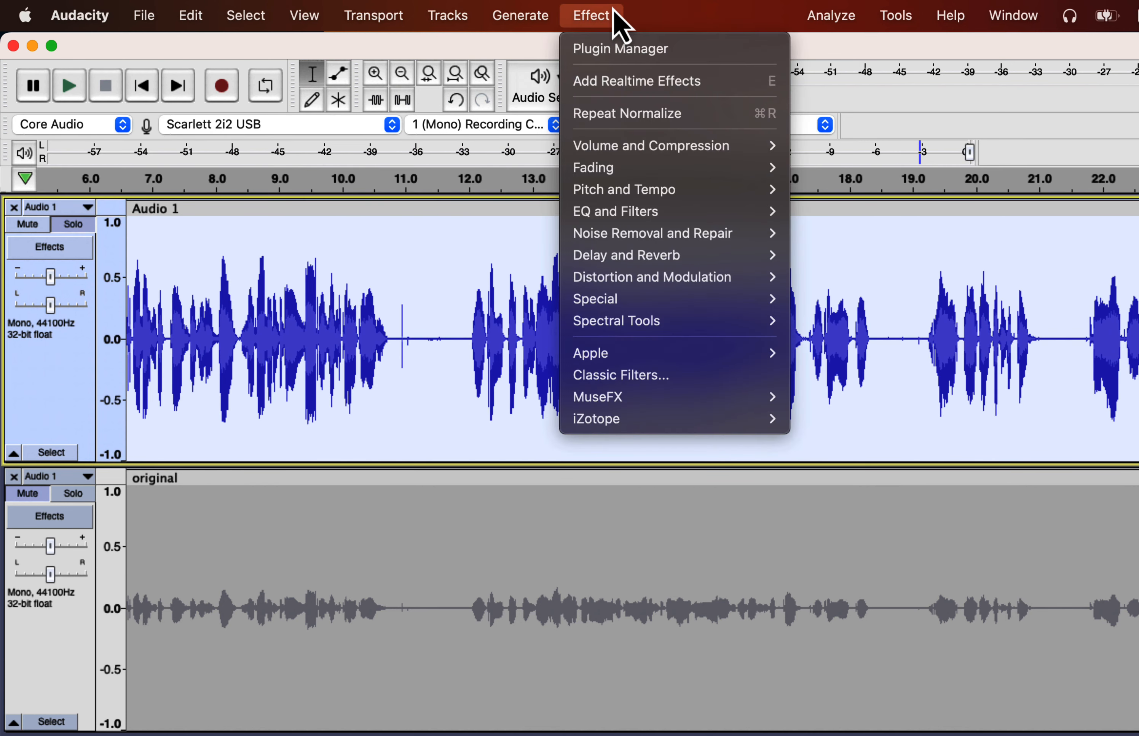
mouse_move(678, 145)
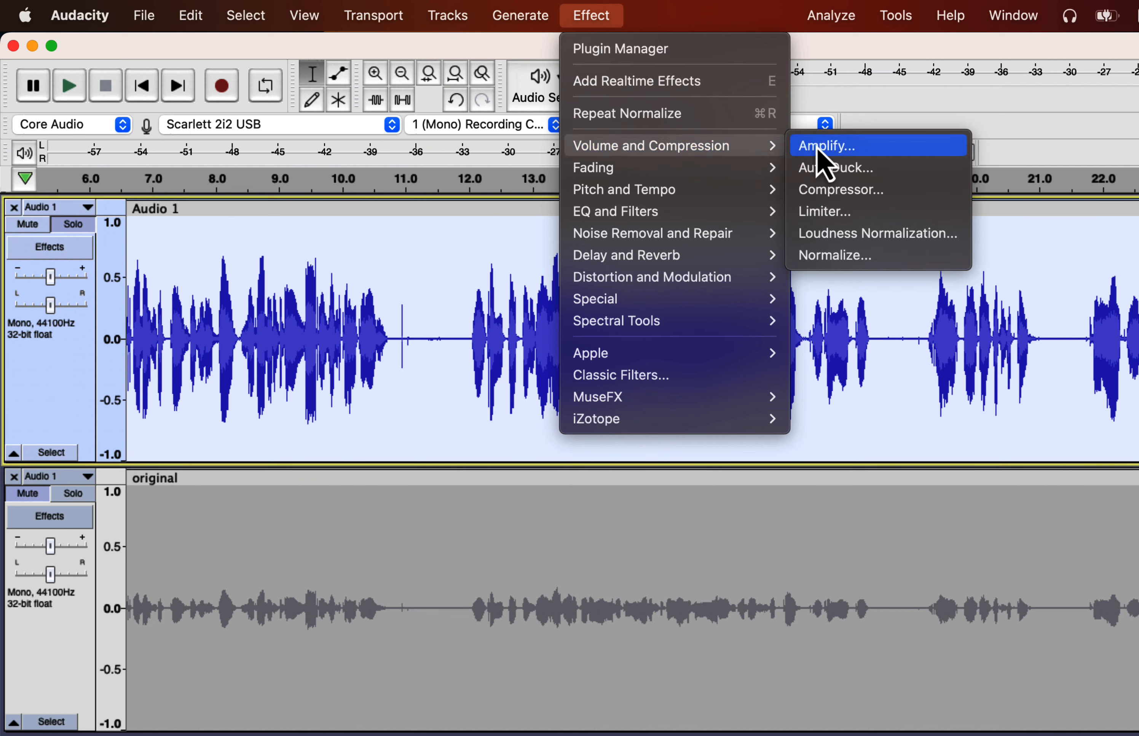
left_click(896, 236)
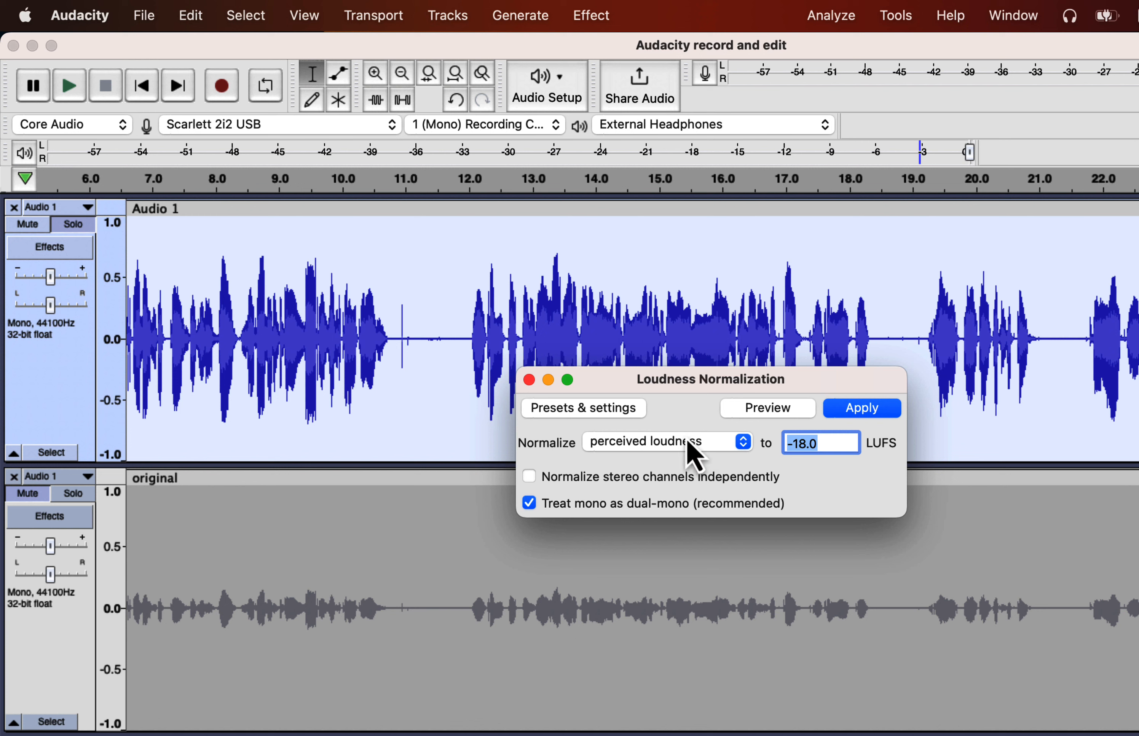
left_click(662, 443)
left_click(645, 464)
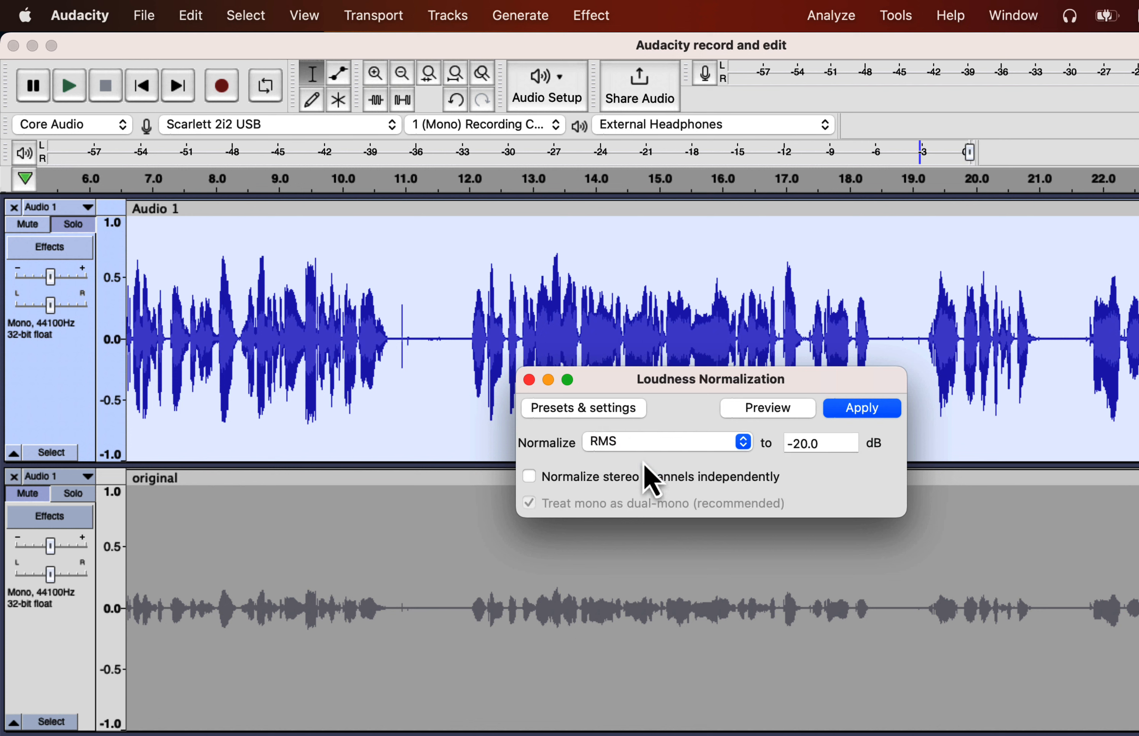
left_click(663, 441)
left_click(659, 426)
left_click(815, 442)
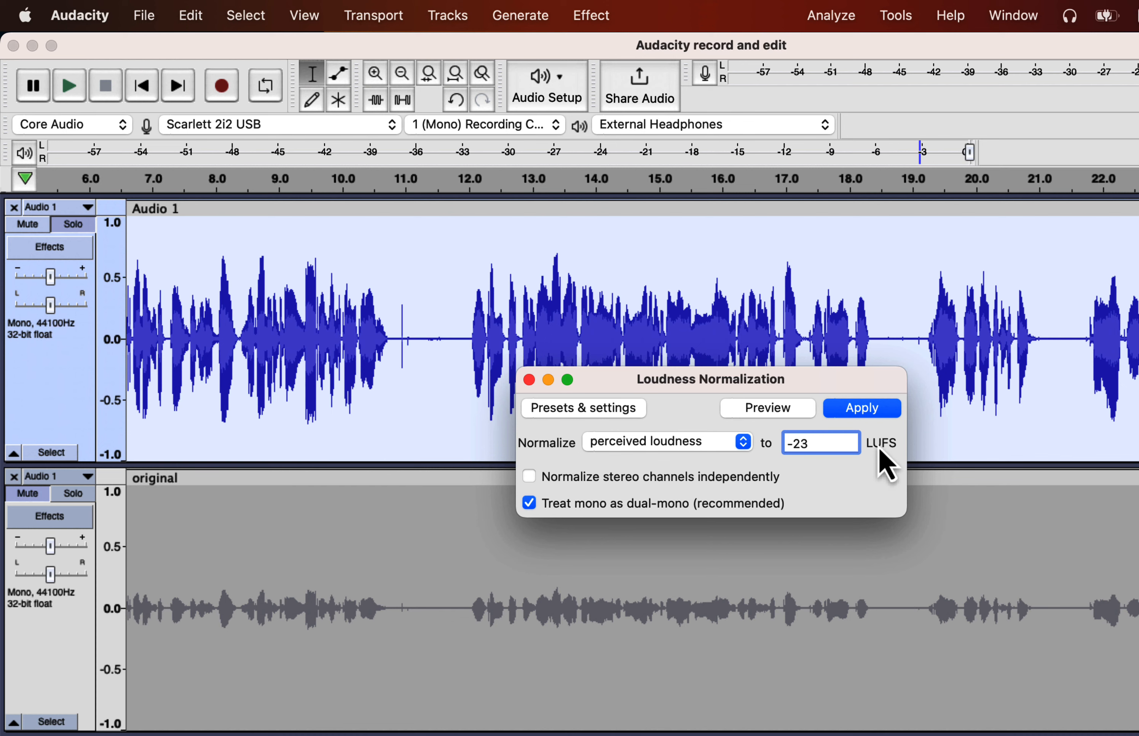
left_click(878, 412)
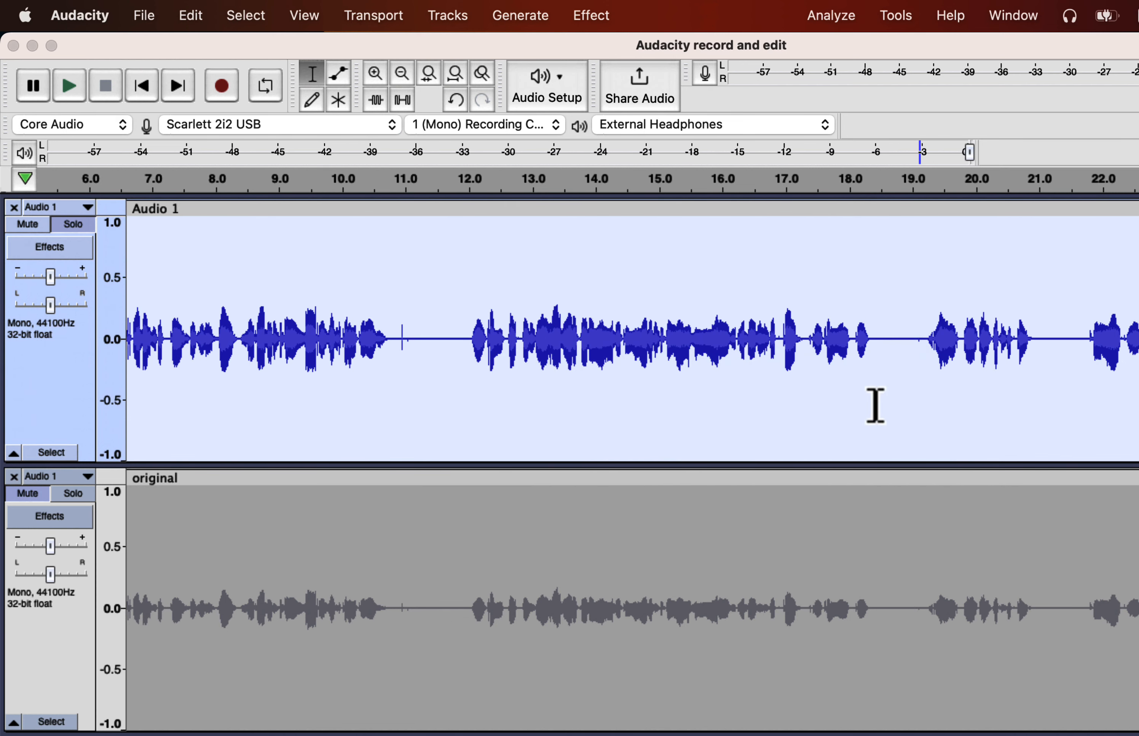
Play the first track from near its start to check the level after loudness normalization, and stop playback.
scroll(874, 406, "left", 10)
left_click(144, 341)
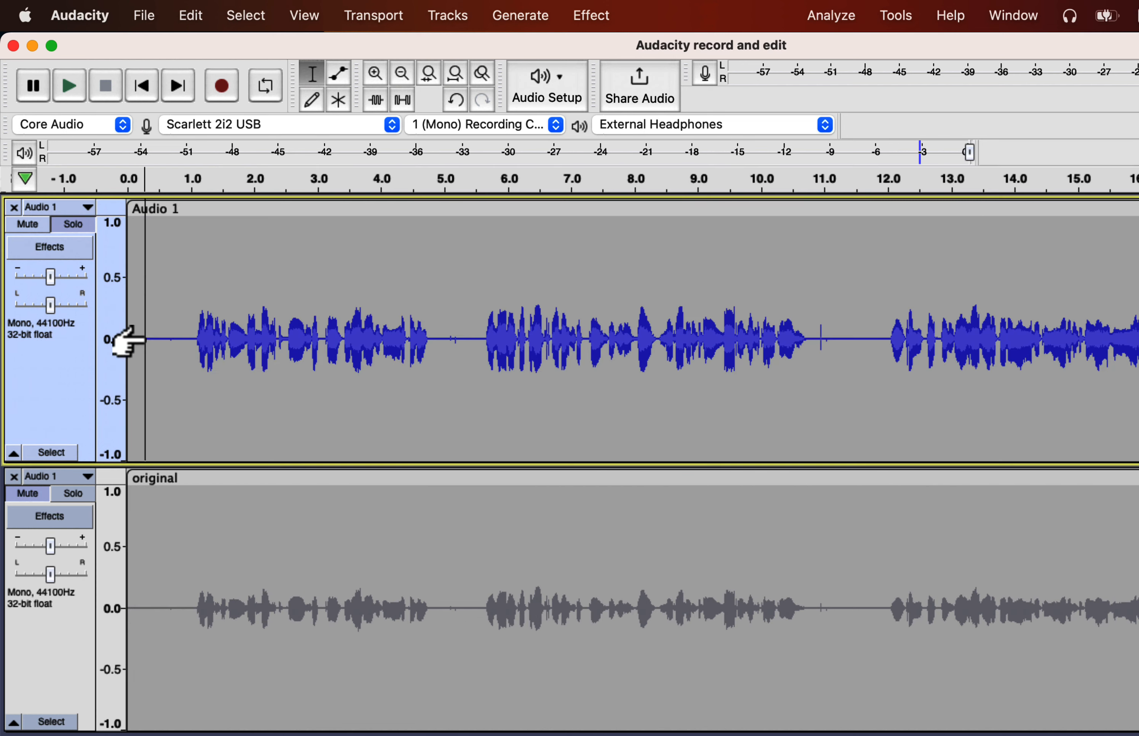
key("space")
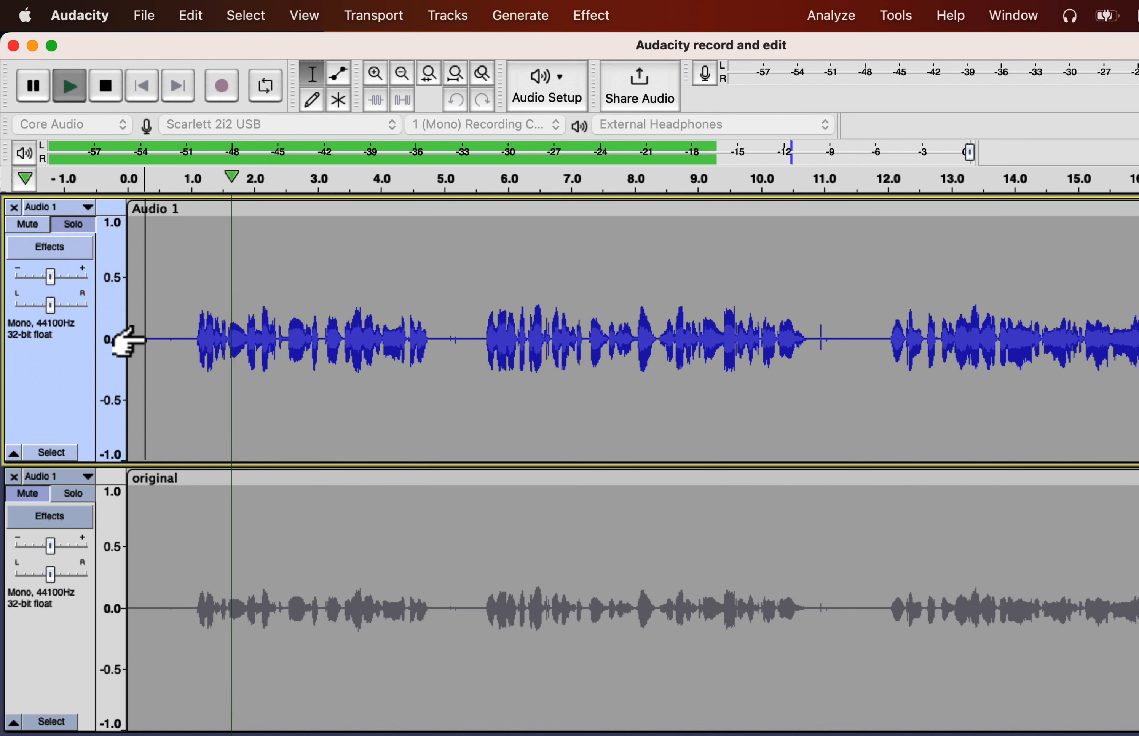
key("space")
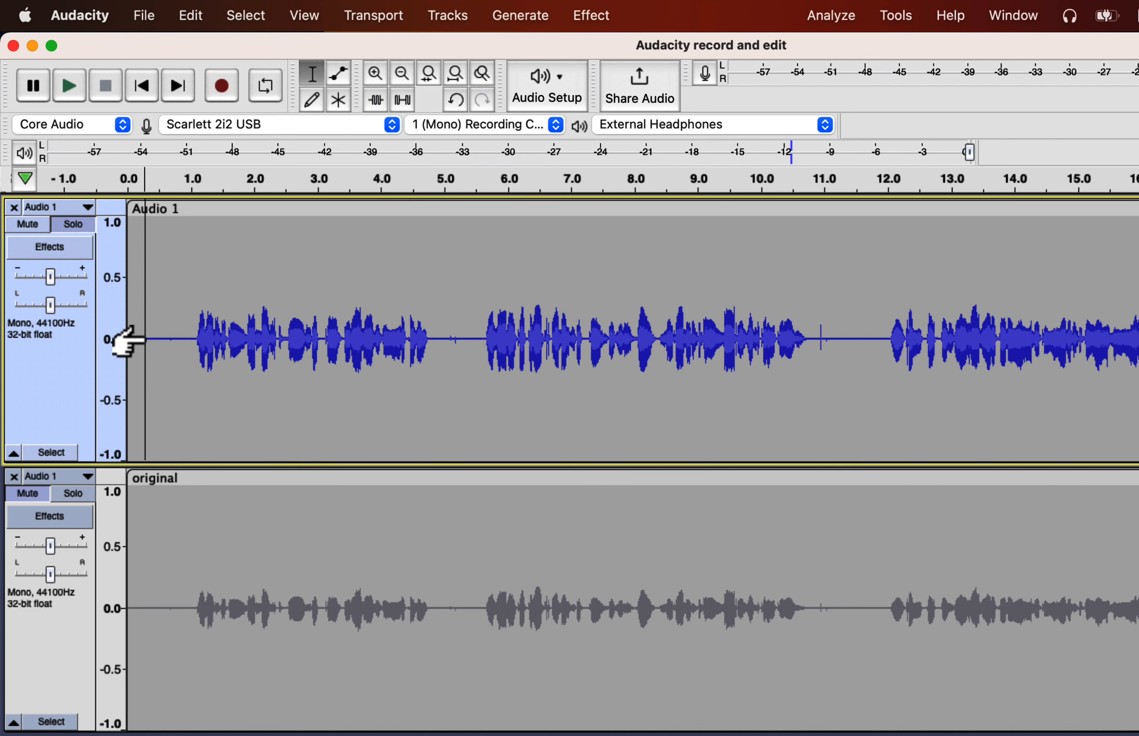
Reapply Loudness Normalization to the first track's whole clip by perceived loudness, with a louder target than -23 LUFS.
double_click(222, 293)
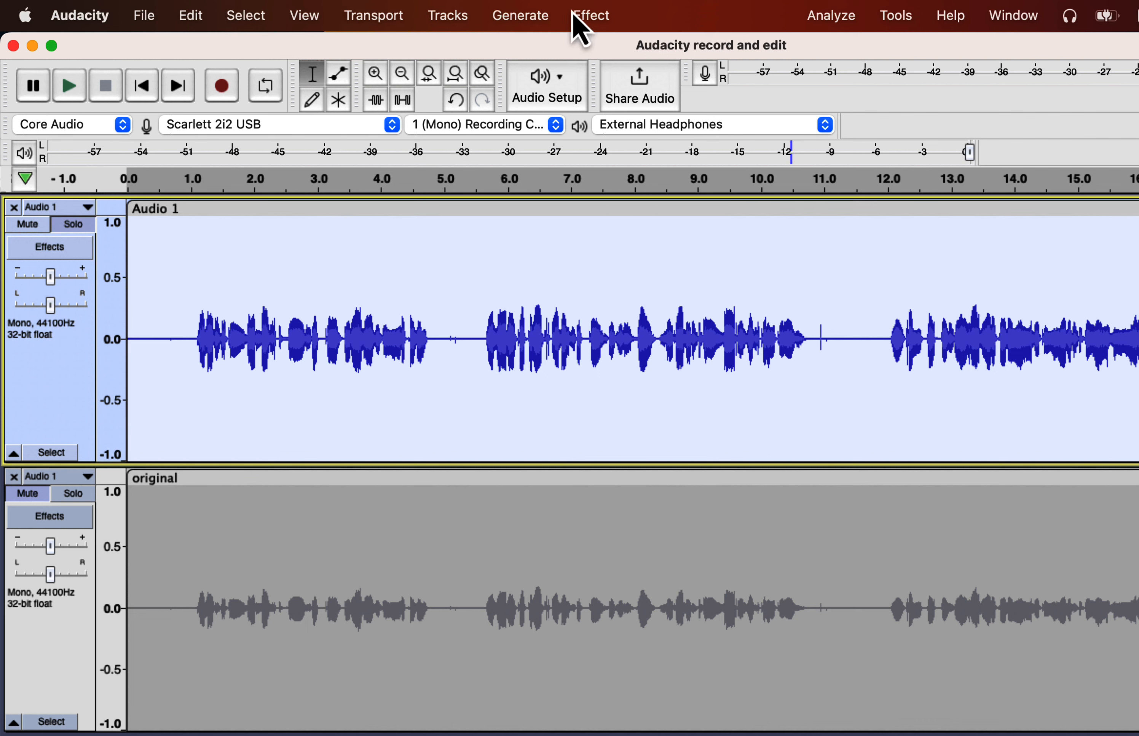
left_click(579, 18)
mouse_move(618, 149)
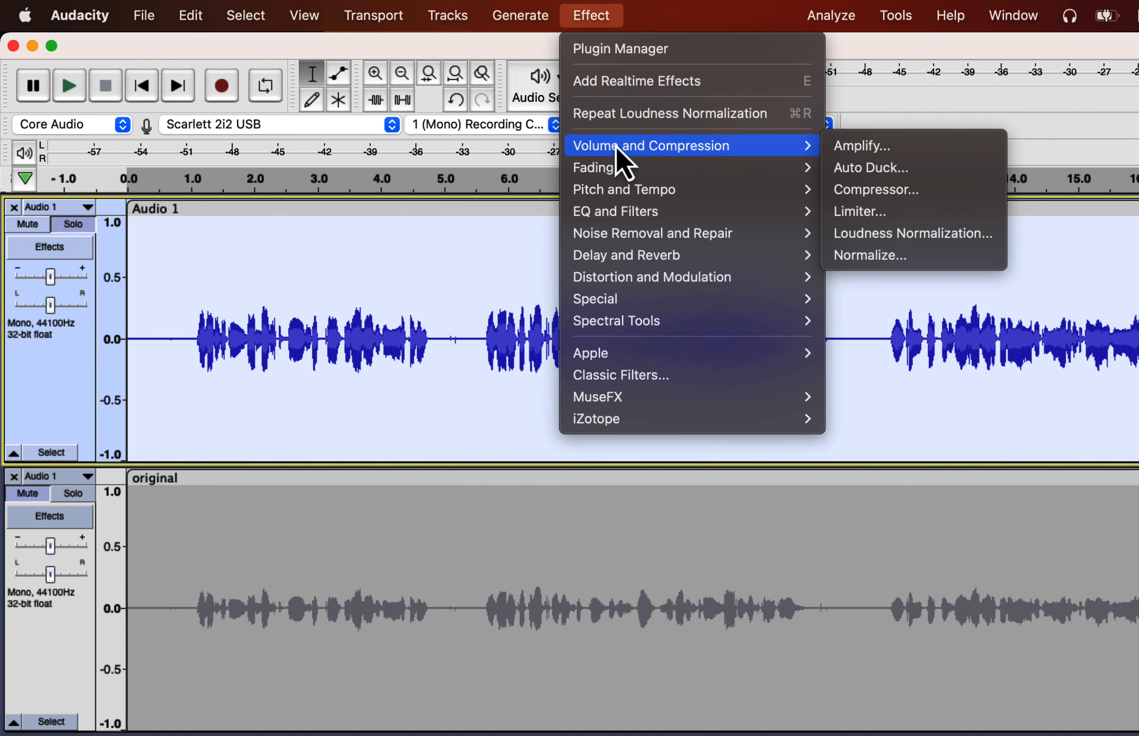
left_click(884, 232)
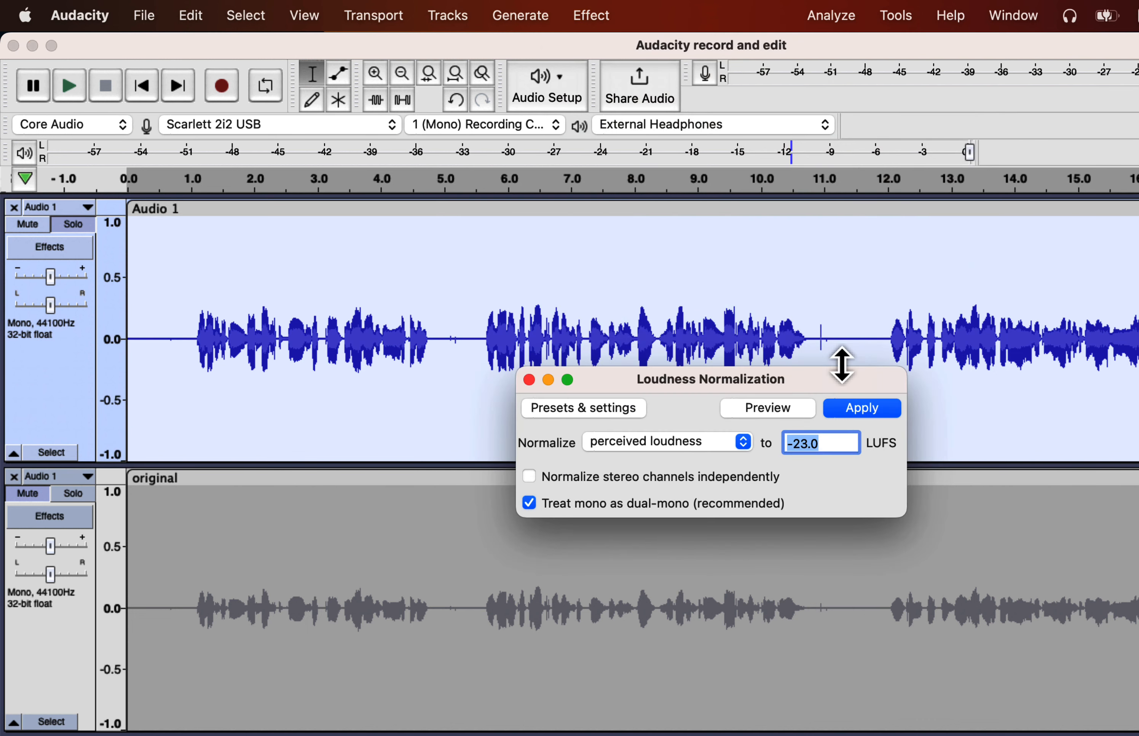
left_click(809, 443)
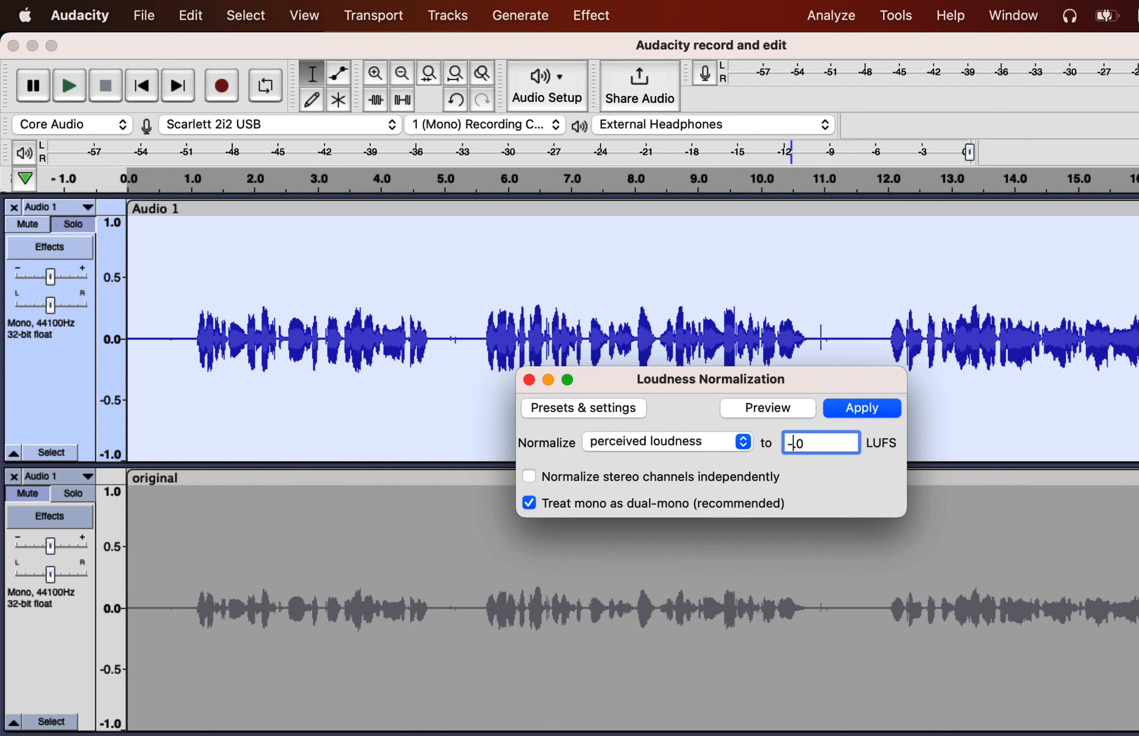
key("Return")
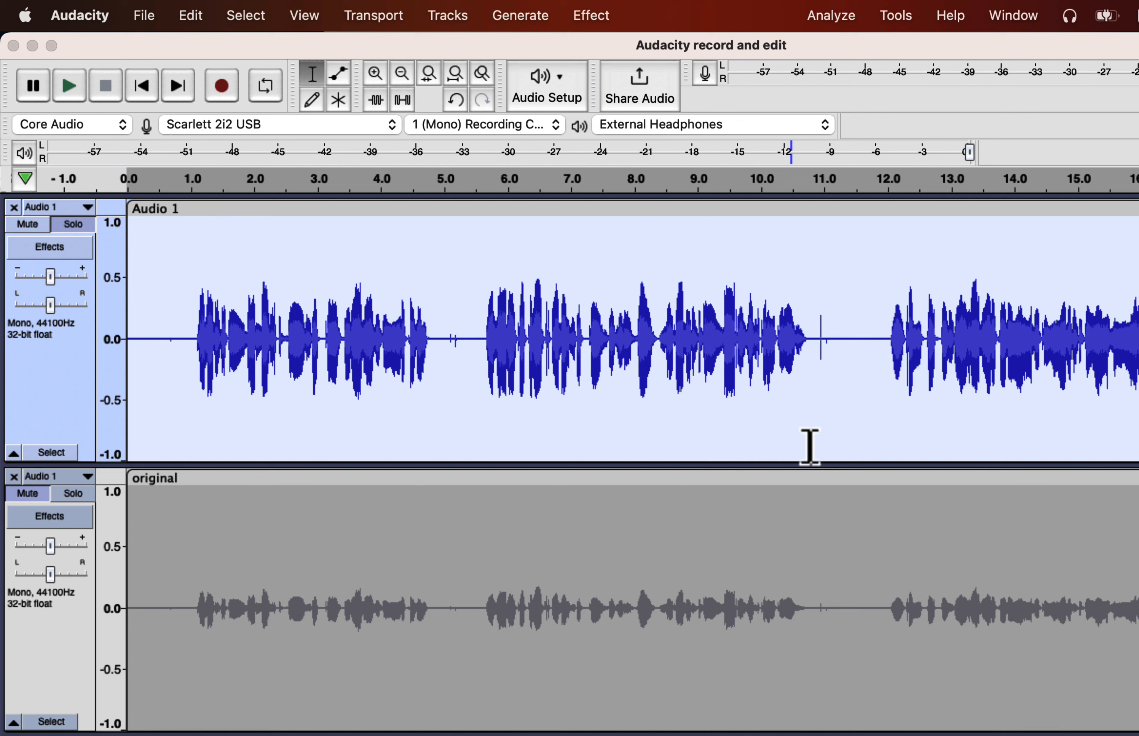
Apply Reverb to the first track's whole clip using the Large Room factory preset.
left_click(594, 7)
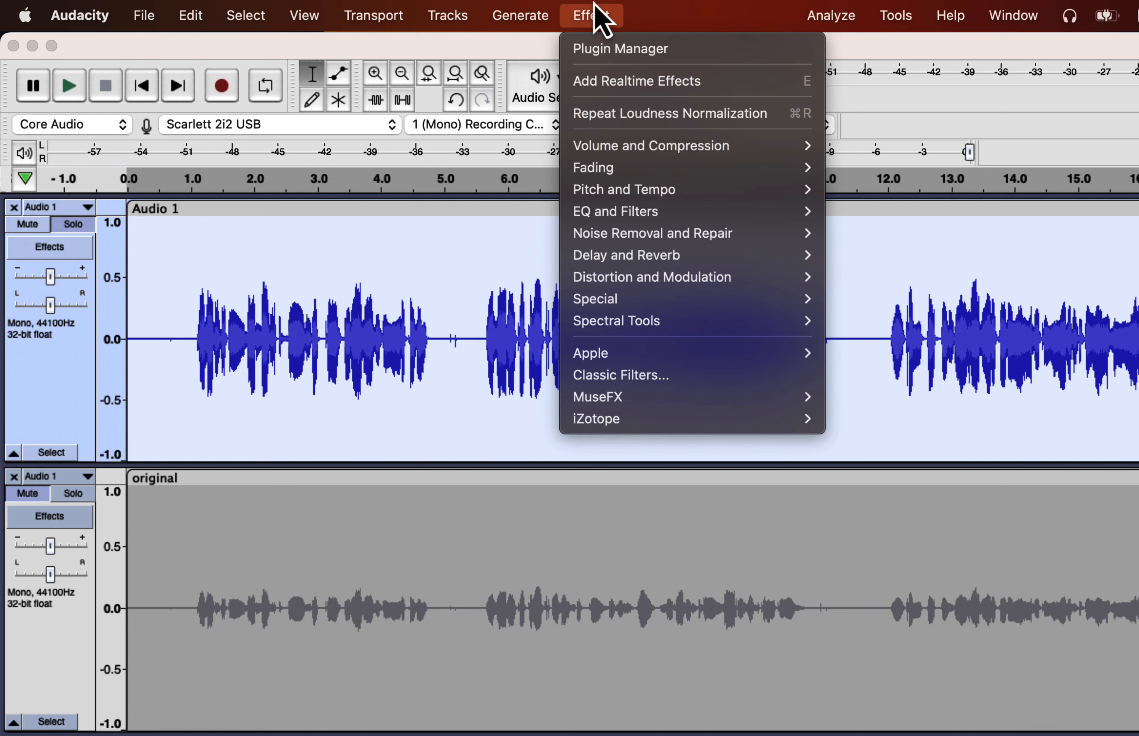
mouse_move(617, 263)
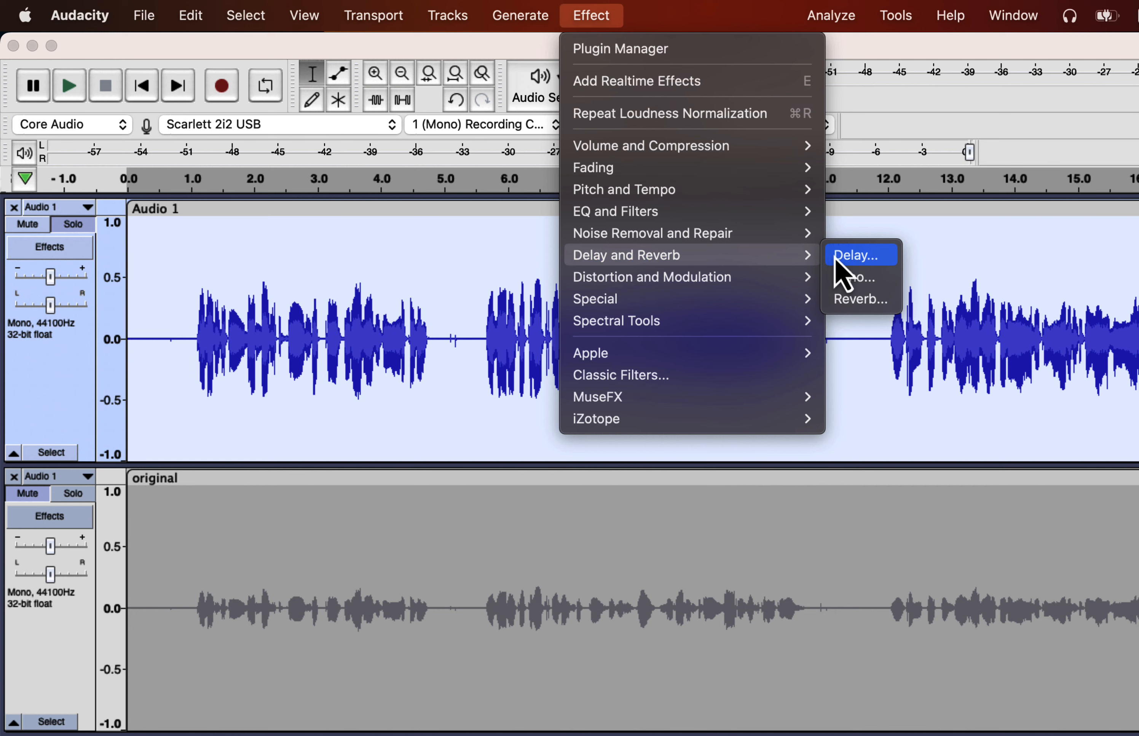
left_click(854, 301)
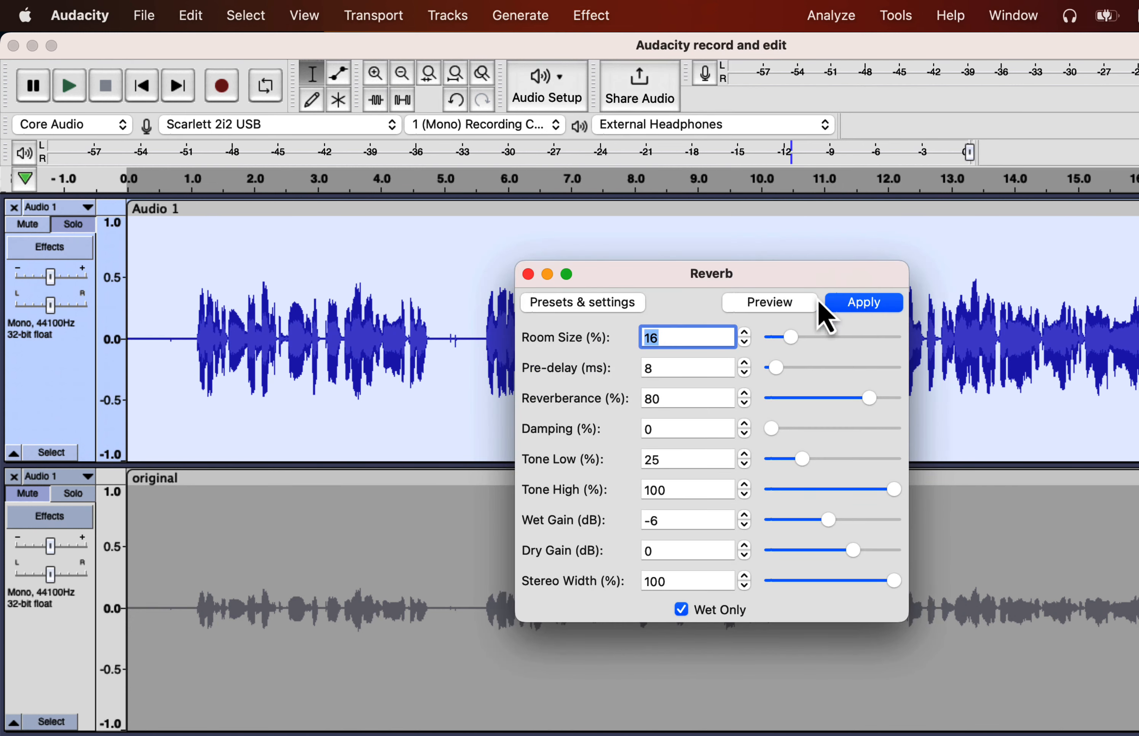
left_click(598, 307)
mouse_move(613, 401)
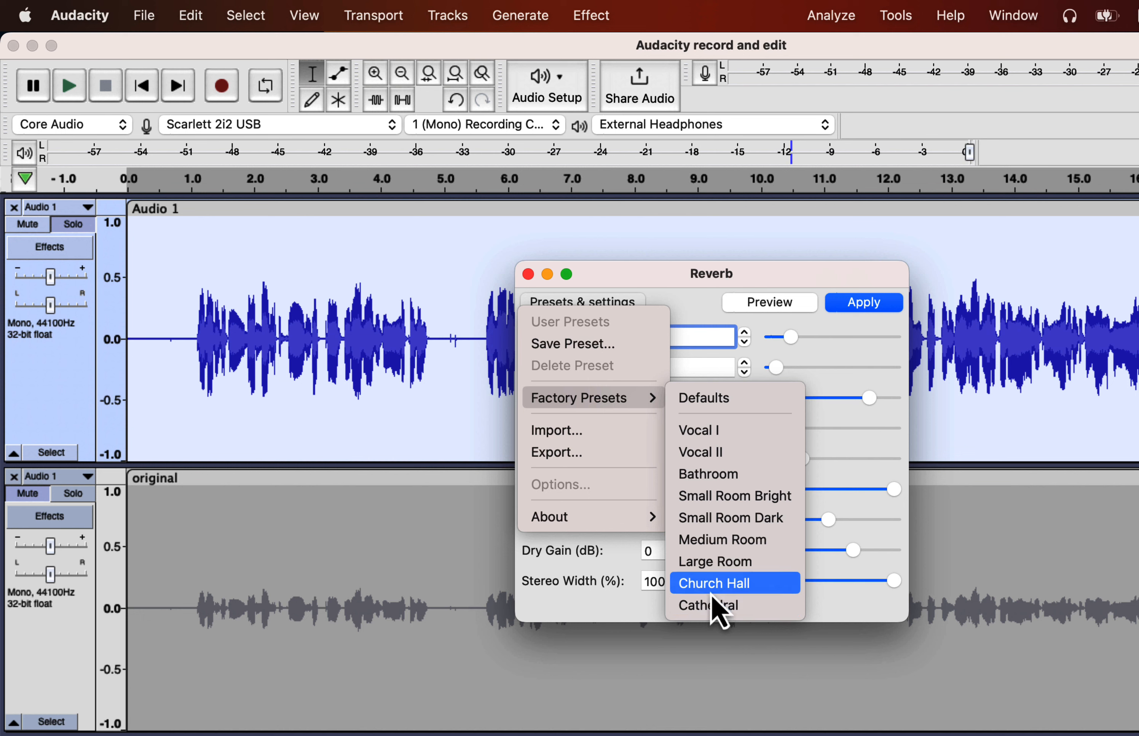
left_click(712, 566)
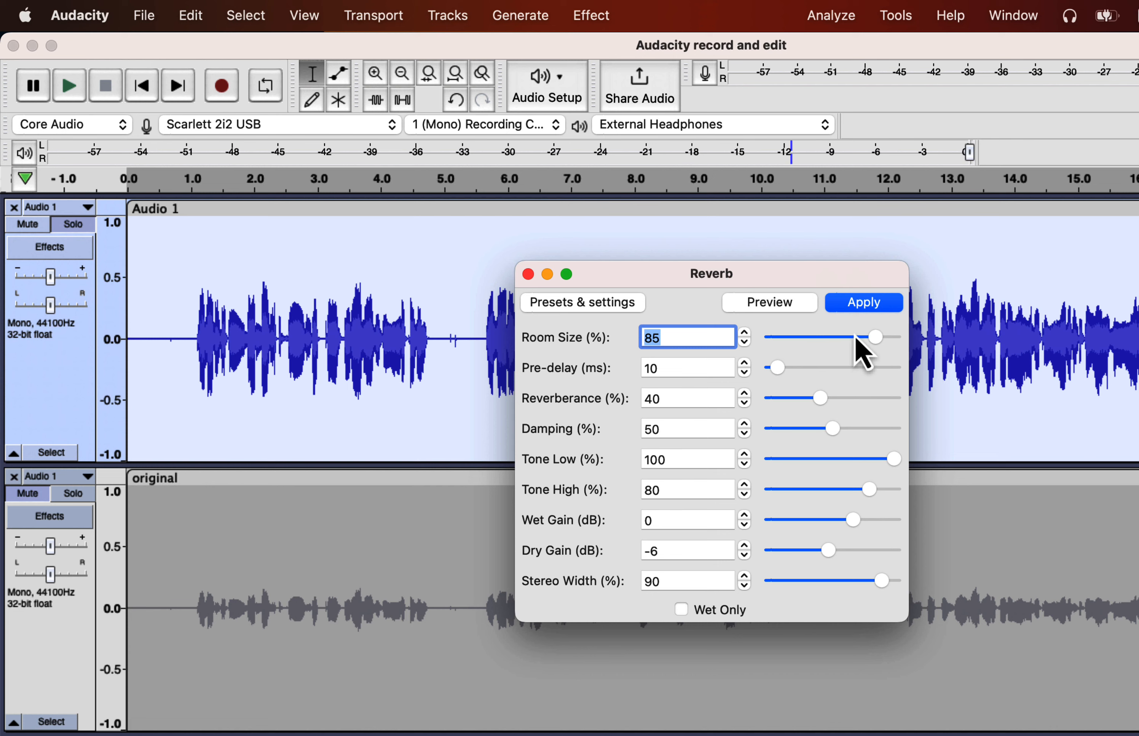
left_click(861, 302)
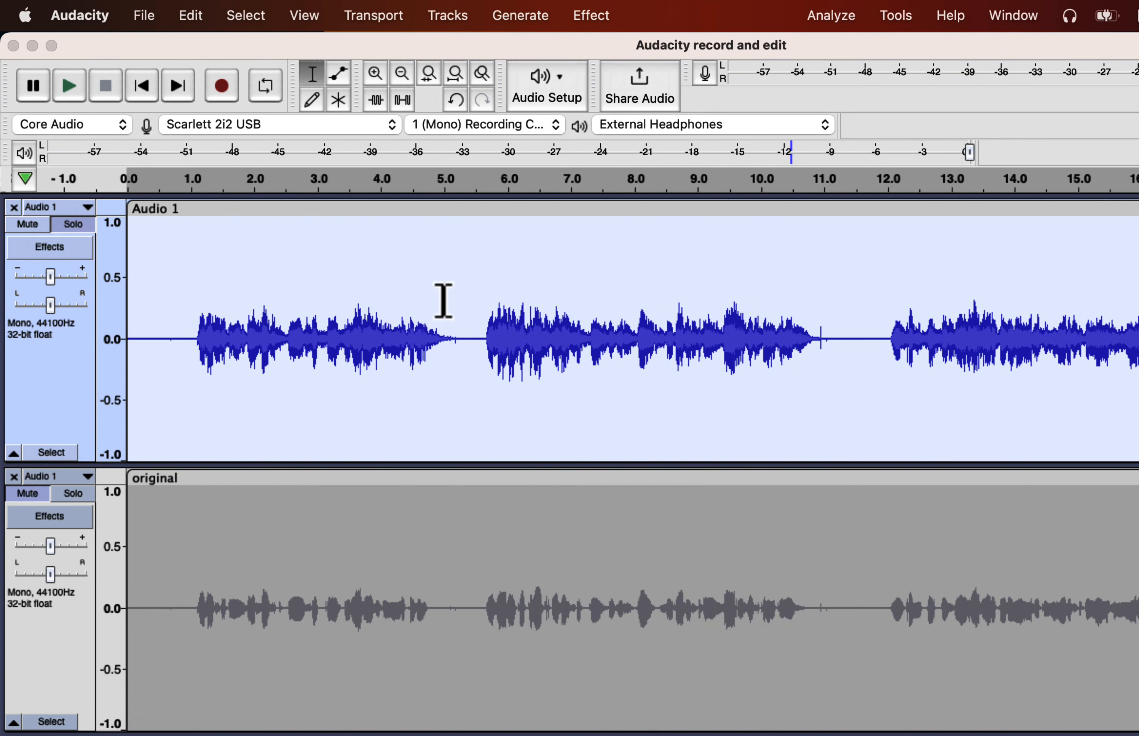
Play the first track from its start to hear the Large Room reverb, stop playback and undo the reverb.
left_click(146, 341)
key("space")
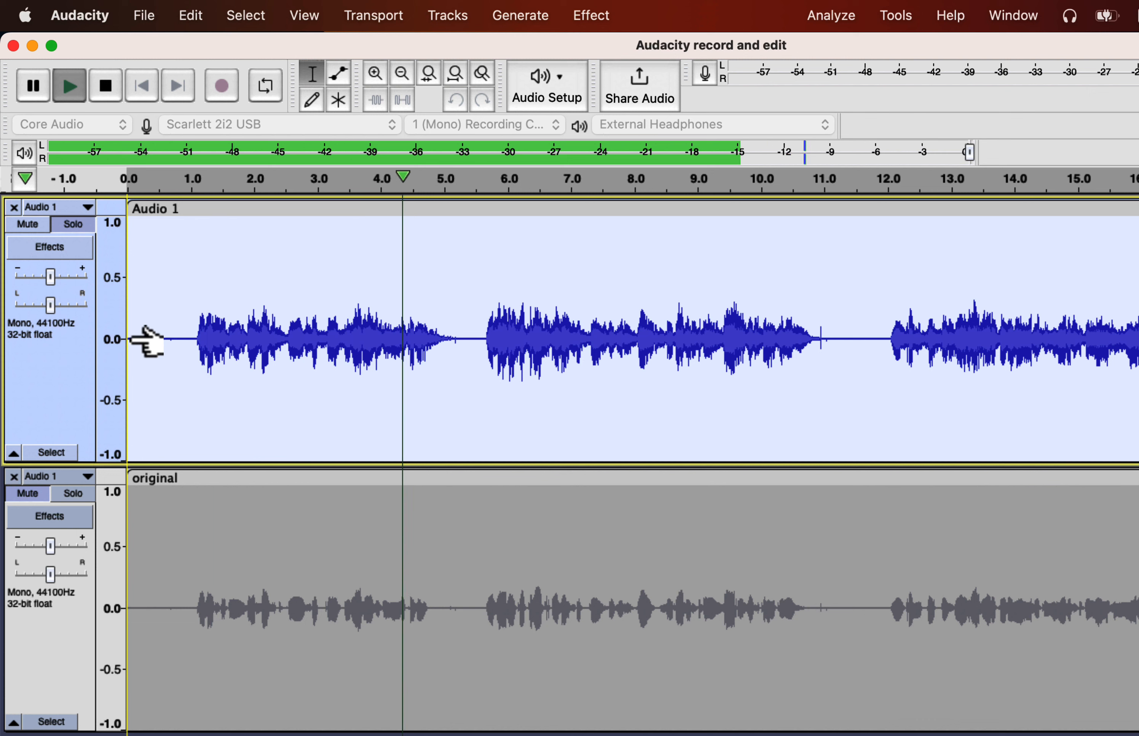
key("space")
key("super+z")
Apply Reverb to the first track's whole clip using the Church Hall factory preset.
left_click(591, 15)
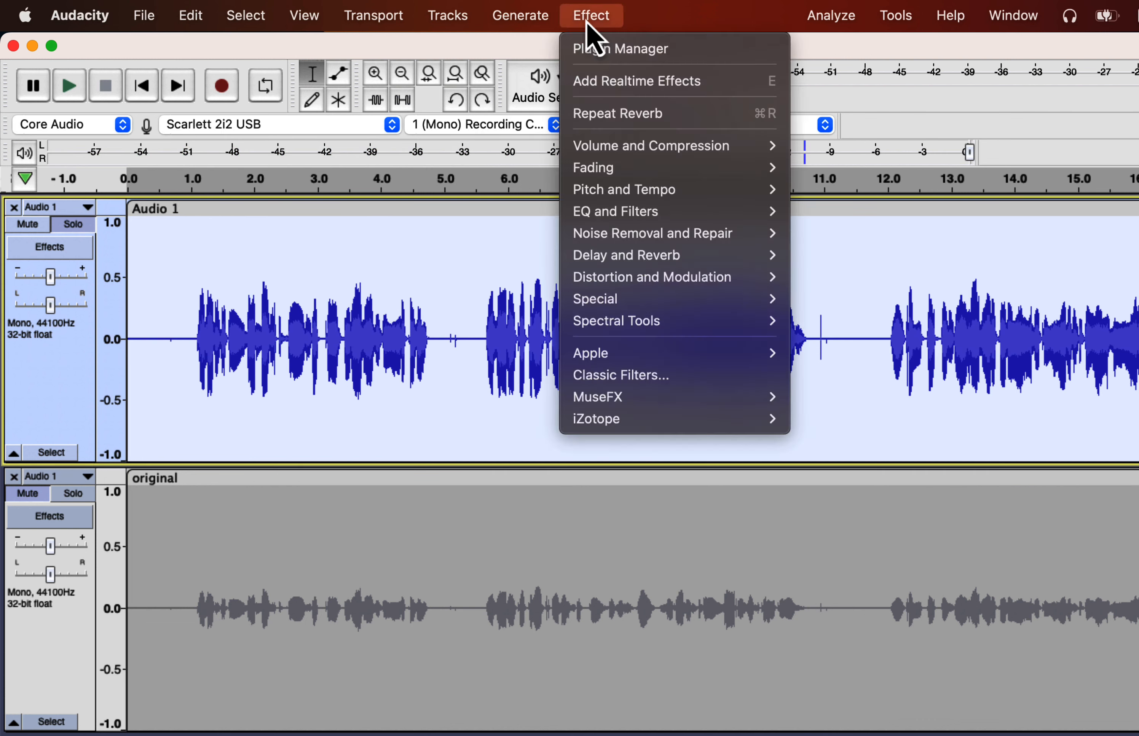
mouse_move(703, 256)
left_click(821, 298)
left_click(586, 302)
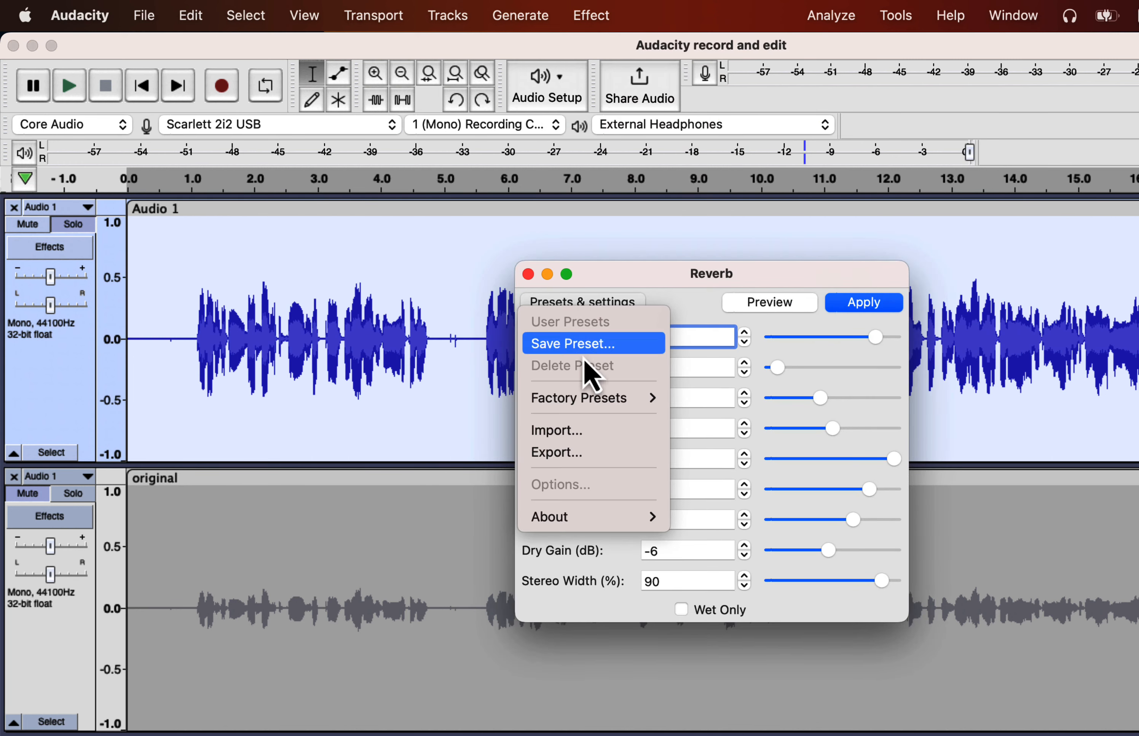
left_click(713, 584)
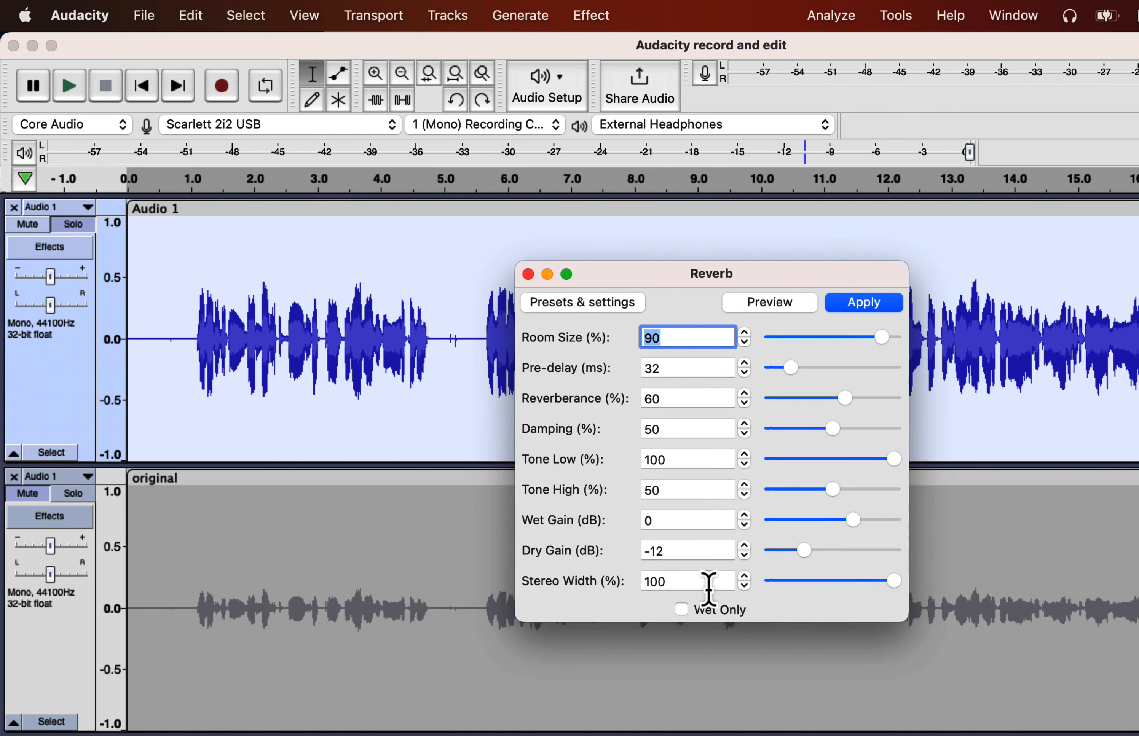
left_click(861, 303)
Play the first track from near its start to hear the Church Hall reverb, stop playback and undo the reverb.
left_click(171, 317)
key("space")
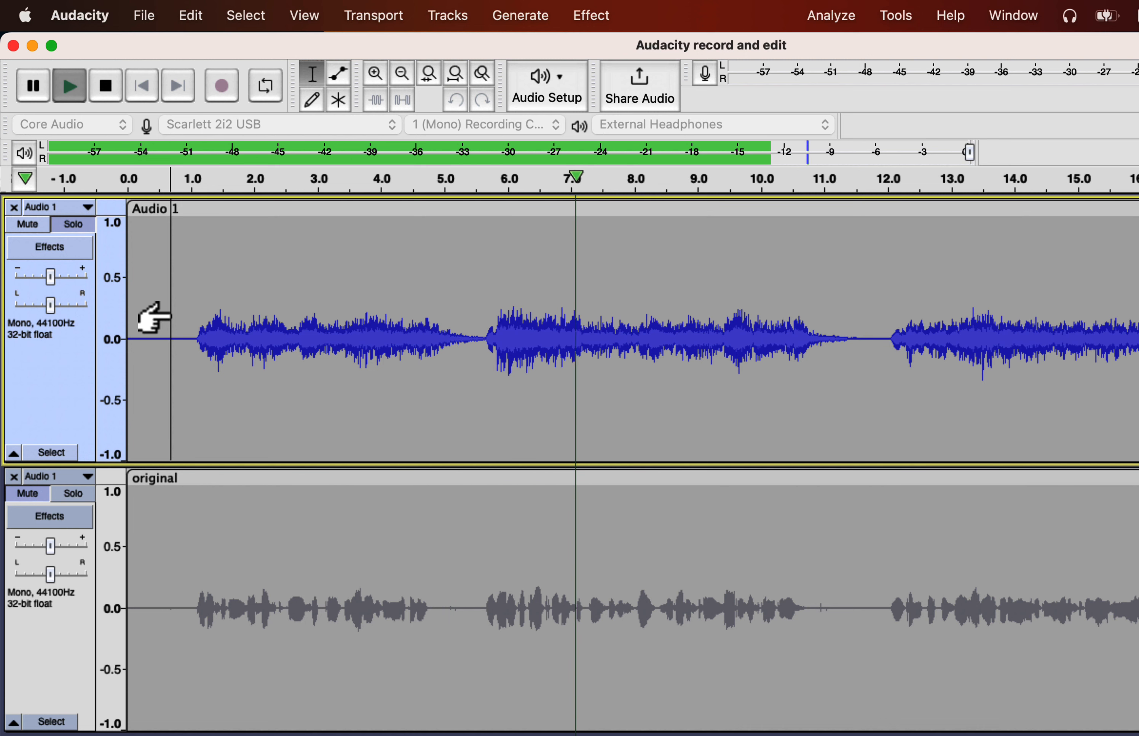
key("space")
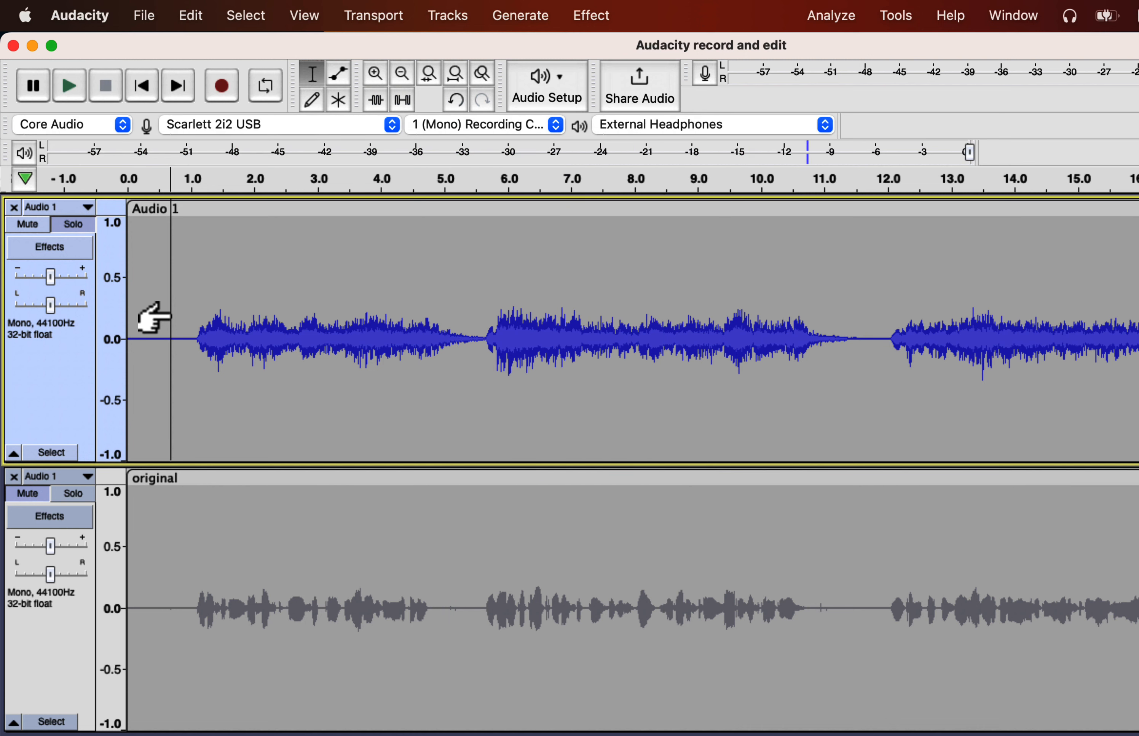
key("super+z")
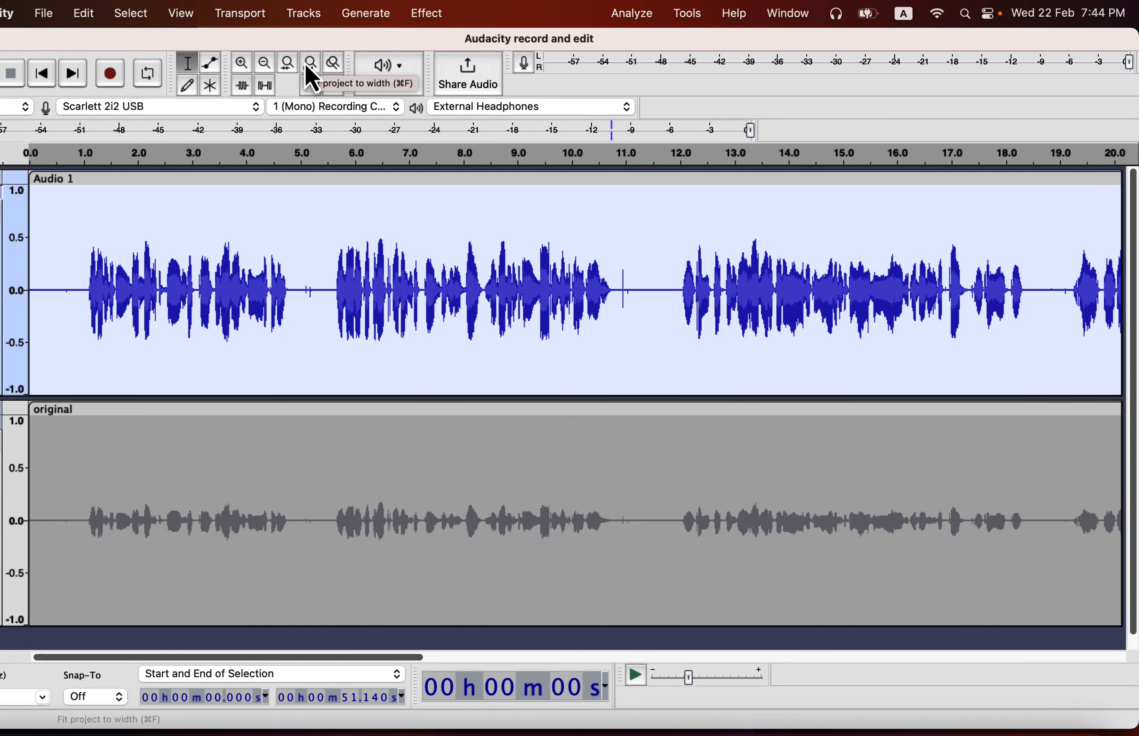
Apply Truncate Silence to the first track's whole clip with a -28 dB threshold and 0.5 s duration, truncating detected silence to 0.3 s.
left_click(310, 63)
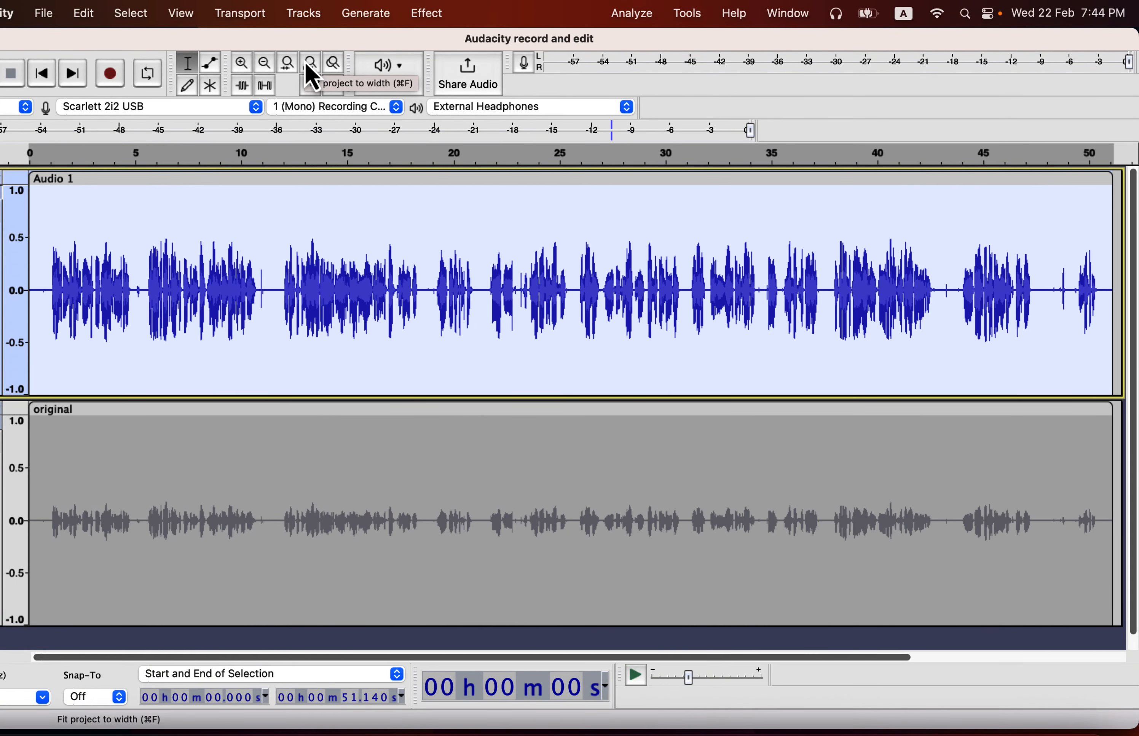
left_click(424, 14)
mouse_move(443, 266)
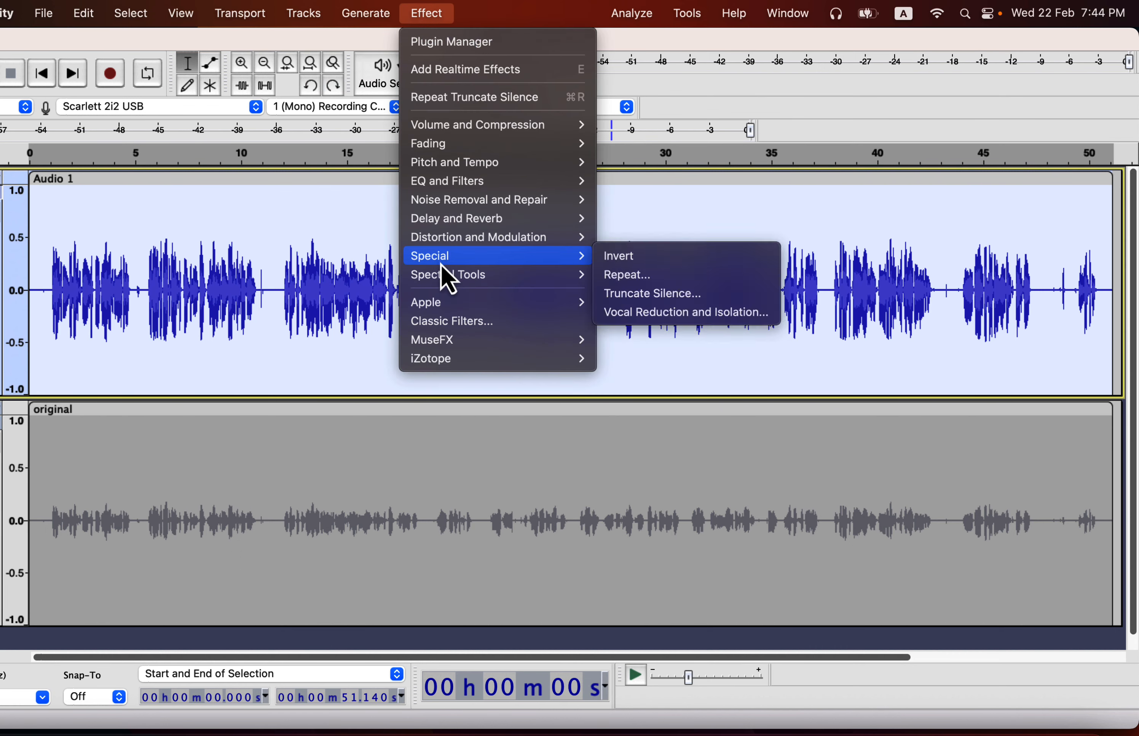
left_click(641, 296)
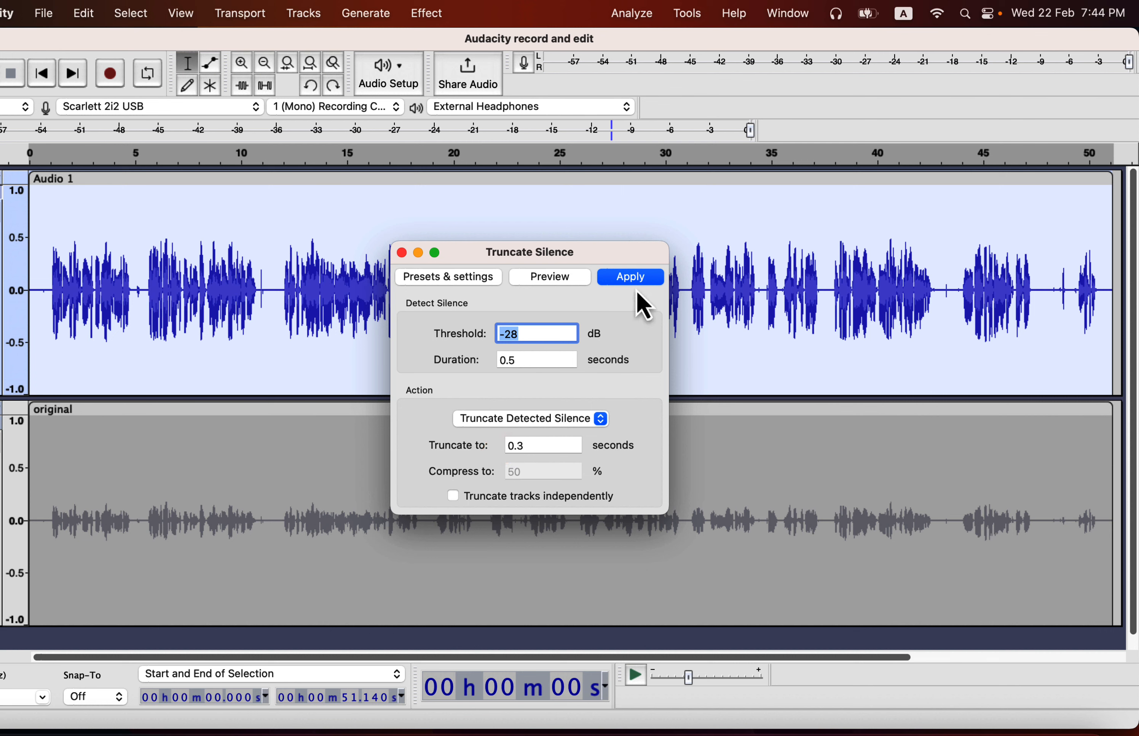
left_click(632, 282)
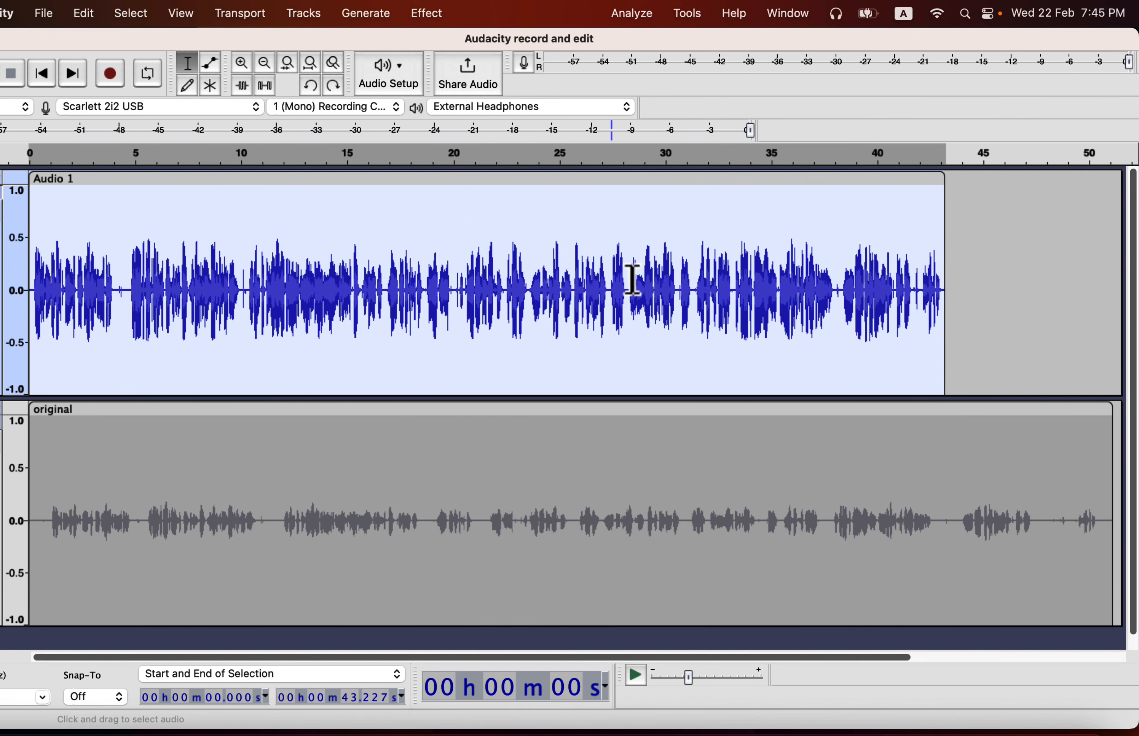